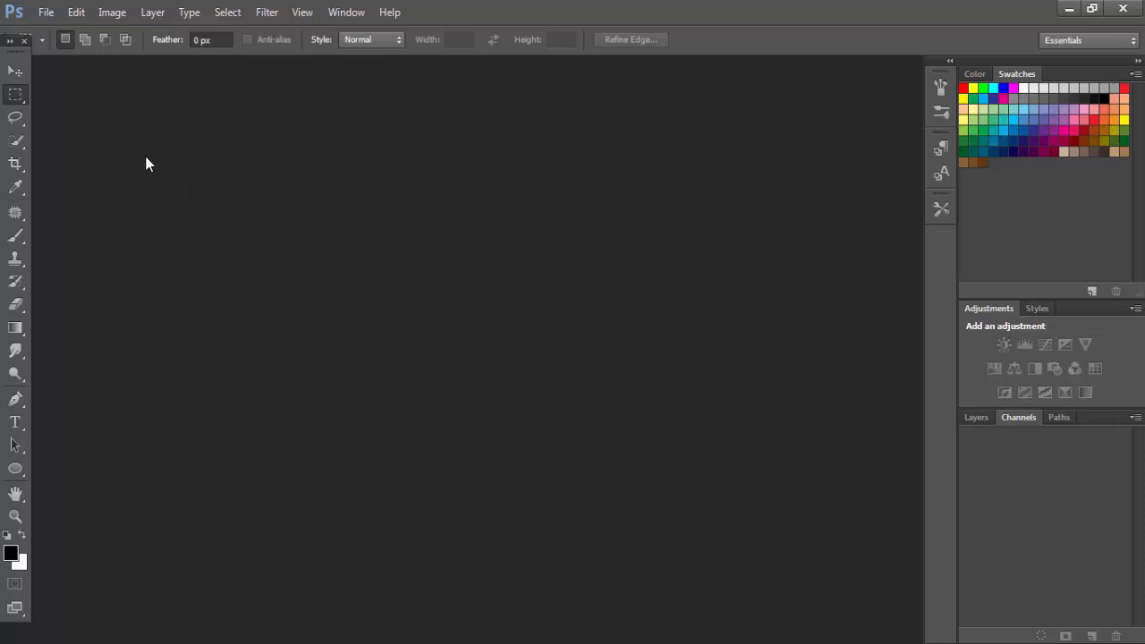
# Step: Open the black-and-white portrait Sally Field_1946.jpg from the USA folder inside the ACTRESS folder on the Desktop
pyautogui.click(46, 11)
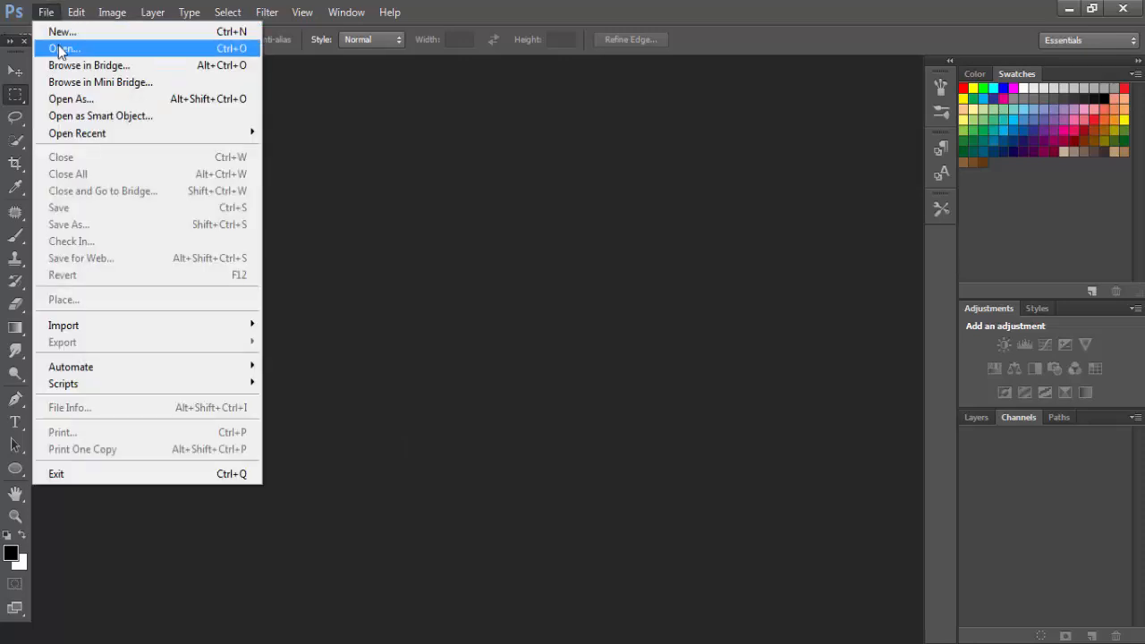
pyautogui.click(60, 49)
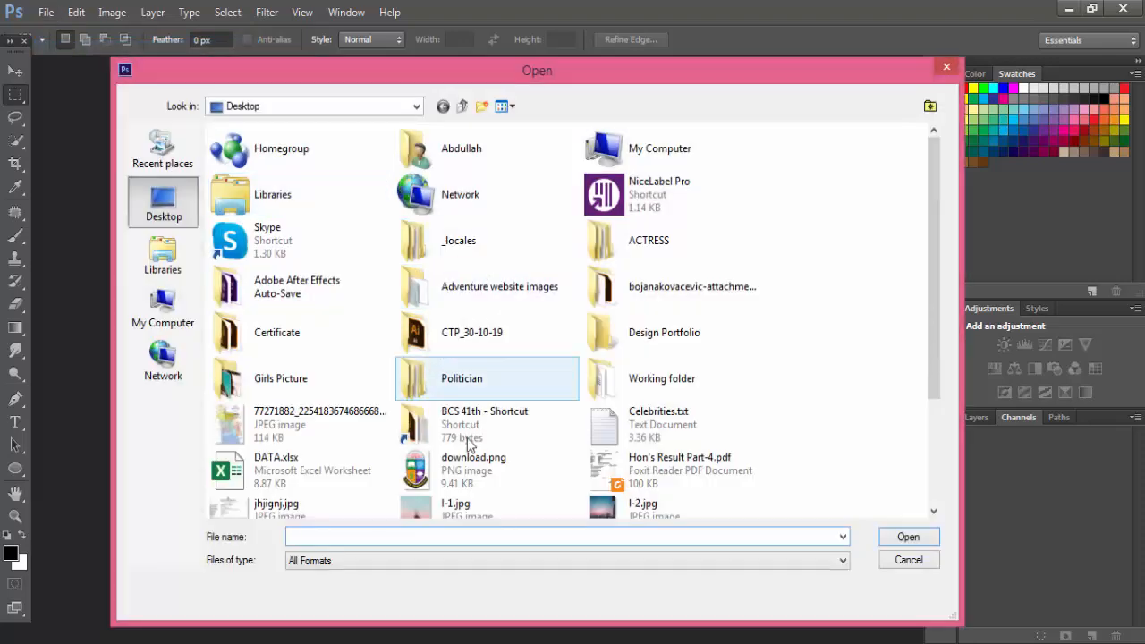
pyautogui.doubleClick(603, 243)
pyautogui.doubleClick(240, 189)
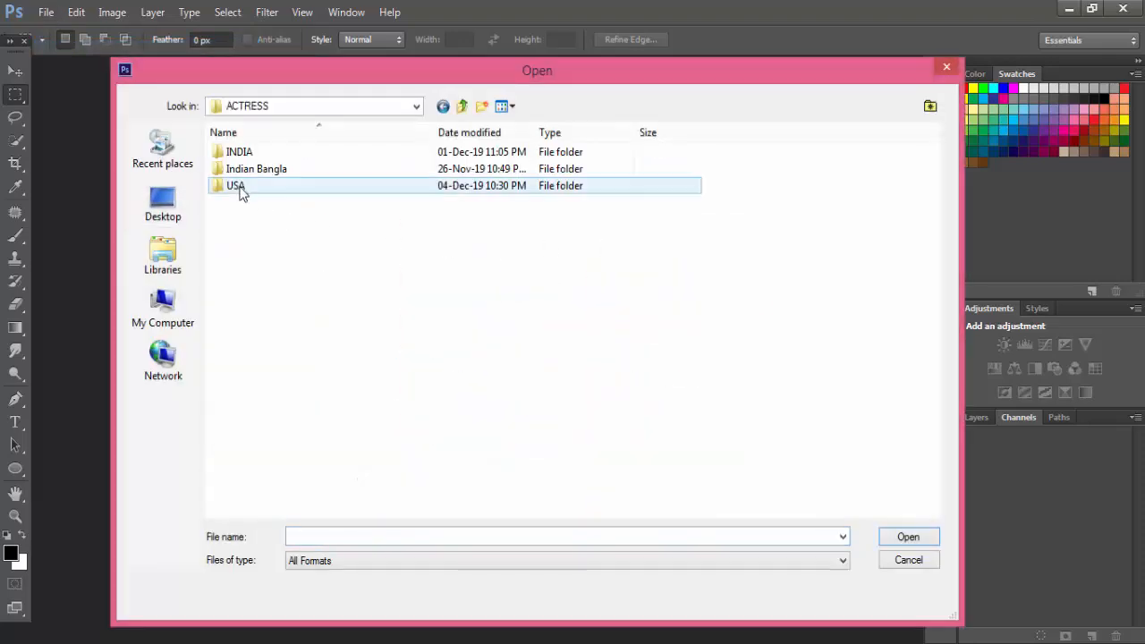
pyautogui.moveTo(427, 279); pyautogui.dragTo(298, 127)
pyautogui.click(905, 539)
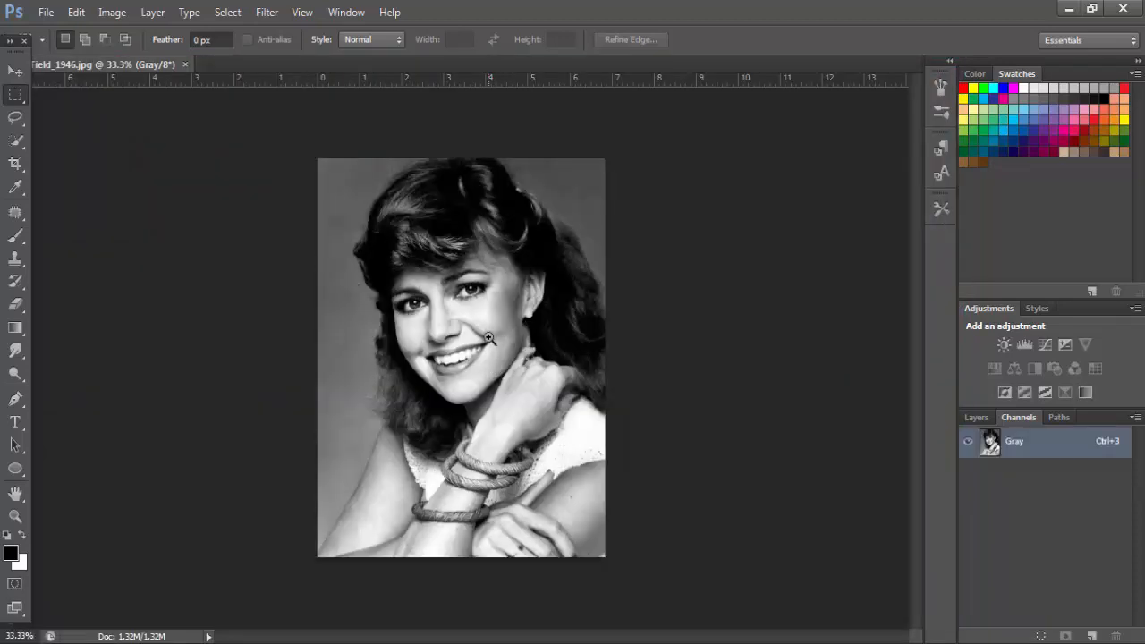
# Step: Convert the portrait from Grayscale to the RGB Color mode
pyautogui.click(490, 337)
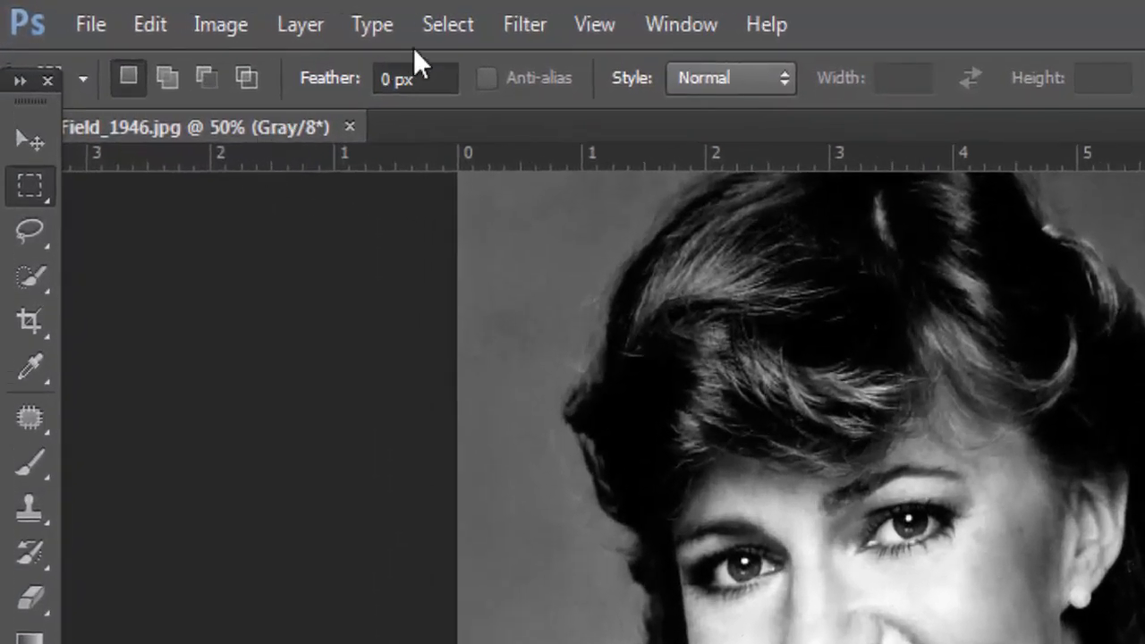
pyautogui.click(231, 33)
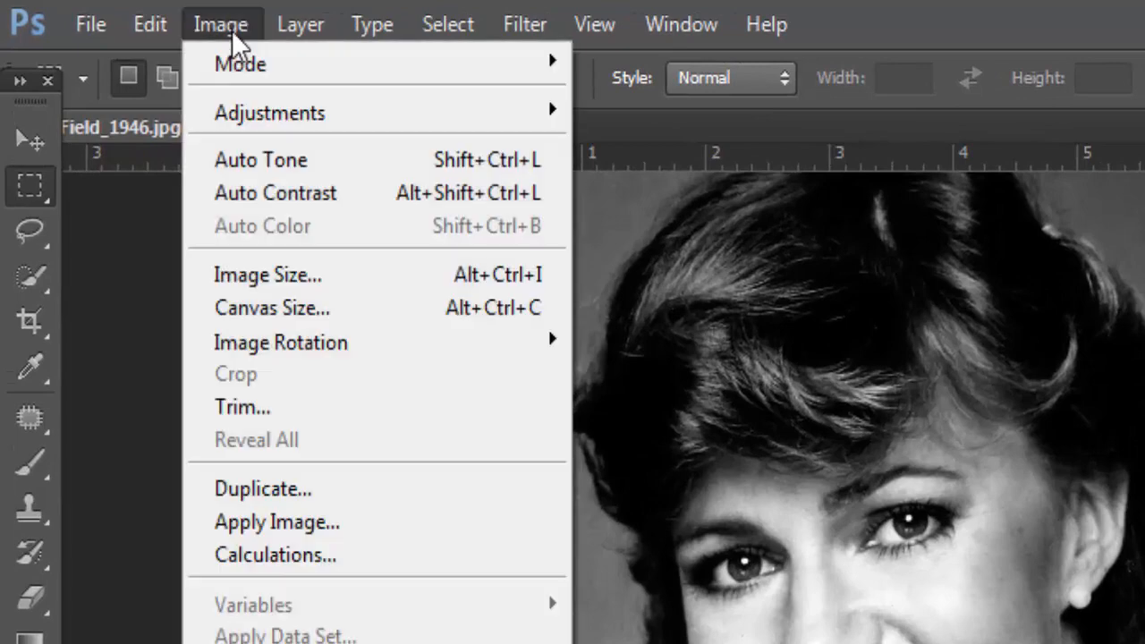
pyautogui.moveTo(319, 69)
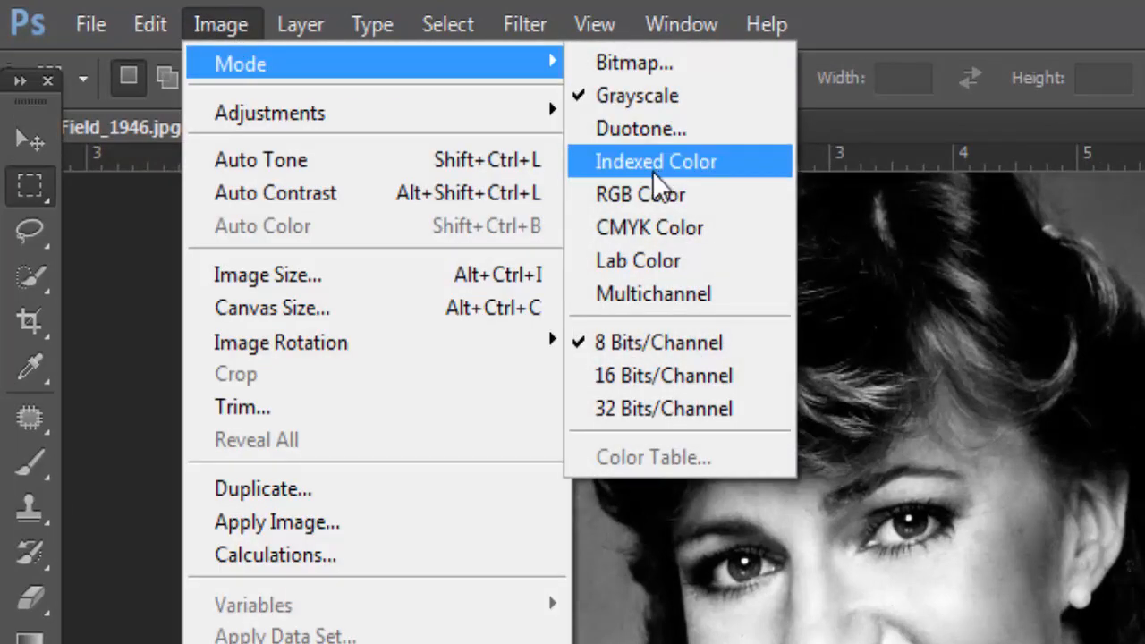
pyautogui.click(640, 194)
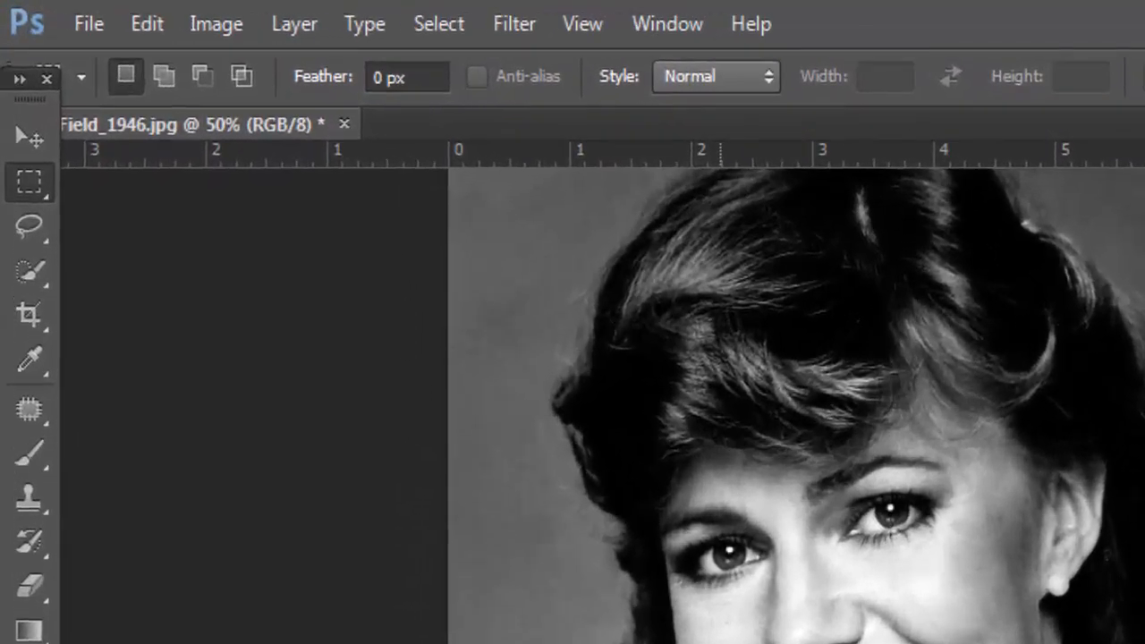
# Step: Select both lower arms and the lower hand with the Quick Selection tool
pyautogui.click(30, 276)
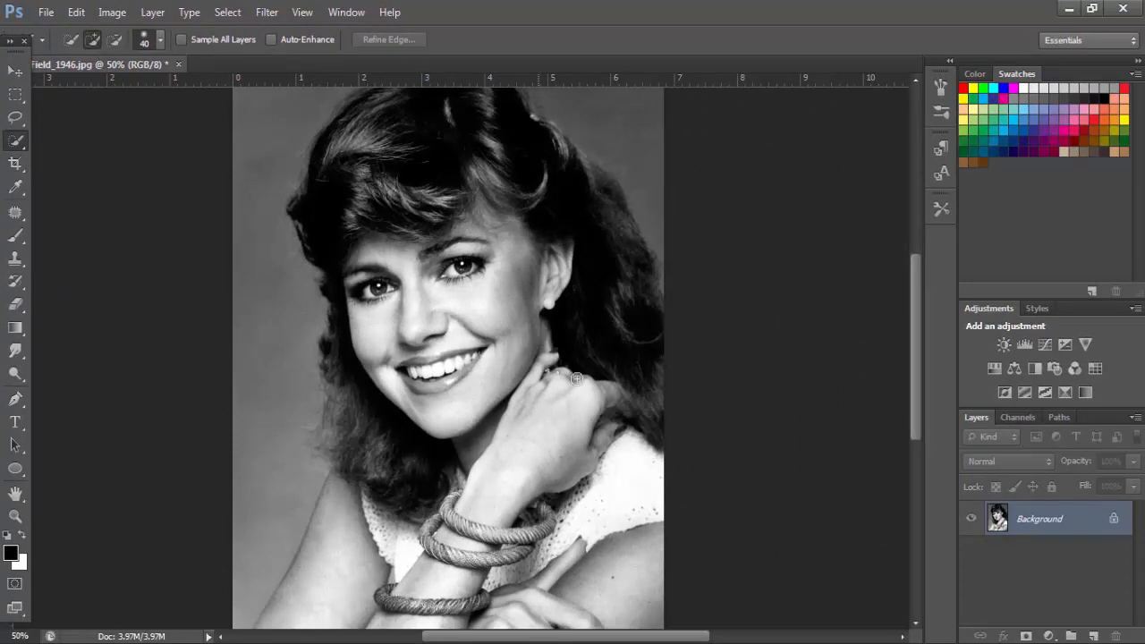
pyautogui.keyDown('ctrl'); pyautogui.click(530, 420); pyautogui.keyUp('ctrl')
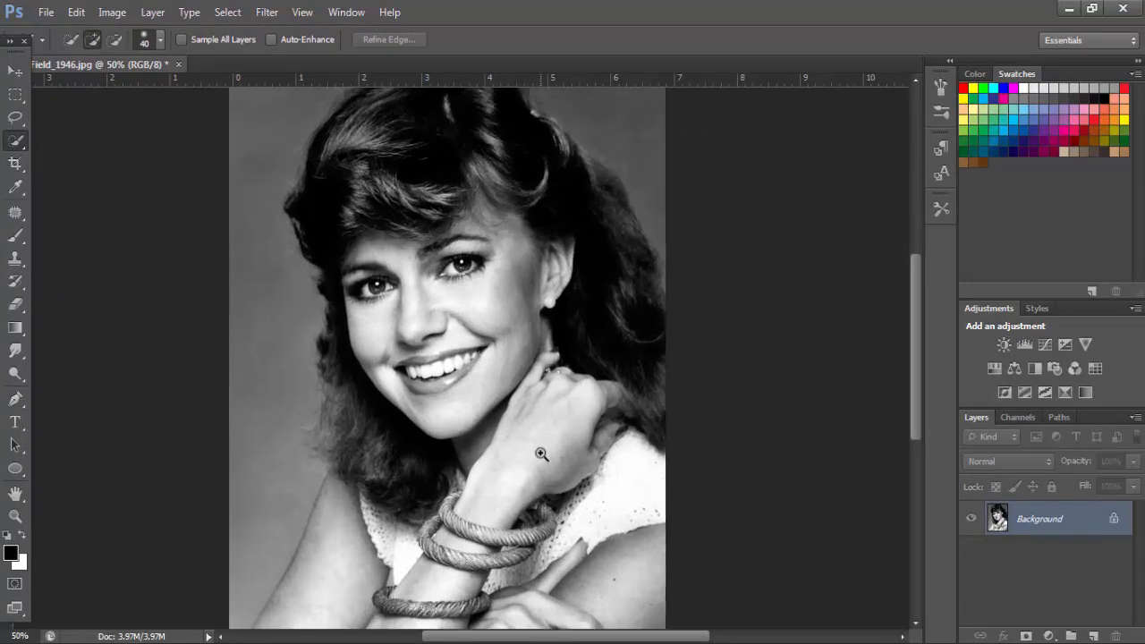
pyautogui.moveTo(514, 521); pyautogui.dragTo(493, 340)
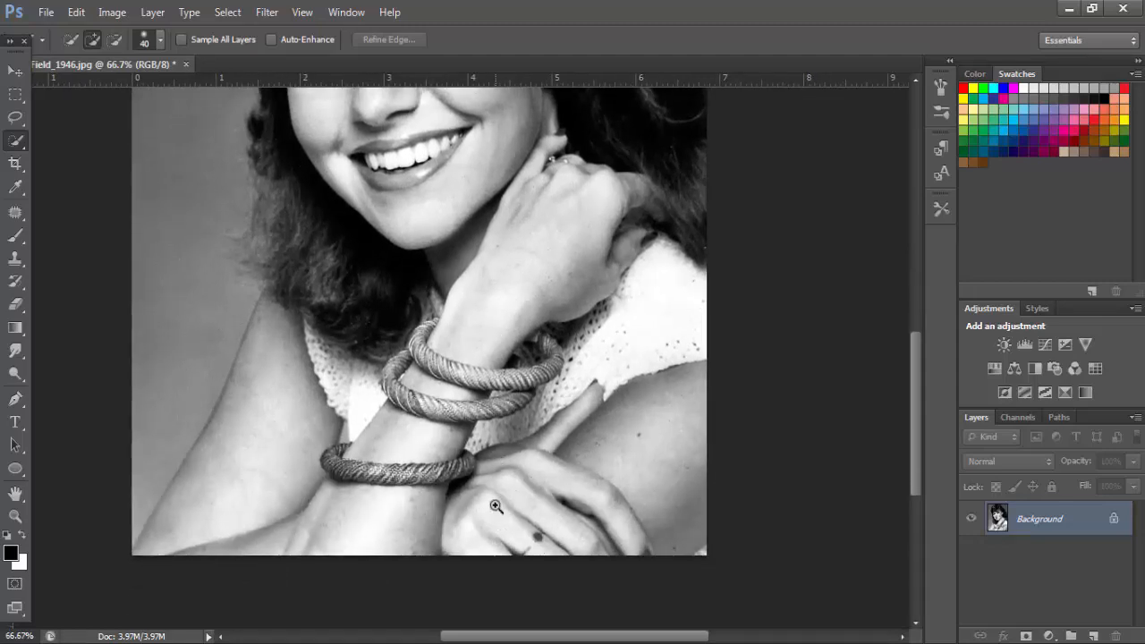
pyautogui.keyDown('ctrl'); pyautogui.click(501, 526); pyautogui.keyUp('ctrl')
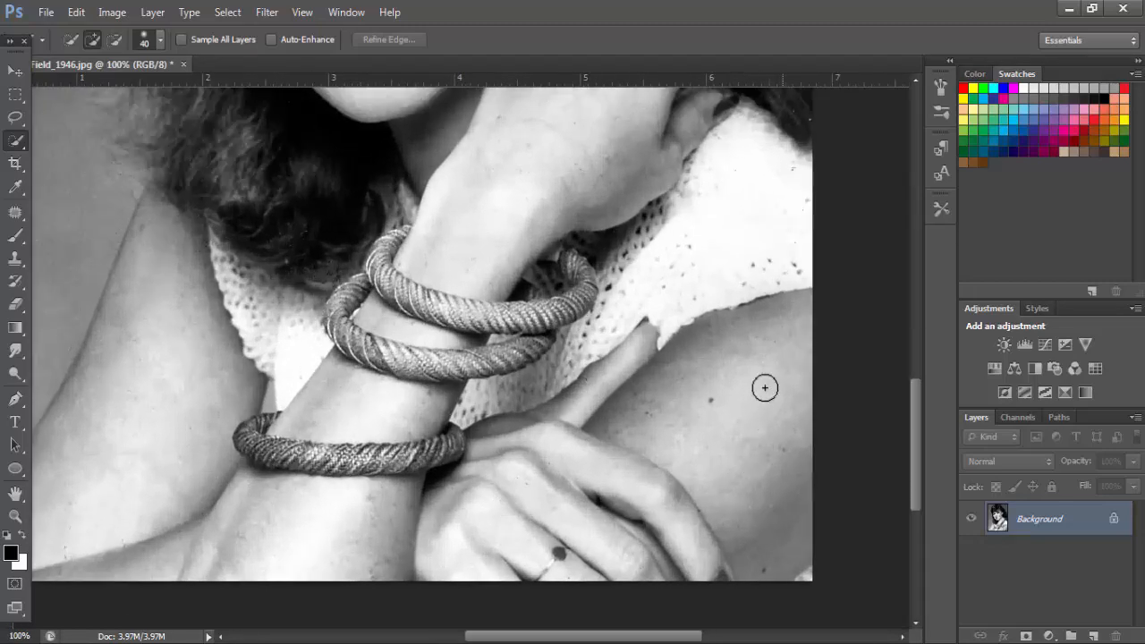
pyautogui.moveTo(733, 412)
pyautogui.mouseDown()
pyautogui.moveTo(577, 486)
pyautogui.moveTo(492, 461)
pyautogui.mouseUp()
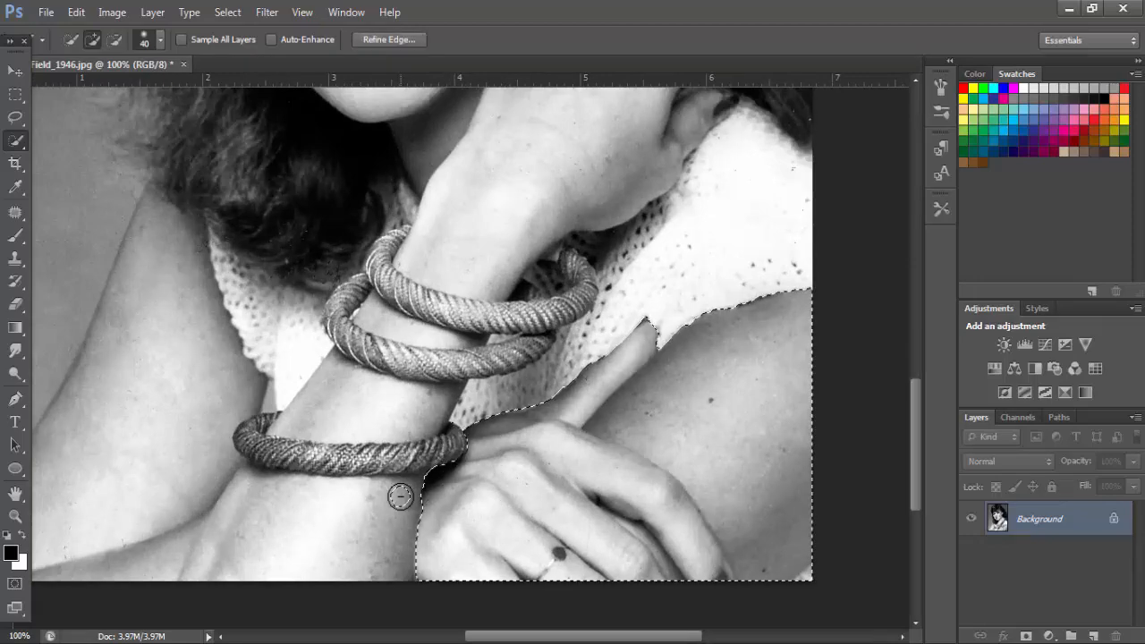
pyautogui.moveTo(397, 492)
pyautogui.mouseDown()
pyautogui.moveTo(116, 559)
pyautogui.moveTo(247, 325)
pyautogui.moveTo(259, 215)
pyautogui.moveTo(480, 461)
pyautogui.mouseUp()
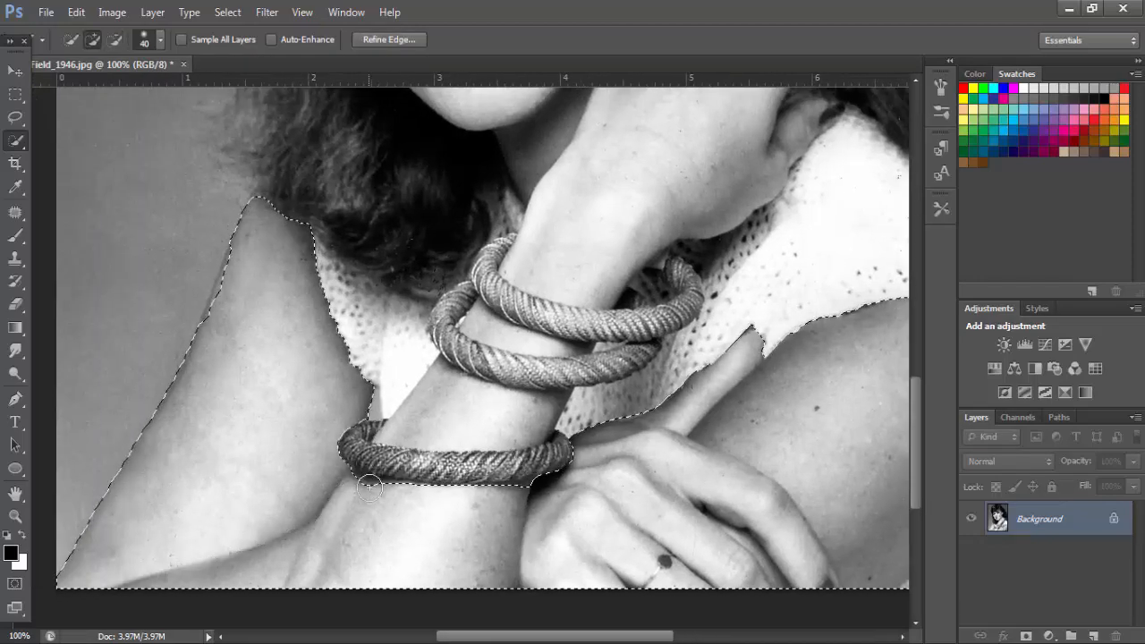
# Step: Clean the selection along the lower bracelet's bottom edge with the Lasso and quick-select the forearm skin between the bracelets
pyautogui.press('l')
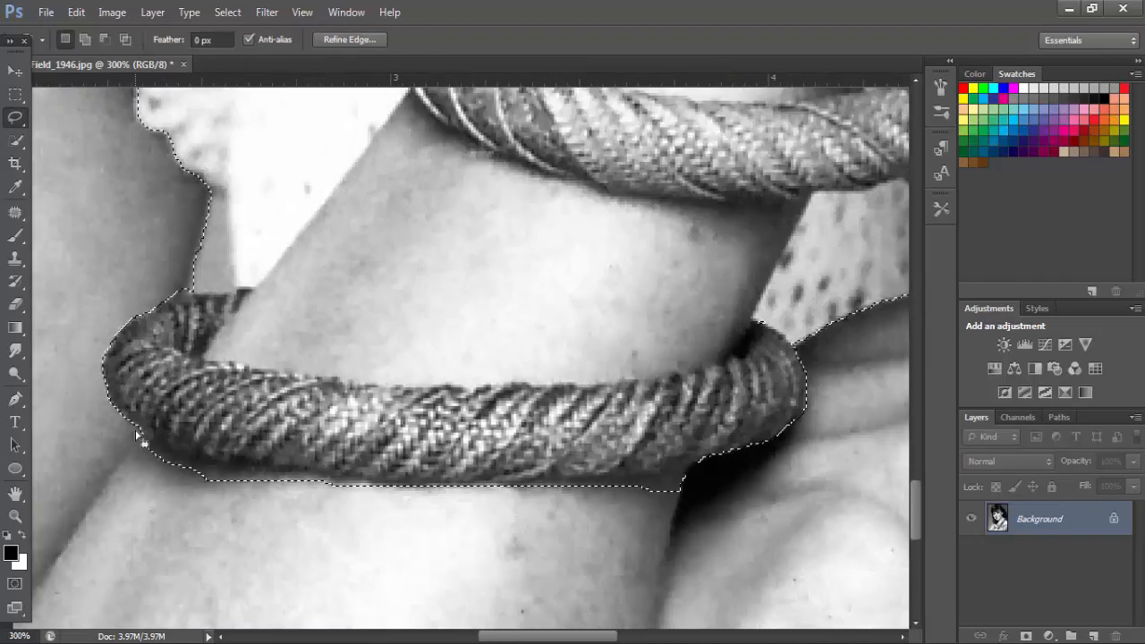
pyautogui.moveTo(140, 436)
pyautogui.mouseDown()
pyautogui.moveTo(391, 503)
pyautogui.moveTo(384, 489)
pyautogui.moveTo(552, 506)
pyautogui.moveTo(515, 494)
pyautogui.mouseUp()
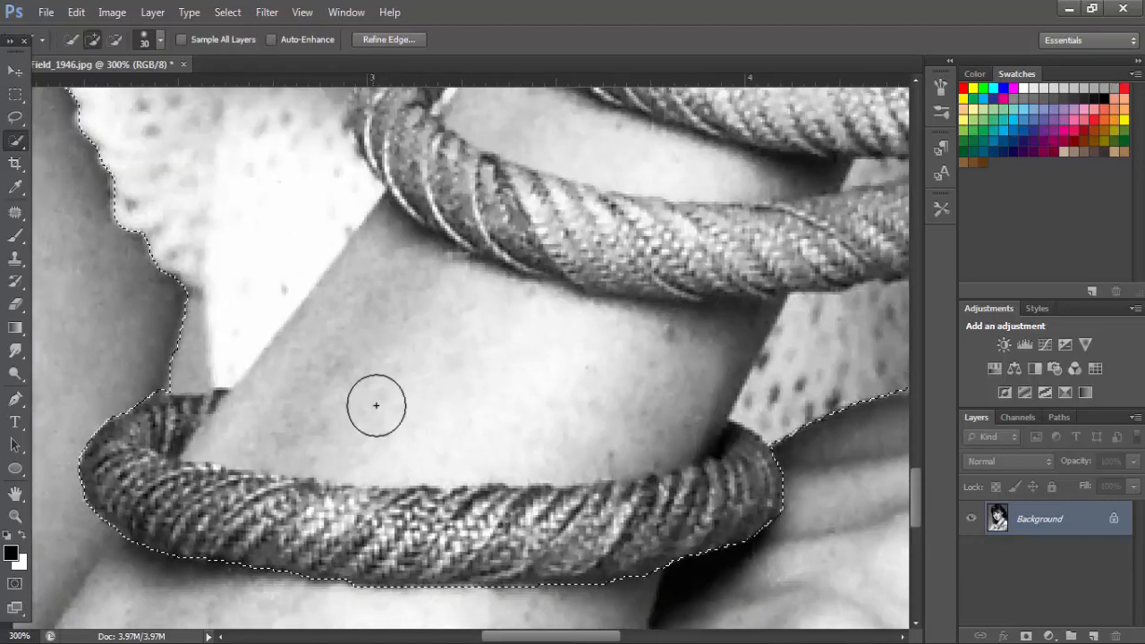
pyautogui.moveTo(373, 403)
pyautogui.mouseDown()
pyautogui.moveTo(723, 340)
pyautogui.moveTo(528, 354)
pyautogui.mouseUp()
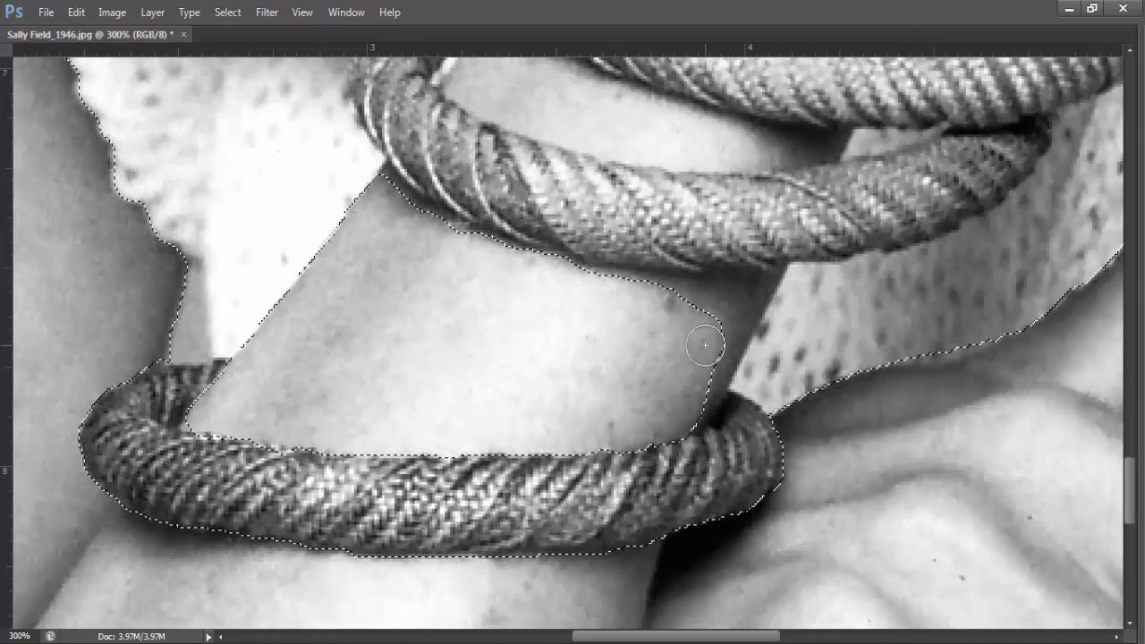
# Step: Extend the forearm selection with the Lasso tool up to the bracelet above and out to the arm's edge
pyautogui.click(160, 39)
pyautogui.press('Return')
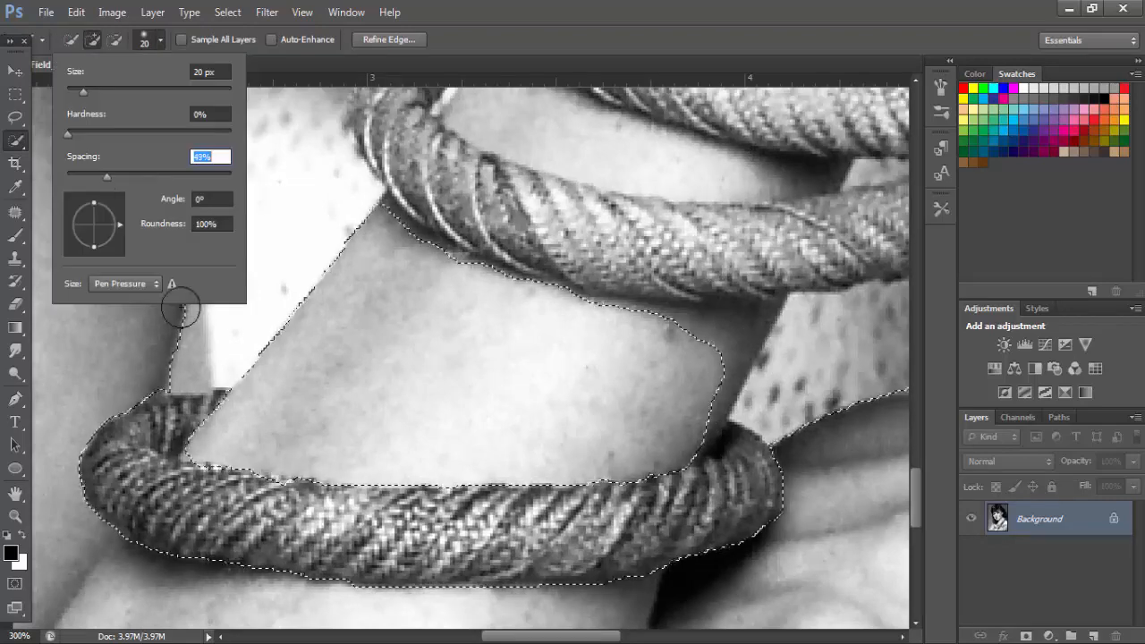
pyautogui.press('Escape')
pyautogui.press('l')
pyautogui.moveTo(786, 298)
pyautogui.mouseDown()
pyautogui.moveTo(613, 305)
pyautogui.moveTo(468, 259)
pyautogui.mouseUp()
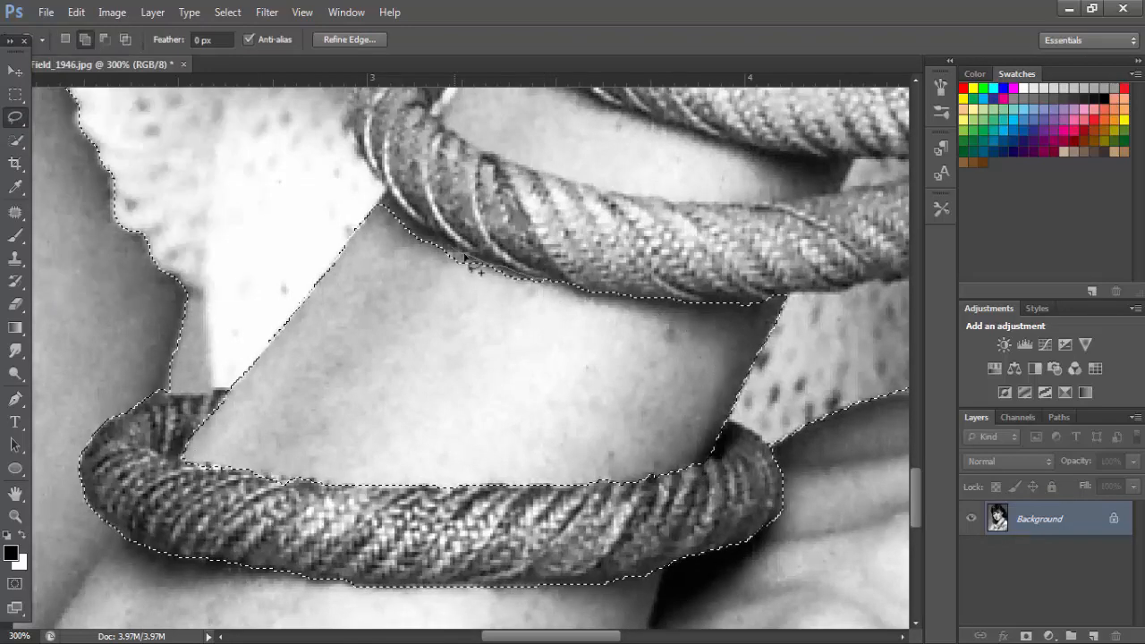
pyautogui.hotkey('ctrl', '-')
pyautogui.hotkey('ctrl', '-')
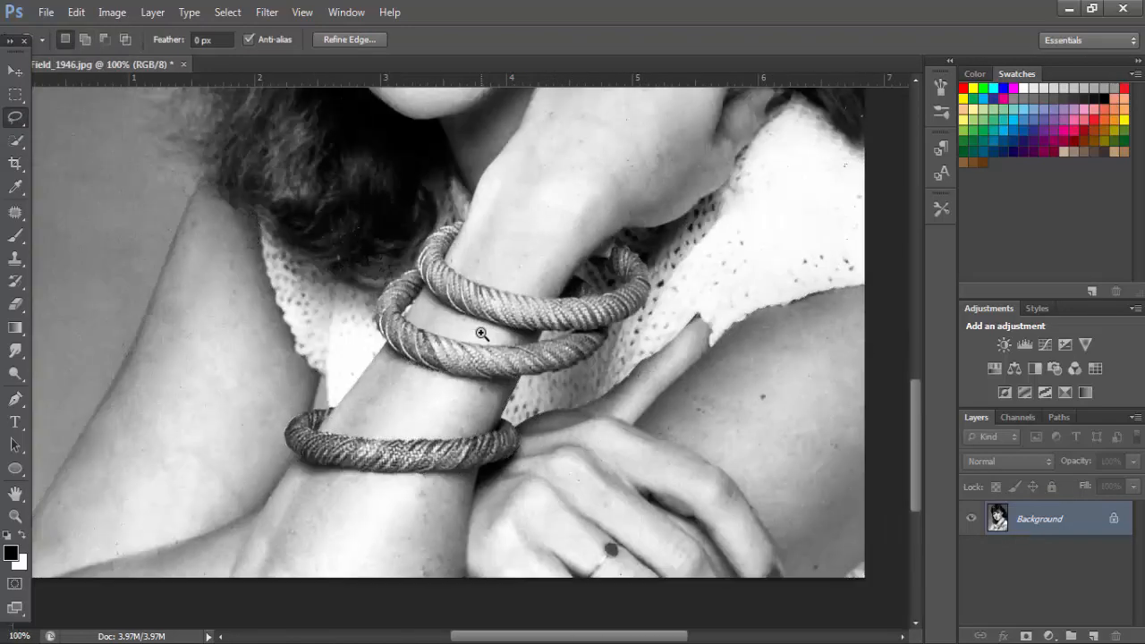
pyautogui.keyDown('ctrl'); pyautogui.click(481, 333); pyautogui.keyUp('ctrl')
pyautogui.keyDown('ctrl'); pyautogui.click(481, 333); pyautogui.keyUp('ctrl')
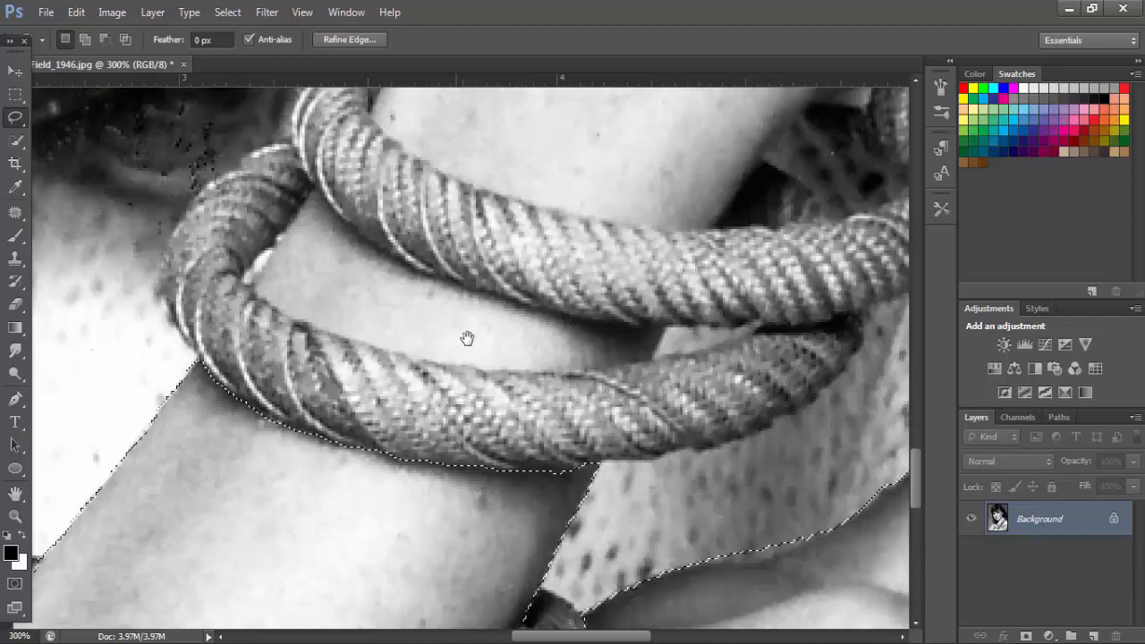
pyautogui.scroll(-5, 474, 338)
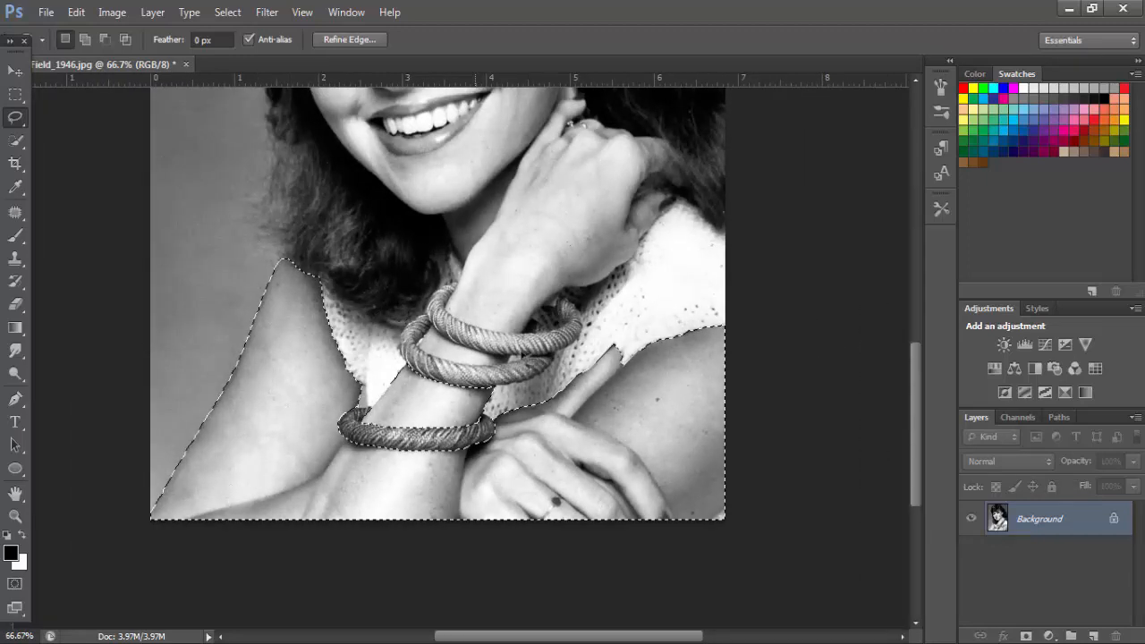
# Step: Refine the edge of the arm selection with a radius of 8.2 px, output to Selection
pyautogui.click(377, 38)
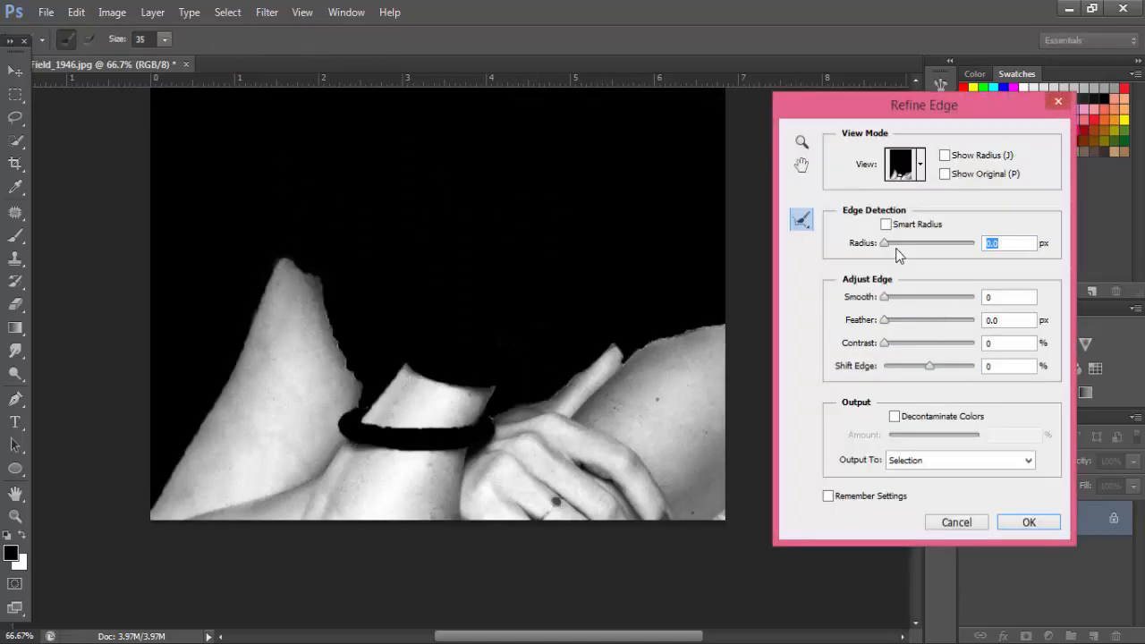
pyautogui.moveTo(904, 247); pyautogui.dragTo(906, 247)
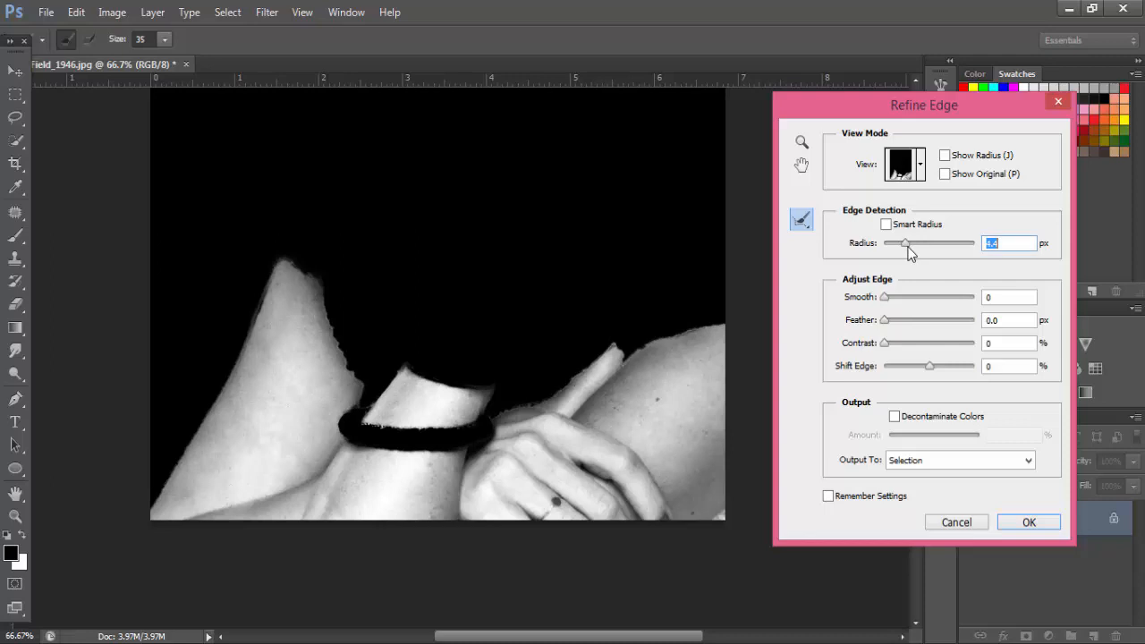
pyautogui.moveTo(916, 246); pyautogui.dragTo(917, 246)
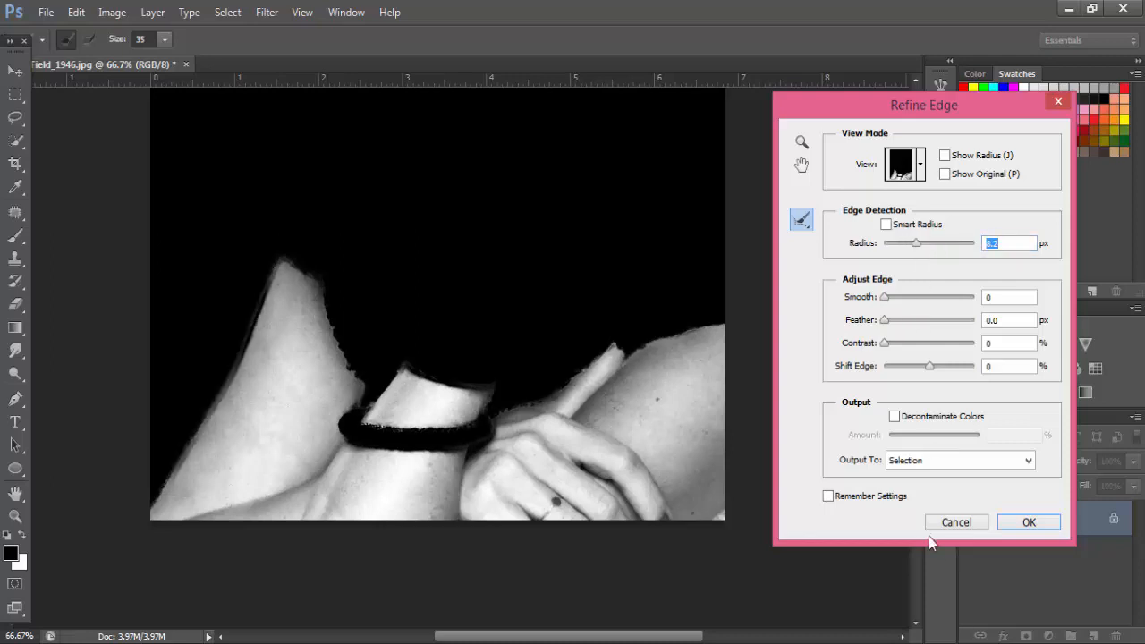
pyautogui.click(1022, 524)
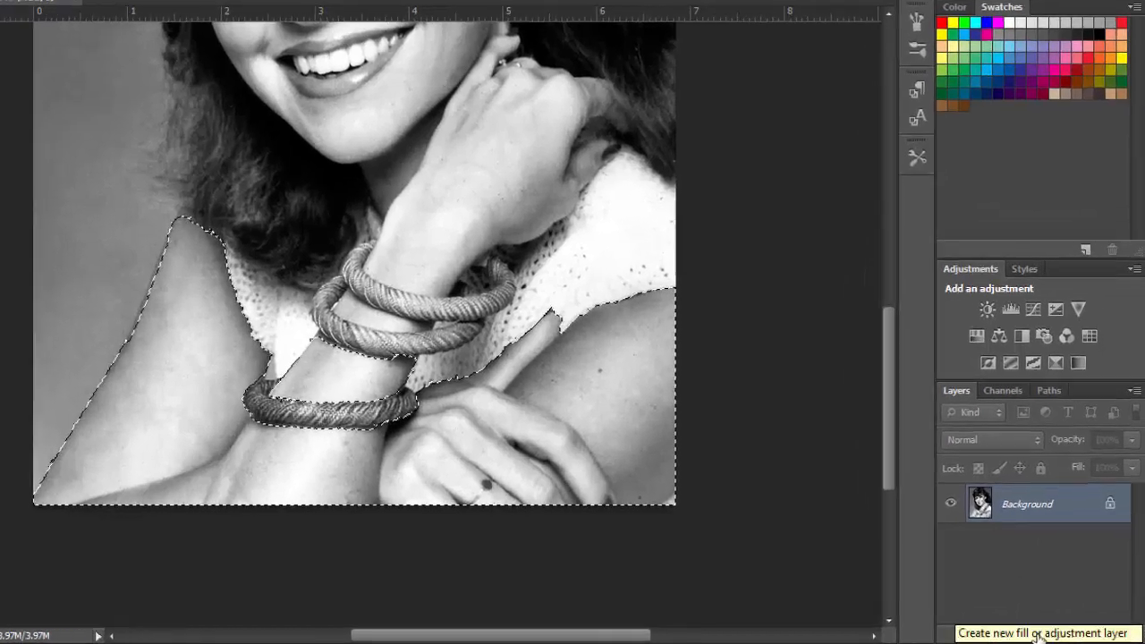
# Step: Add a Solid Color fill layer in f1c47e over the selected arms and set its blend mode to Color
pyautogui.click(1040, 636)
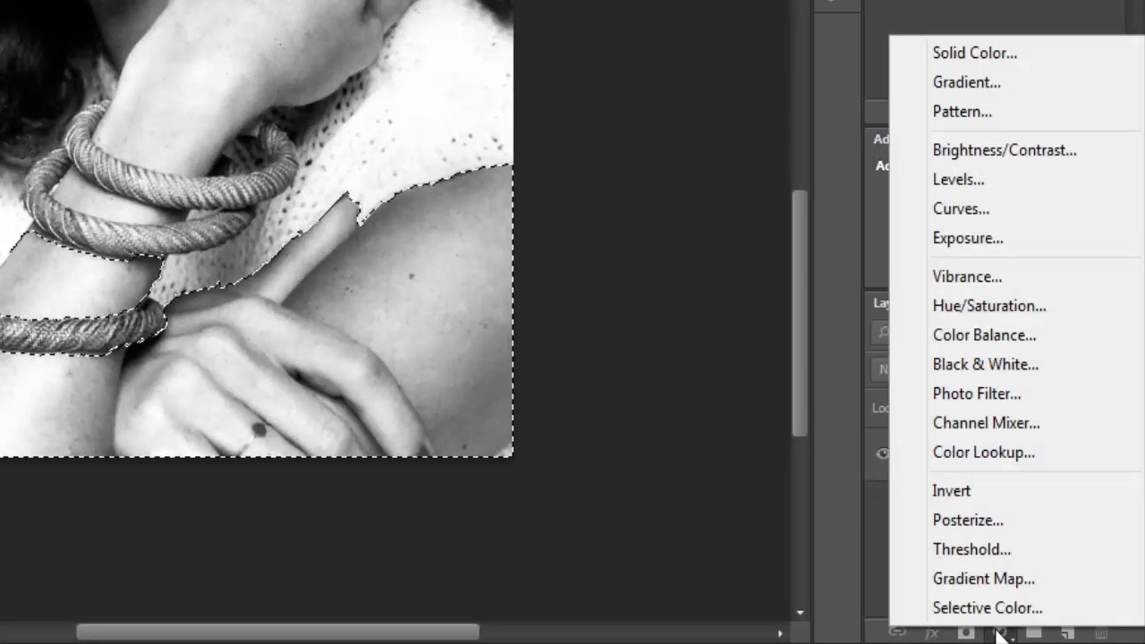
pyautogui.click(955, 52)
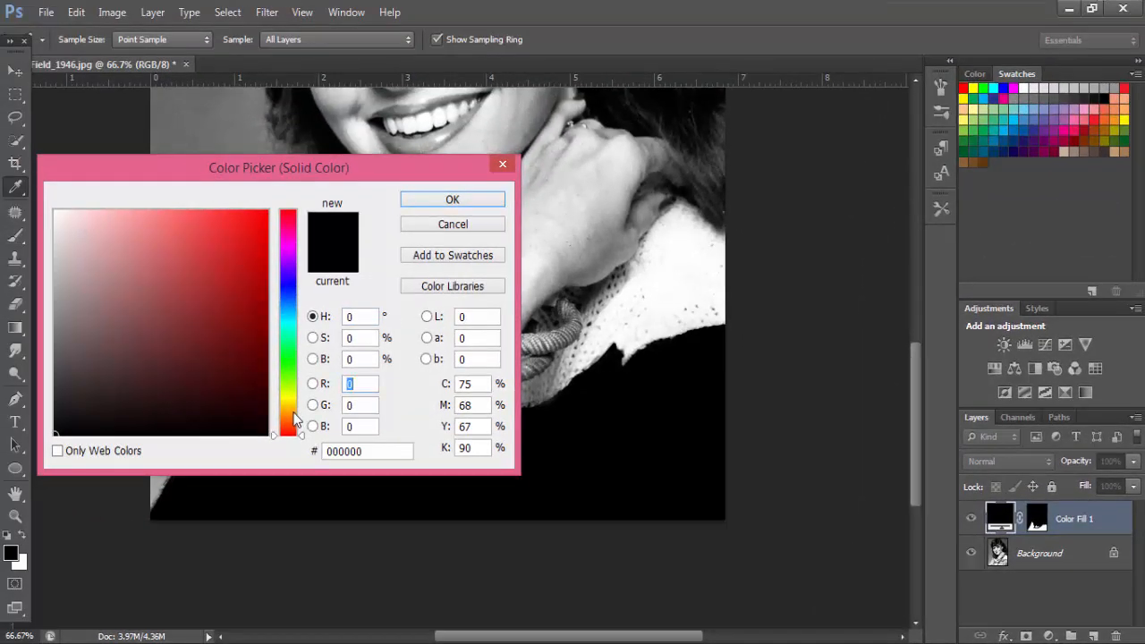
pyautogui.moveTo(294, 415); pyautogui.dragTo(293, 413)
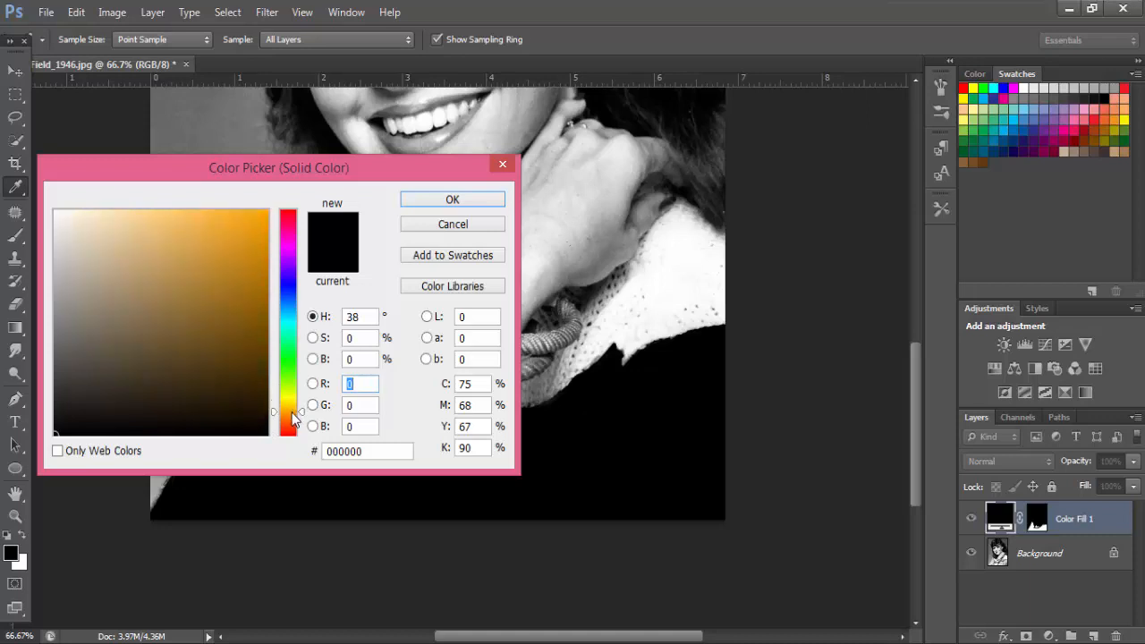
pyautogui.click(157, 222)
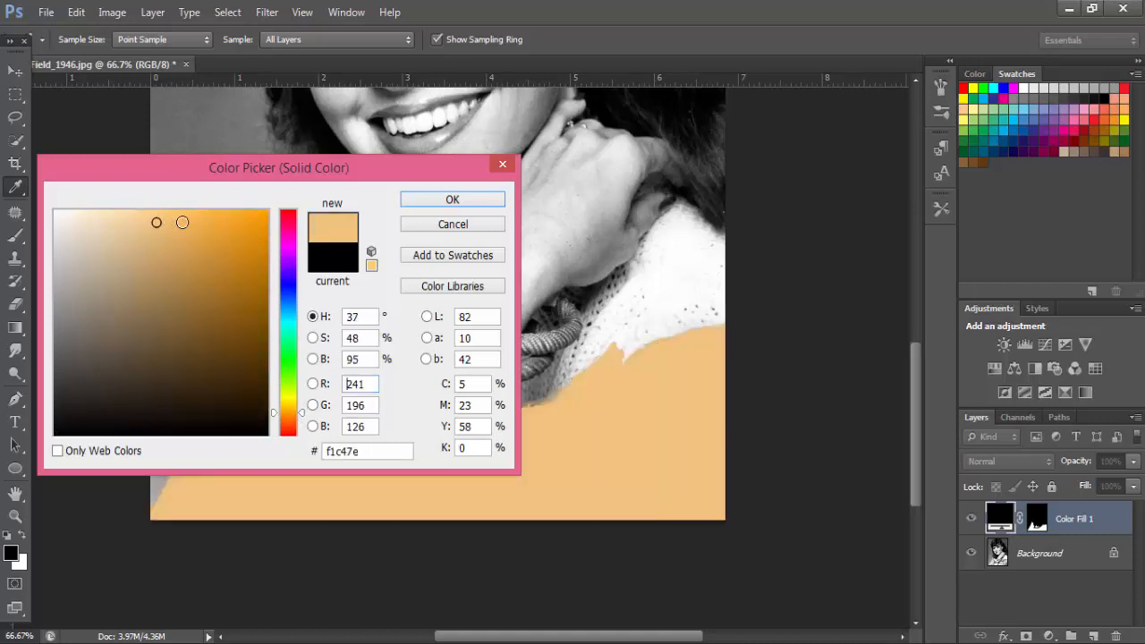
pyautogui.press('l')
pyautogui.click(479, 200)
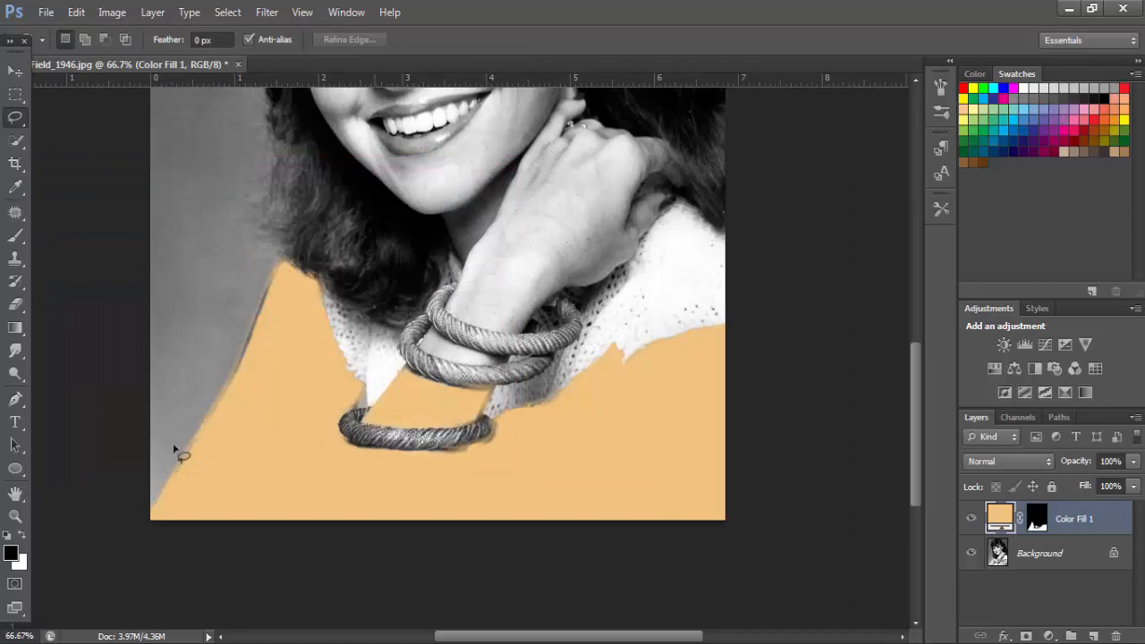
pyautogui.click(1005, 463)
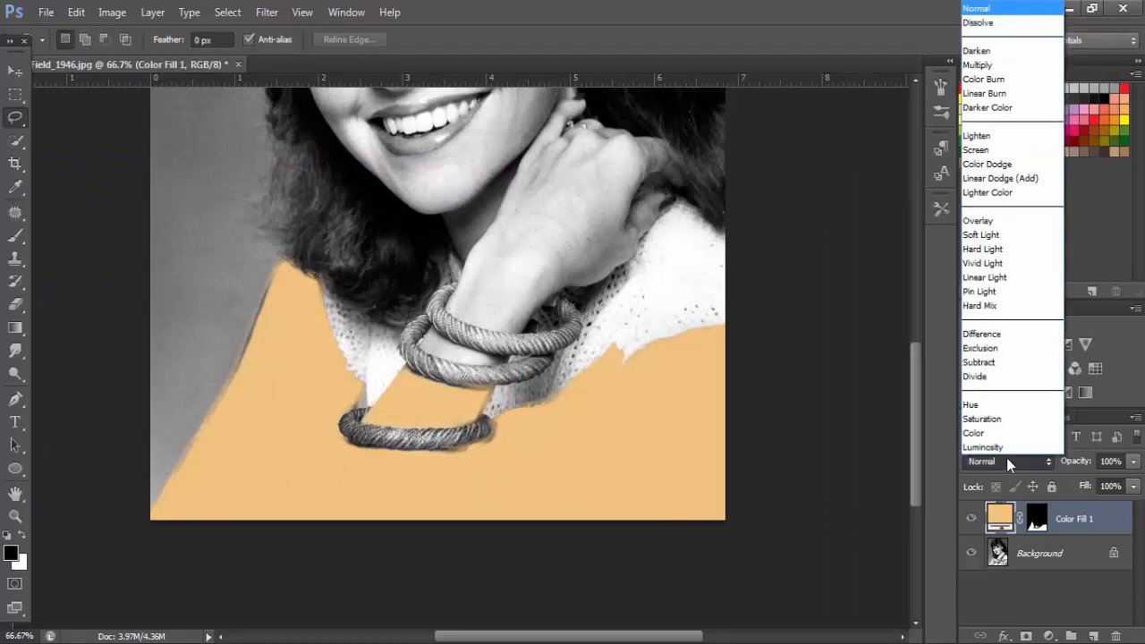
pyautogui.click(990, 433)
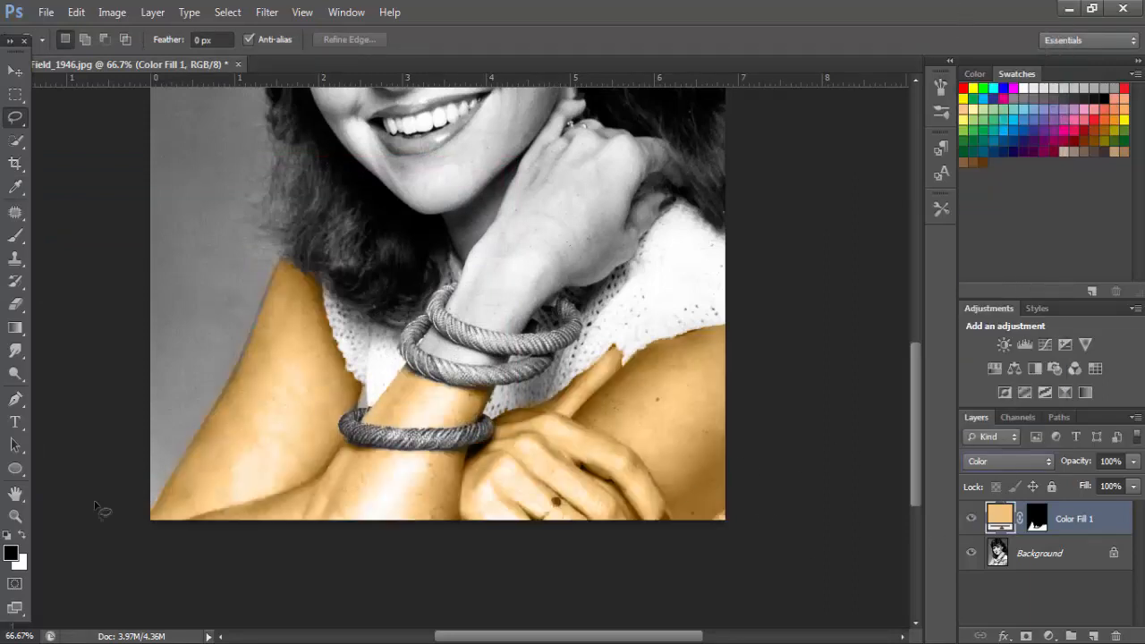
# Step: Open the image 154.jpg as a second document
pyautogui.click(46, 13)
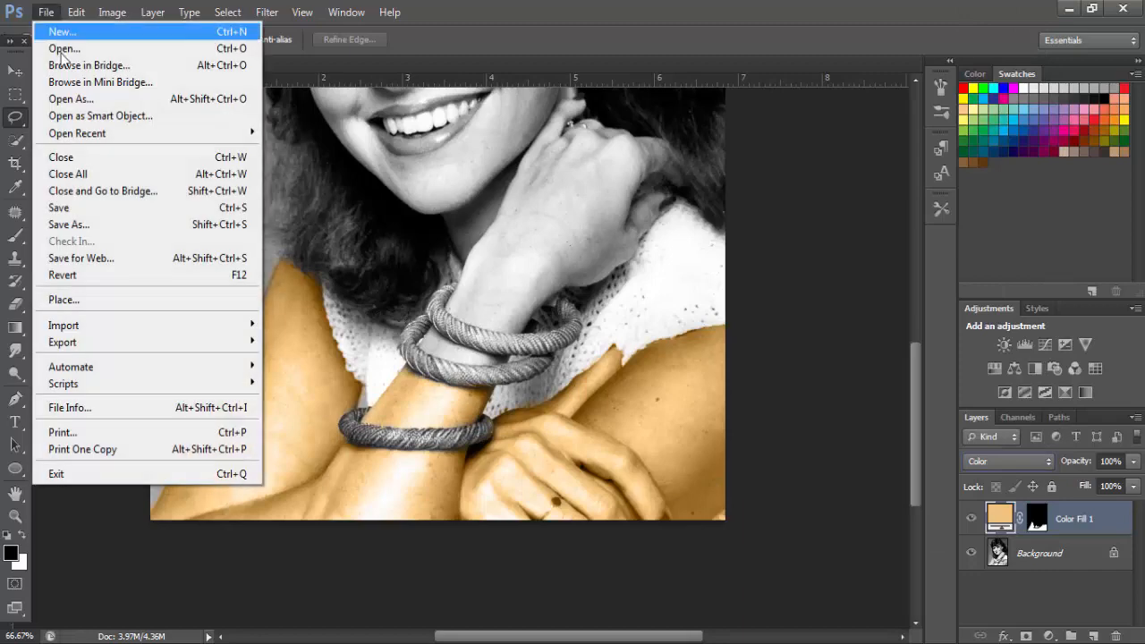
pyautogui.click(62, 44)
pyautogui.click(250, 161)
pyautogui.doubleClick(250, 161)
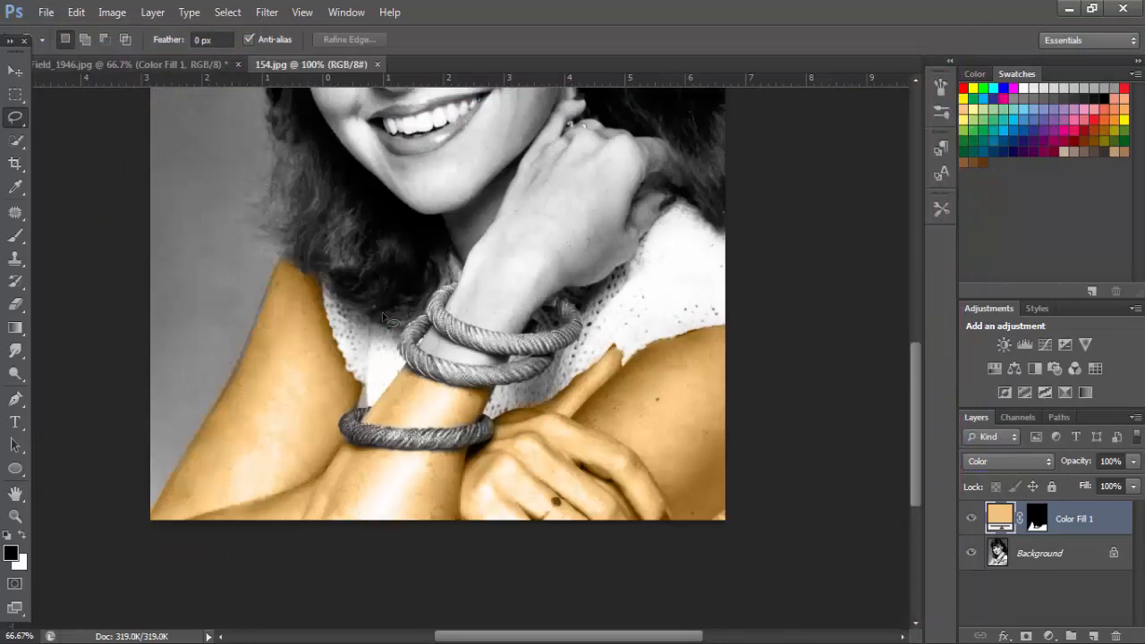
# Step: Sample the skin color from the woman's cheek in 154.jpg as the foreground color with the Eyedropper tool
pyautogui.click(15, 190)
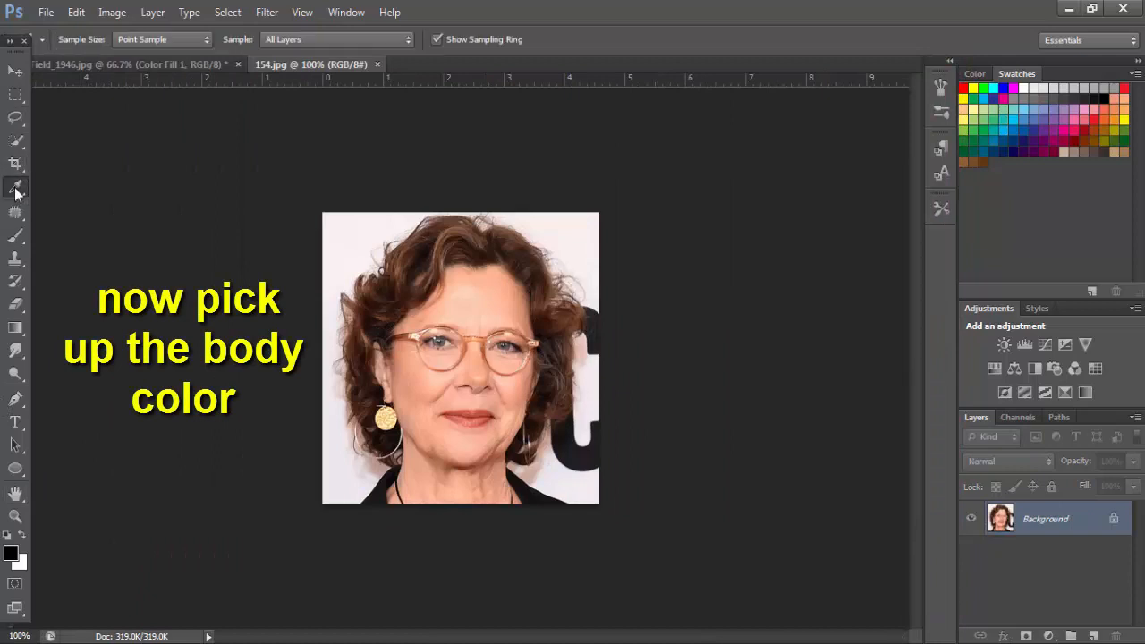
pyautogui.click(419, 385)
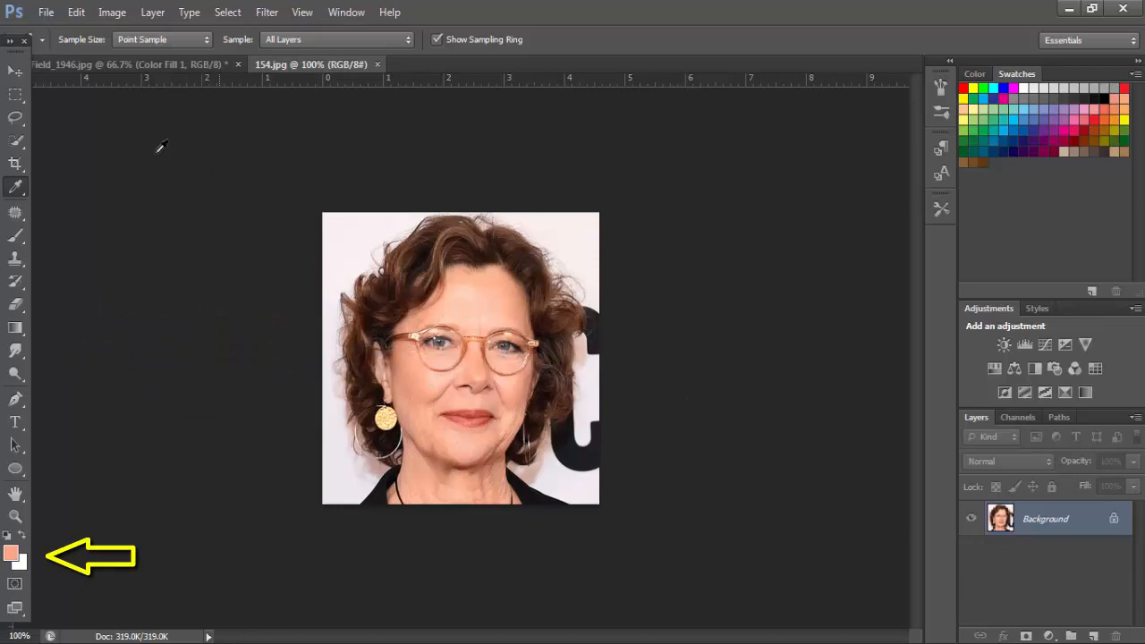
# Step: Fill a rectangular selection over the face on a new layer with the sampled skin color, and undo the fill and selection
pyautogui.click(15, 94)
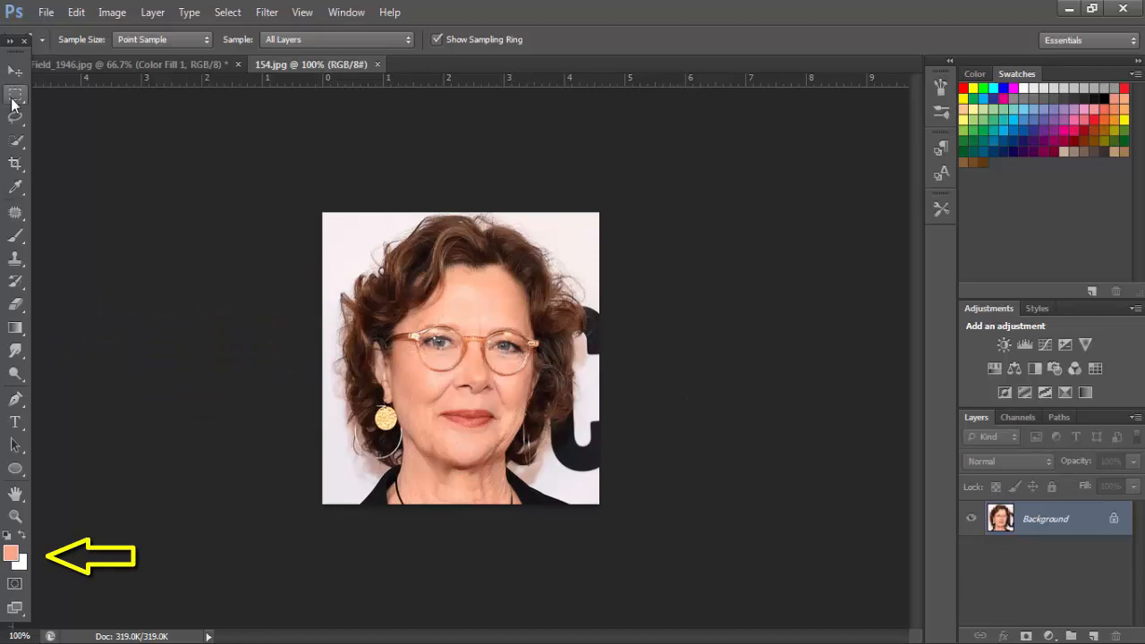
pyautogui.click(1093, 636)
pyautogui.moveTo(412, 271); pyautogui.dragTo(549, 438)
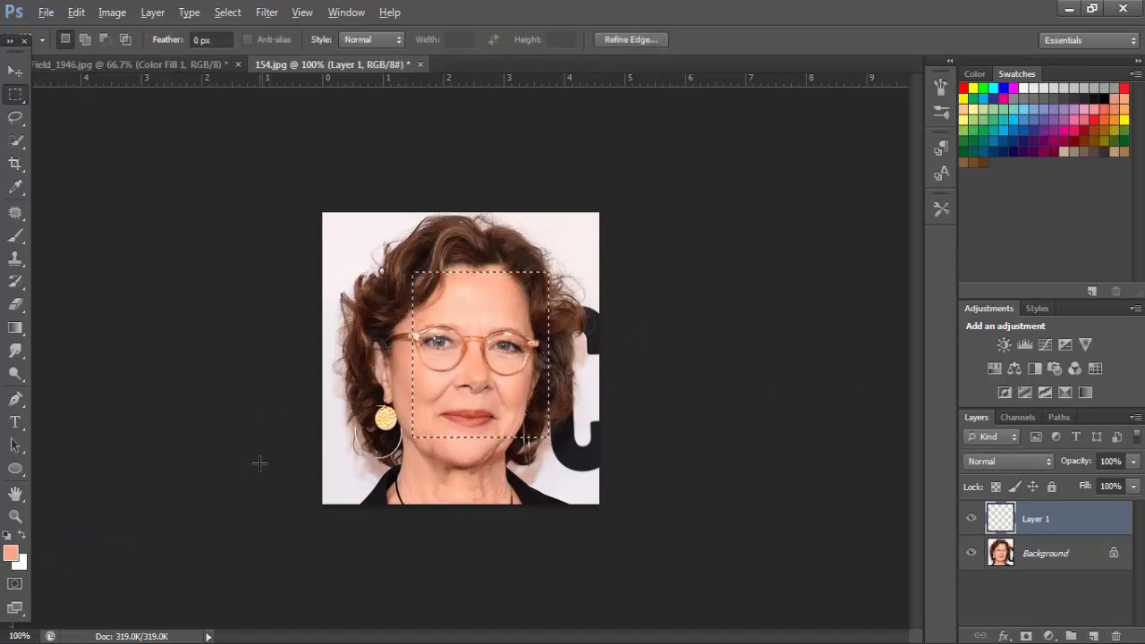
pyautogui.hotkey('alt', 'BackSpace')
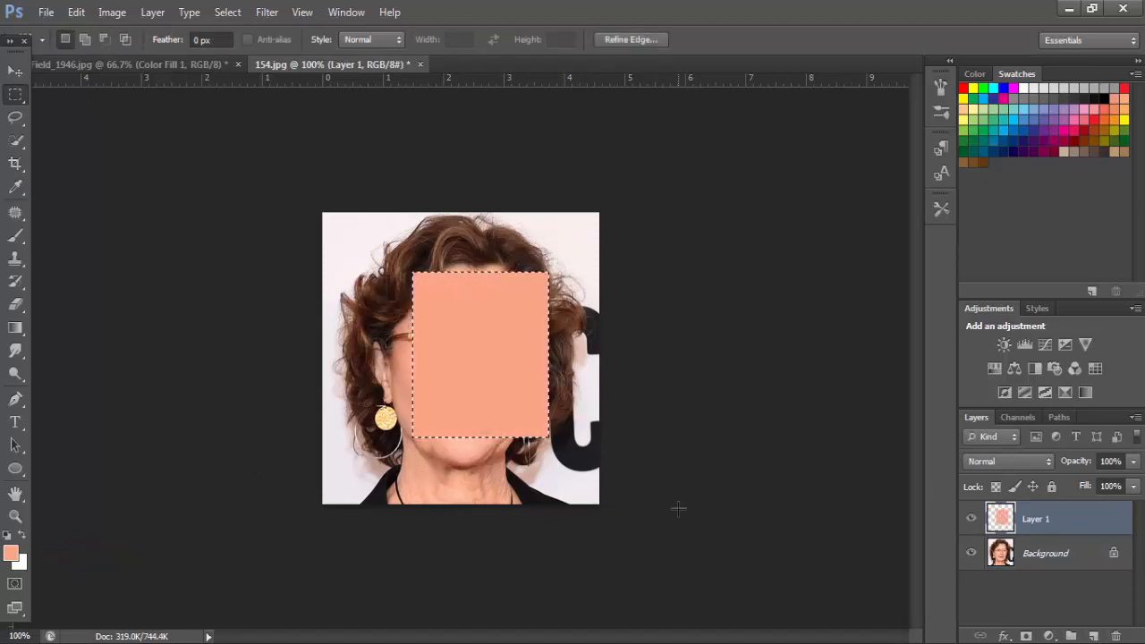
pyautogui.hotkey('ctrl', 'alt', 'z')
pyautogui.hotkey('ctrl', 'alt', 'z')
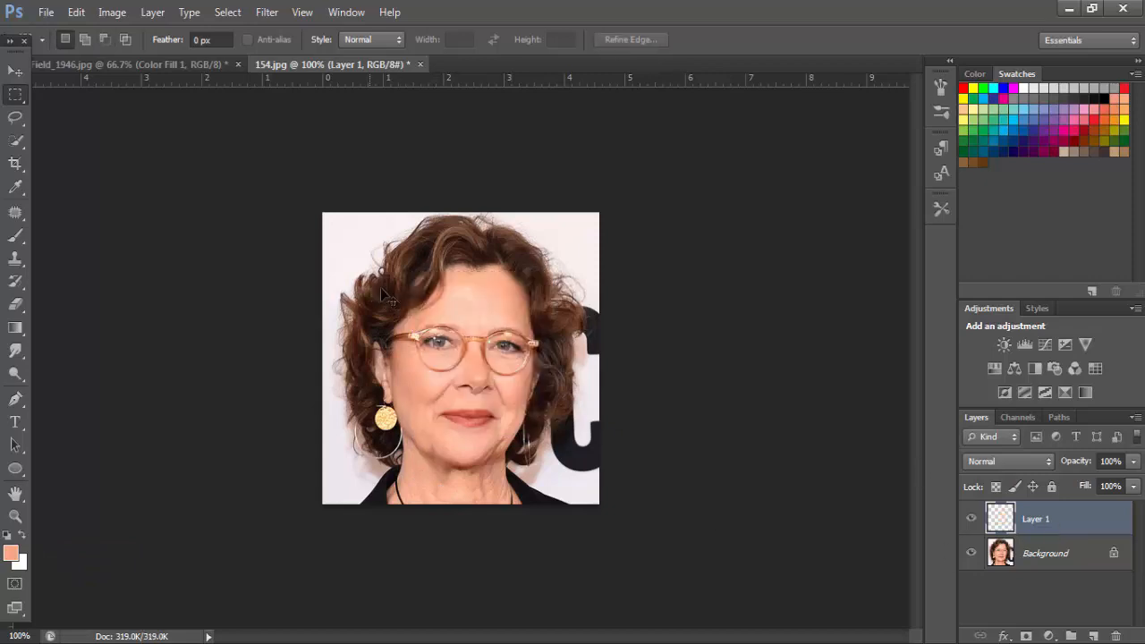
# Step: Close 154.jpg without saving, and delete the skin-color patch layer after pasting it into the portrait
pyautogui.hotkey('ctrl', 'w')
pyautogui.click(596, 264)
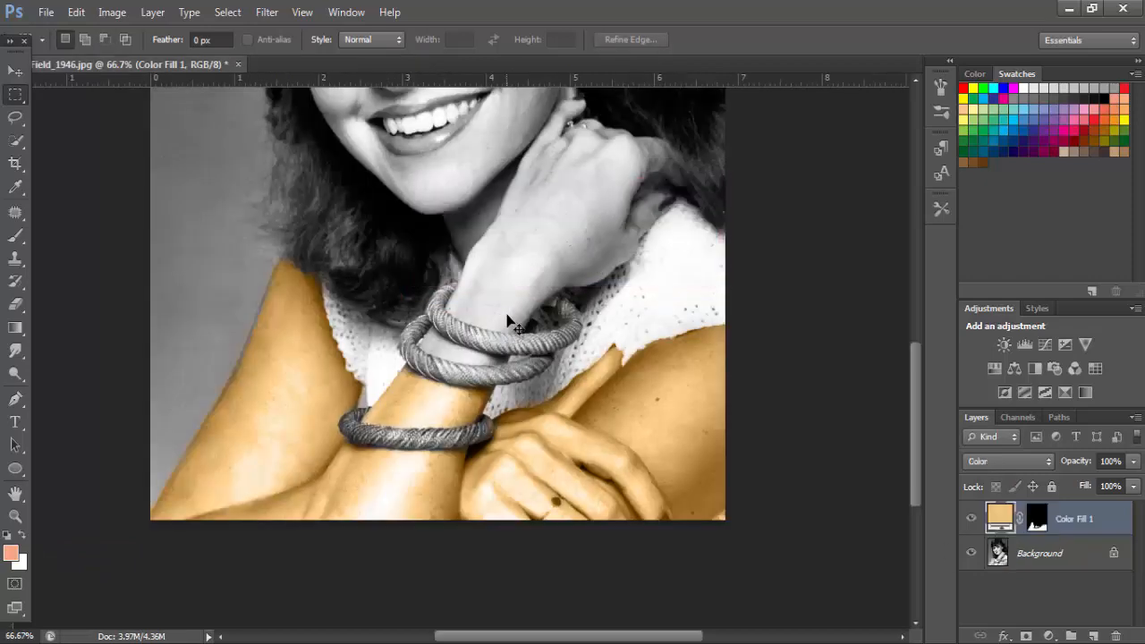
pyautogui.hotkey('ctrl', 'v')
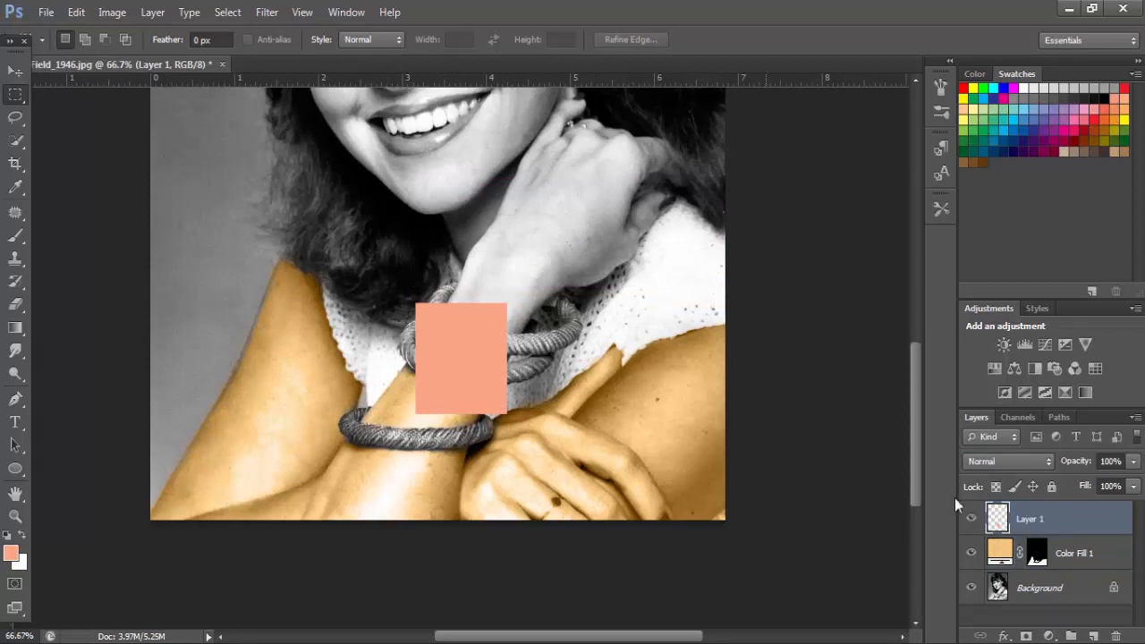
pyautogui.moveTo(1108, 523); pyautogui.dragTo(1115, 636)
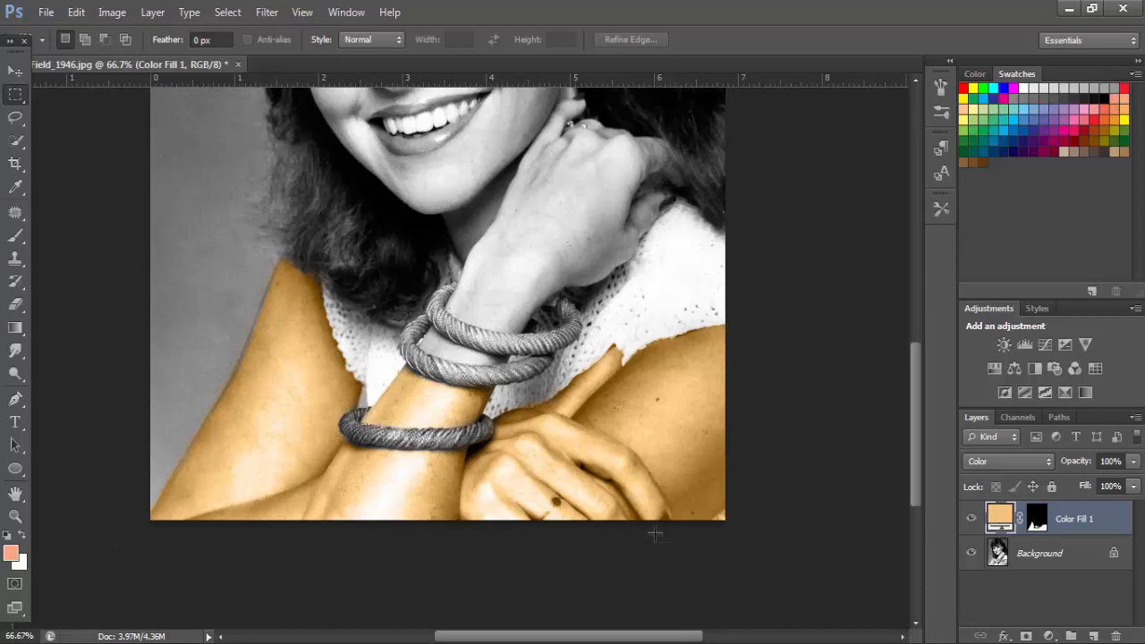
# Step: Match the arms' Color Fill layer to the sampled skin color by setting C 0, M 41 and Y 46
pyautogui.click(12, 554)
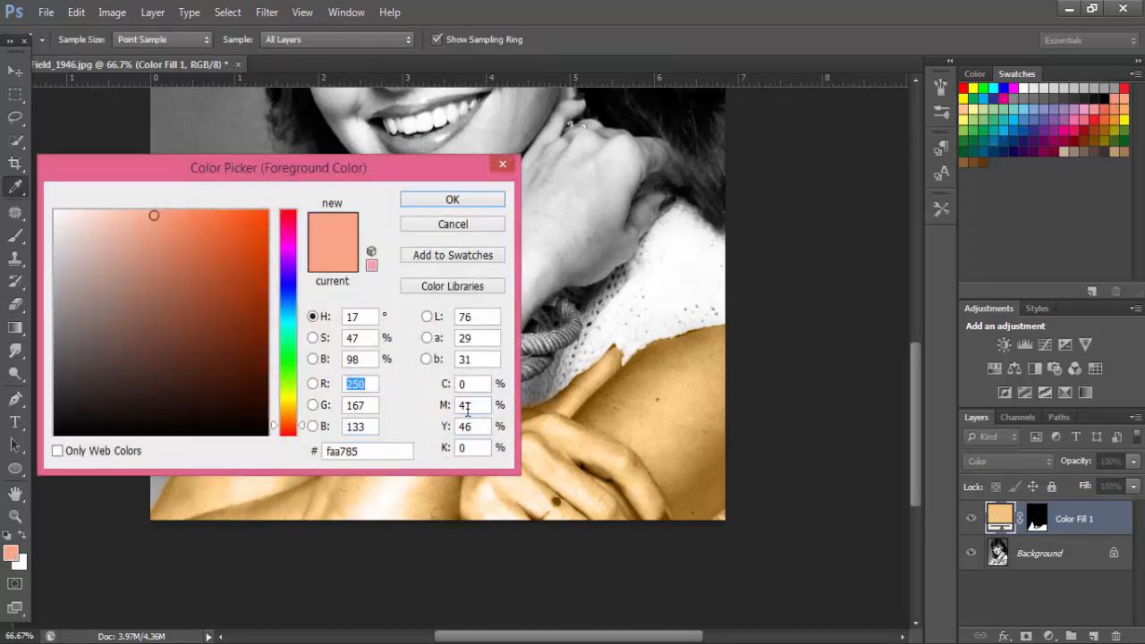
pyautogui.click(453, 223)
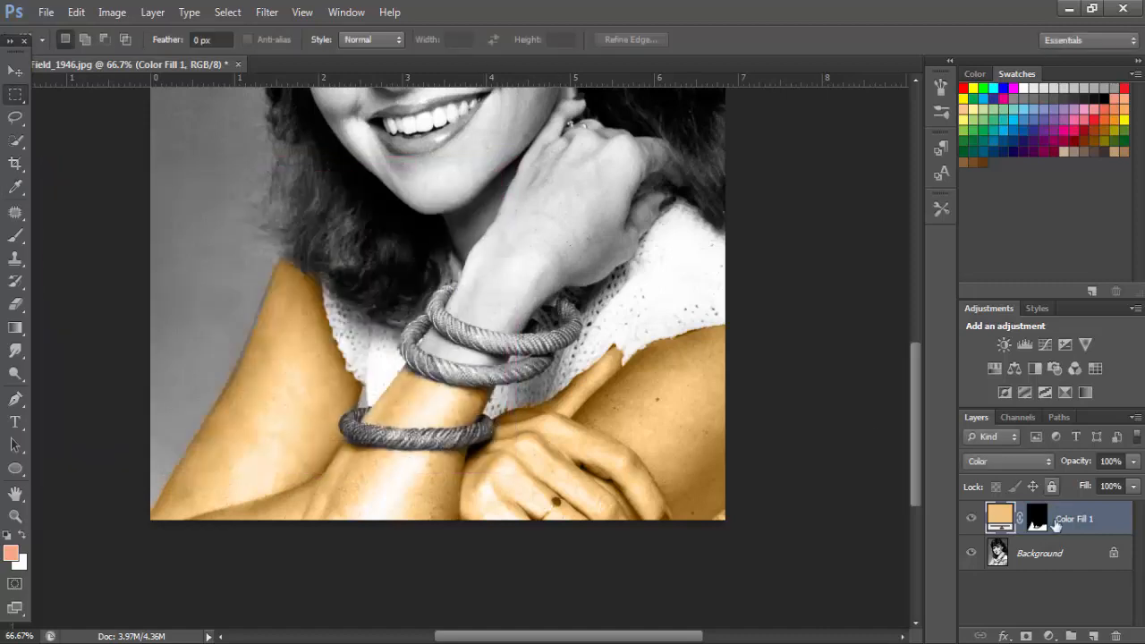
pyautogui.doubleClick(999, 516)
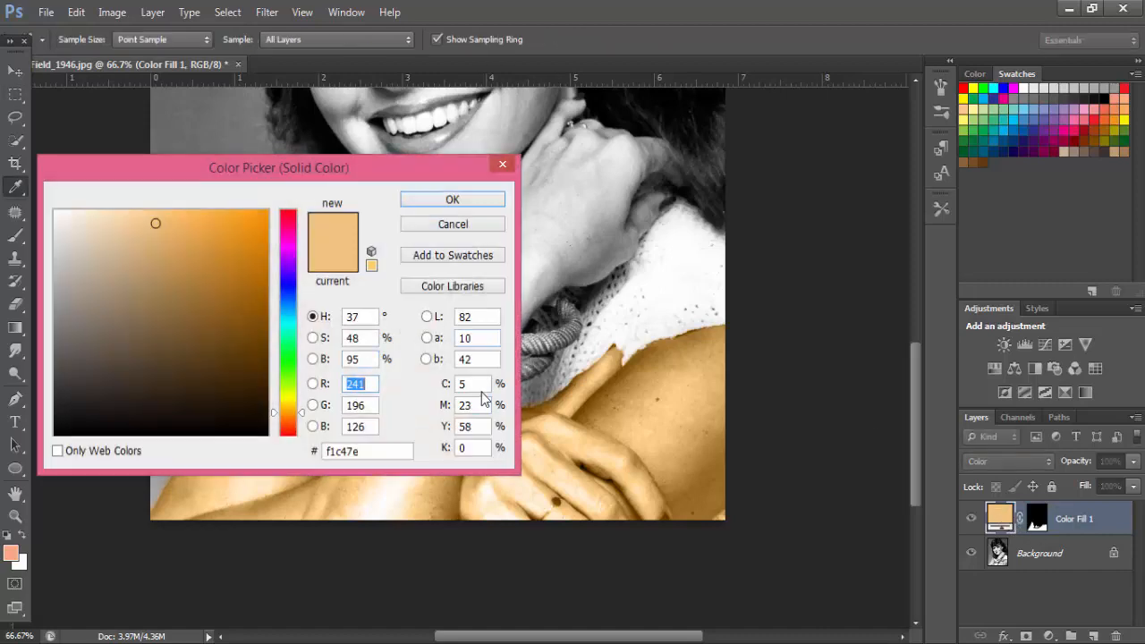
pyautogui.click(479, 385)
pyautogui.write('0')
pyautogui.write('41')
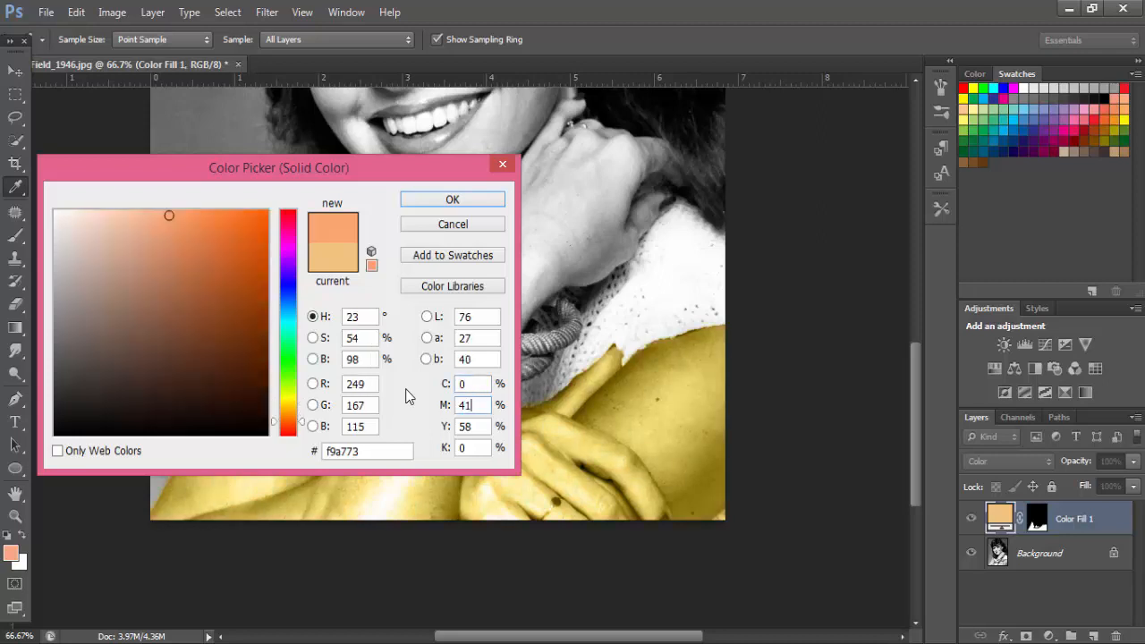
pyautogui.press('Tab')
pyautogui.write('46')
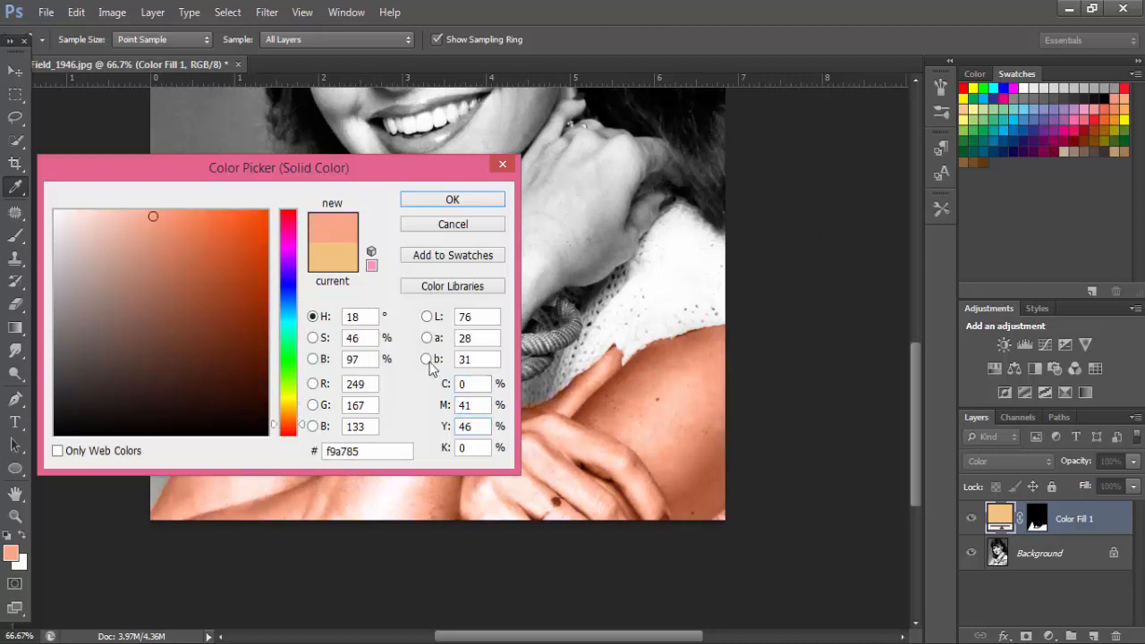
pyautogui.click(451, 200)
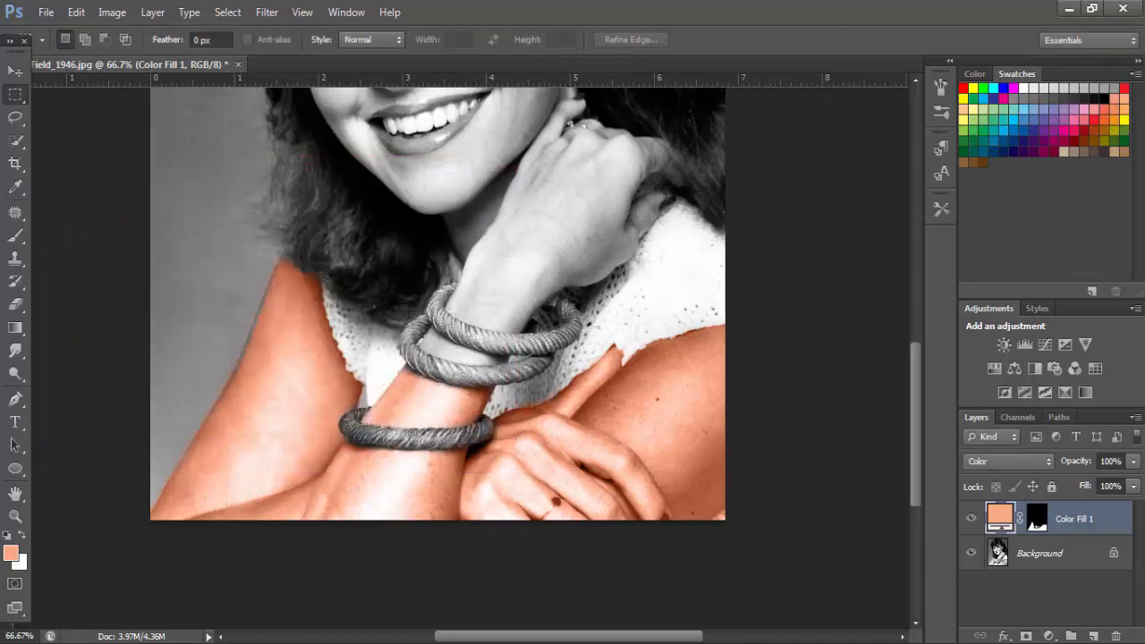
# Step: Reduce the opacity of the arms' Color Fill layer to 84%
pyautogui.click(1134, 462)
pyautogui.moveTo(1132, 485); pyautogui.dragTo(1120, 485)
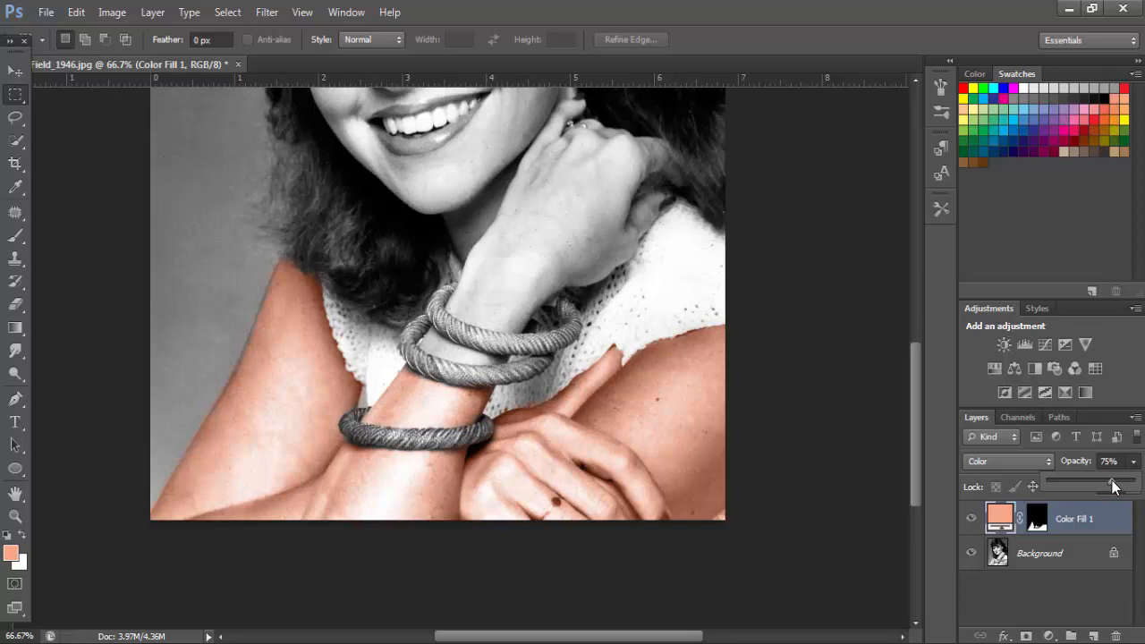
pyautogui.moveTo(1114, 486); pyautogui.dragTo(1123, 486)
# Step: Toggle the Color Fill layer's visibility repeatedly to compare the arms with and without the tint
pyautogui.click(971, 523)
pyautogui.click(971, 524)
pyautogui.click(972, 523)
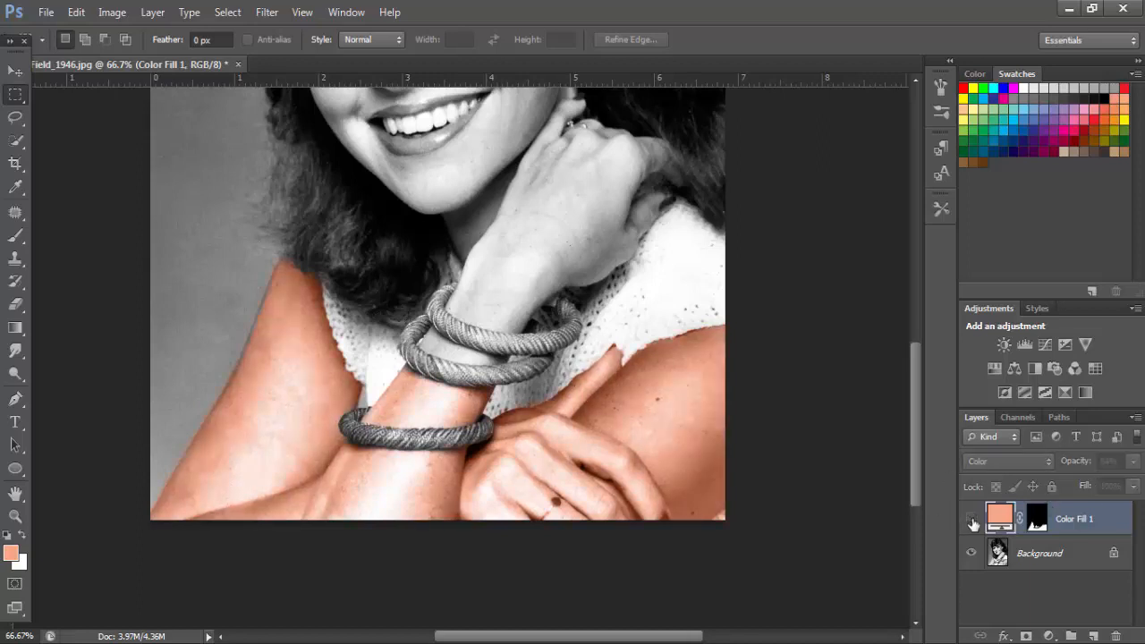
pyautogui.click(973, 523)
pyautogui.click(972, 522)
pyautogui.click(973, 523)
pyautogui.click(972, 522)
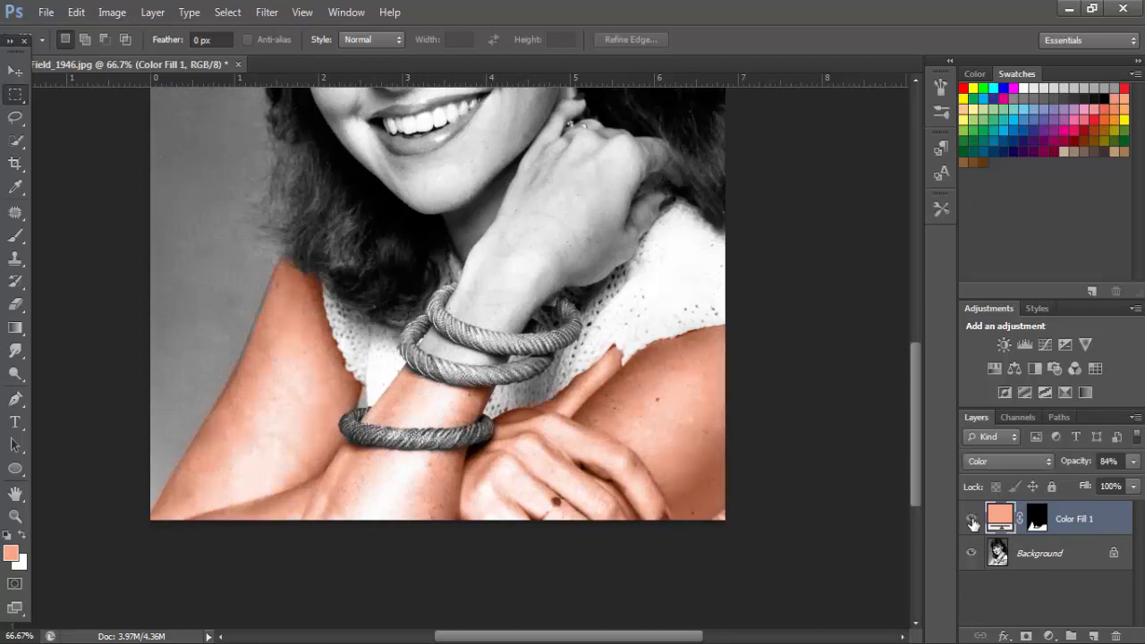
pyautogui.click(973, 522)
pyautogui.click(973, 522)
pyautogui.click(973, 522)
pyautogui.click(972, 523)
# Step: Set the yellow value of the arms' Color Fill layer to 65%, making the fill color f9a667
pyautogui.click(10, 554)
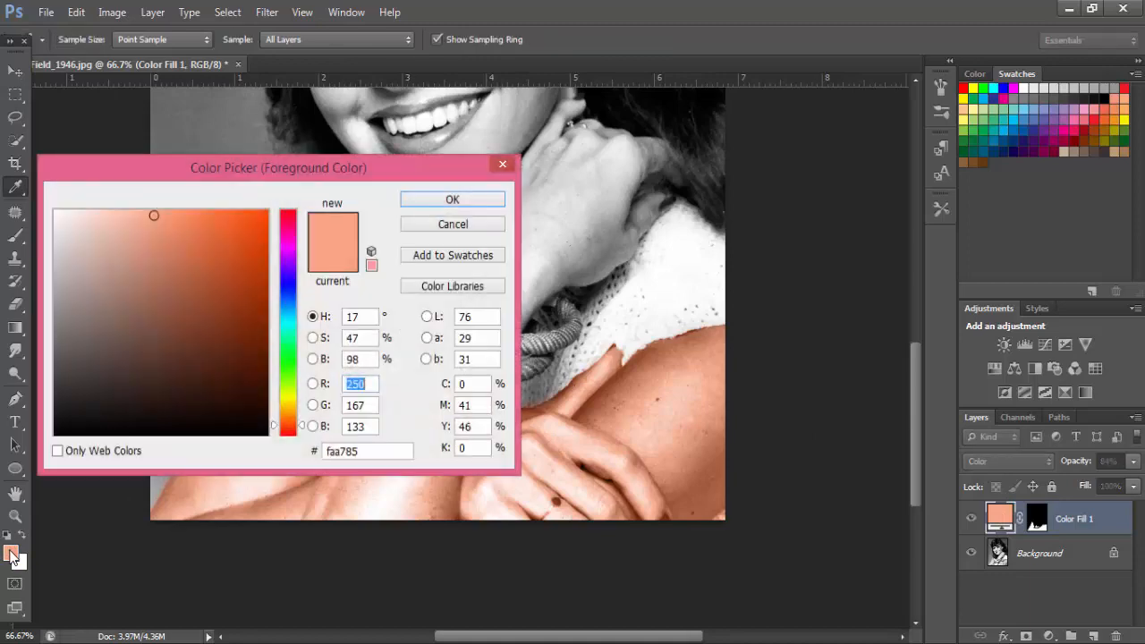
pyautogui.click(465, 225)
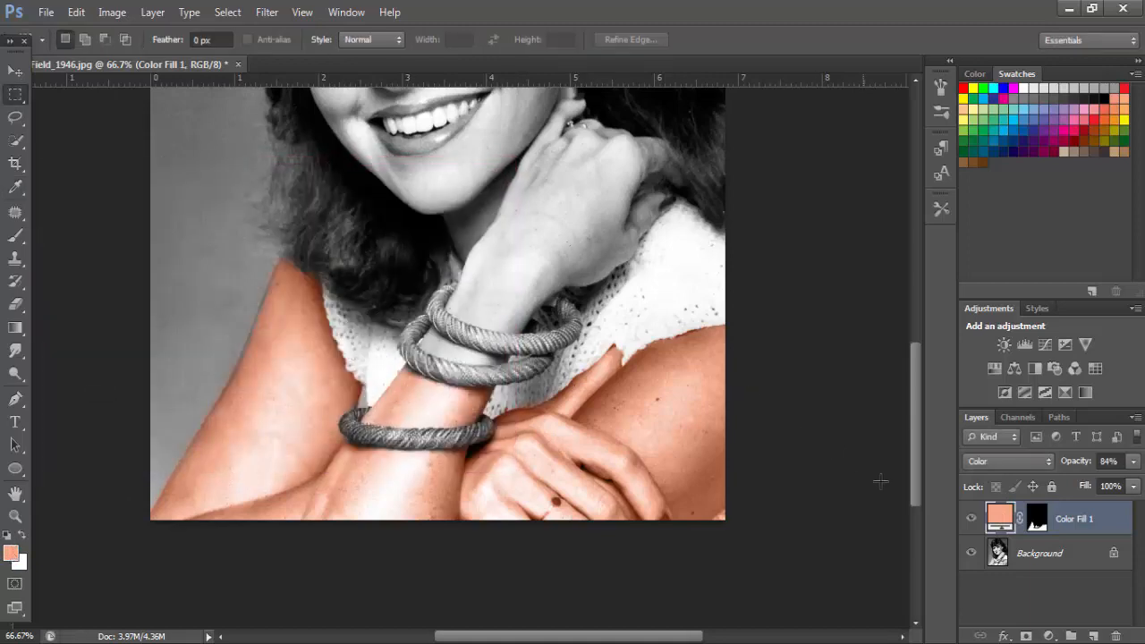
pyautogui.doubleClick(993, 521)
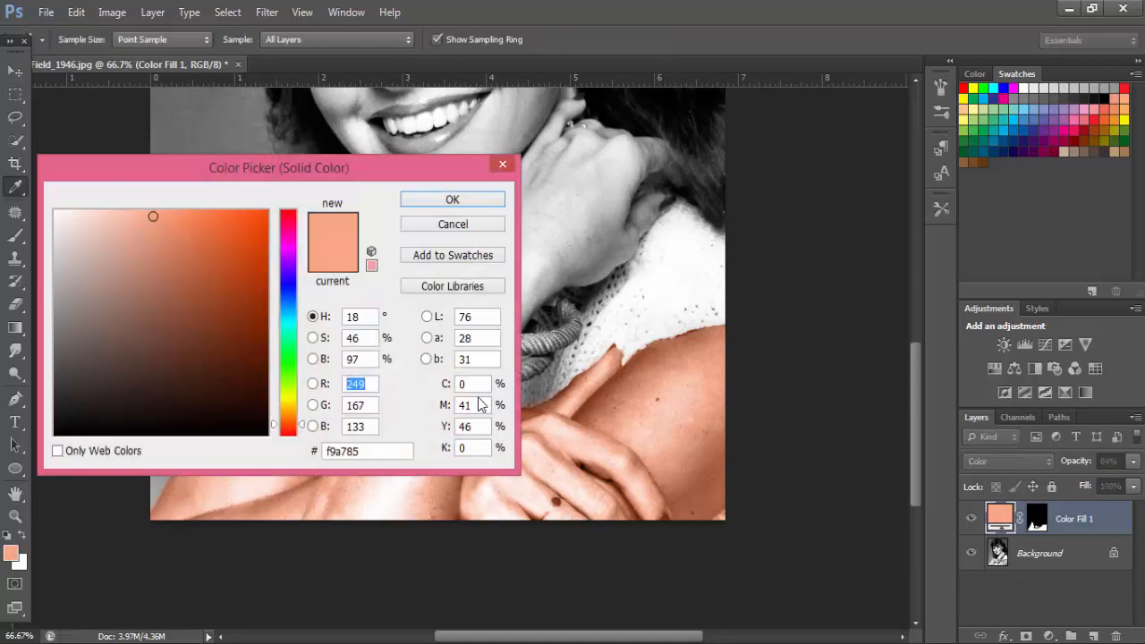
pyautogui.moveTo(475, 426); pyautogui.dragTo(458, 427)
pyautogui.write('6')
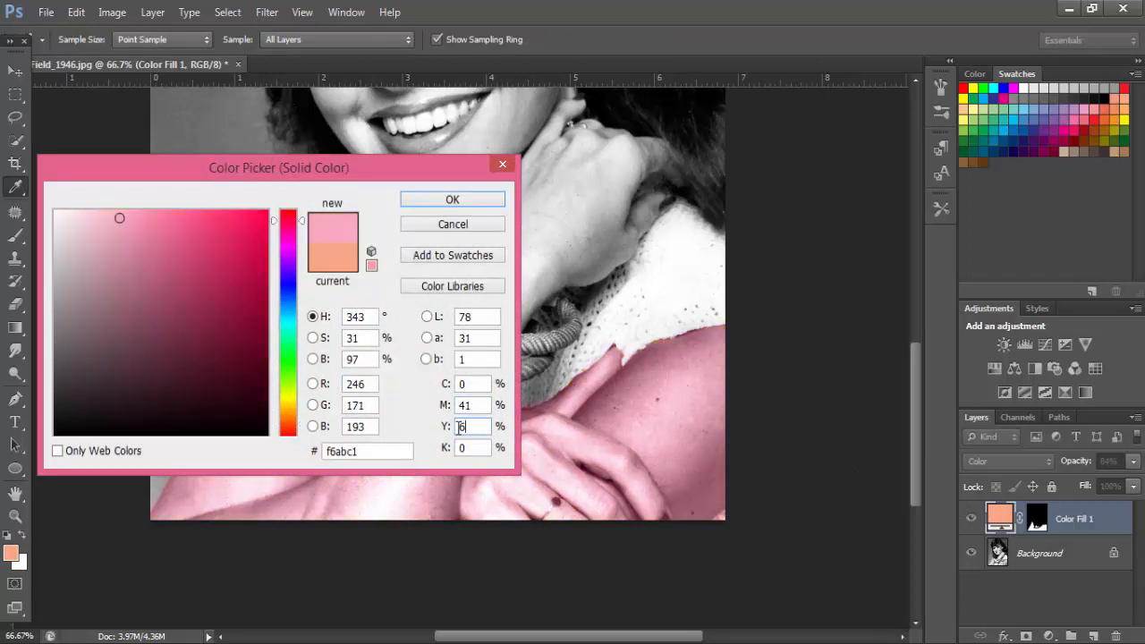
pyautogui.write('1')
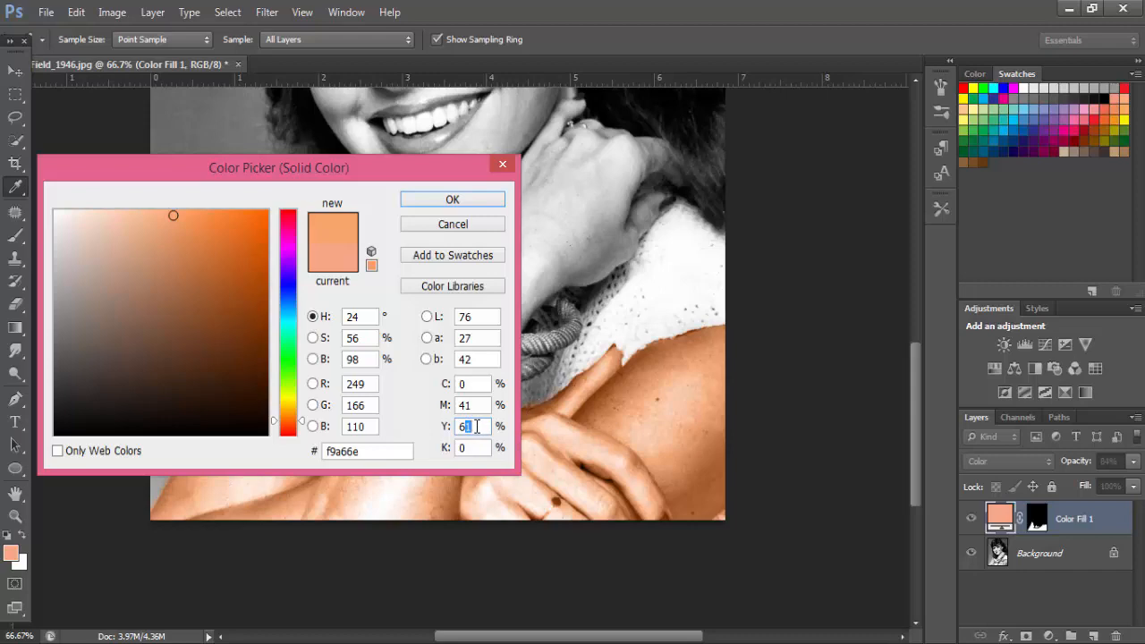
pyautogui.write('65')
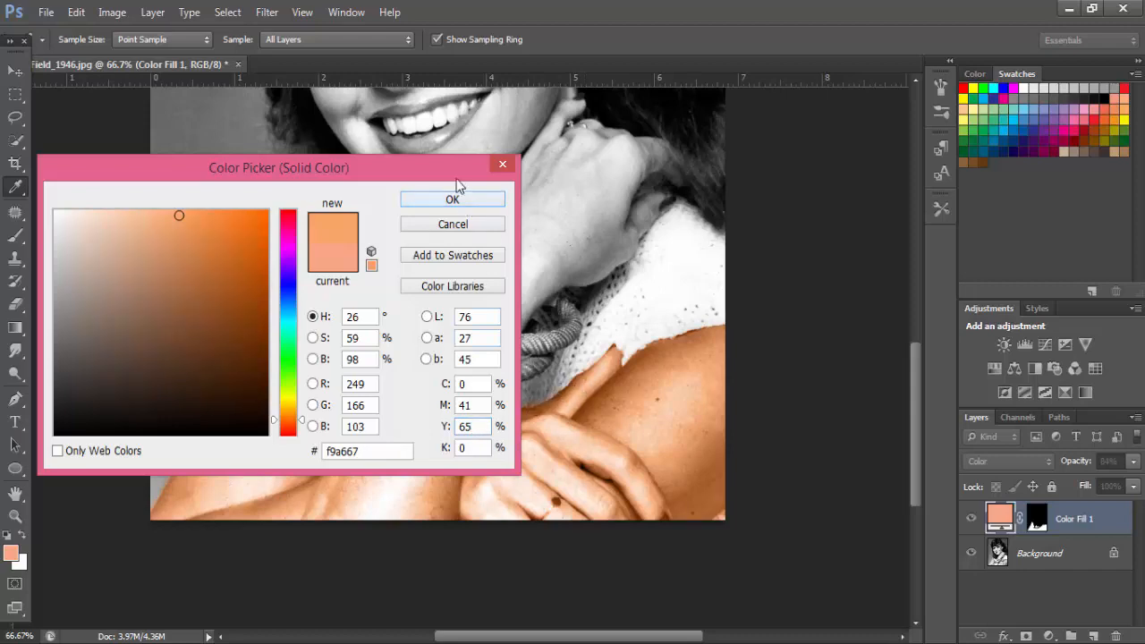
pyautogui.moveTo(461, 168); pyautogui.dragTo(804, 139)
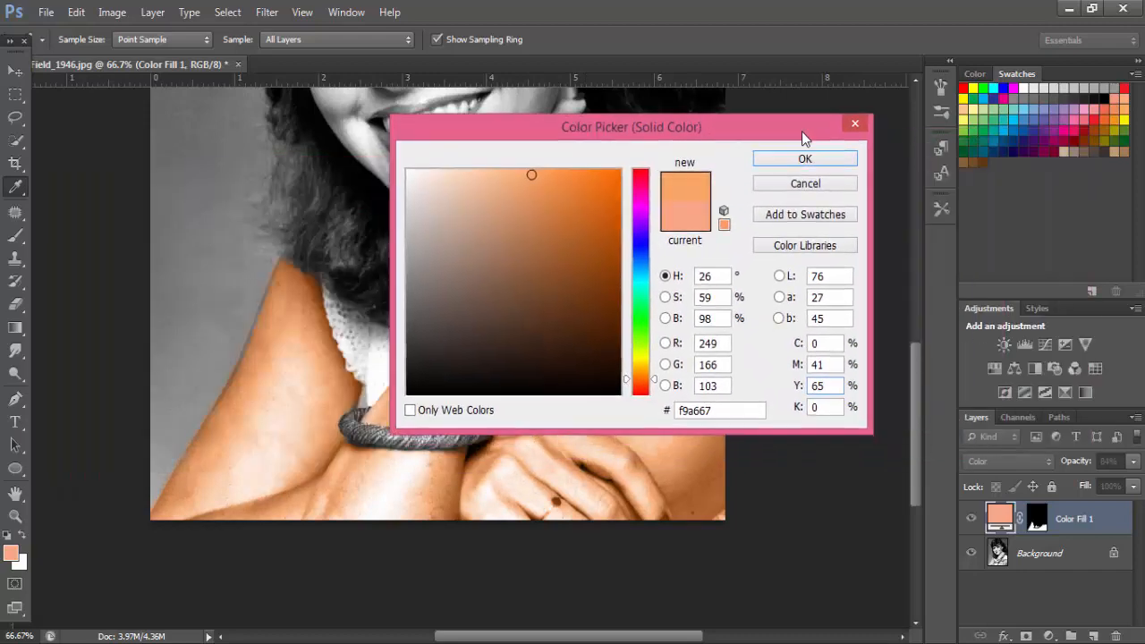
pyautogui.click(839, 342)
pyautogui.click(805, 159)
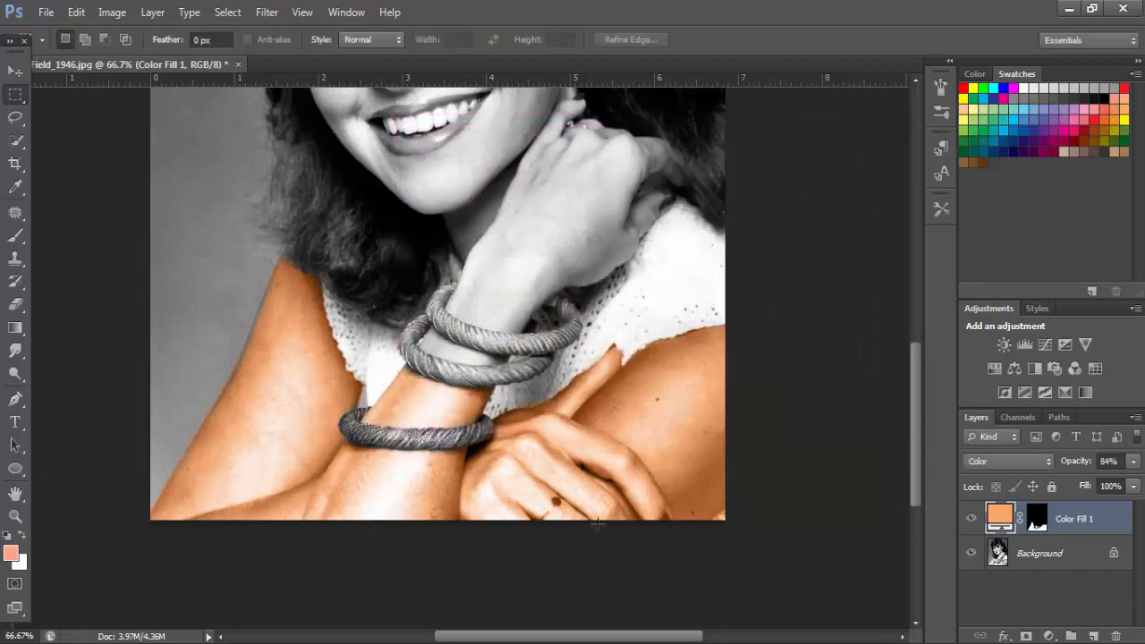
# Step: Trace the patch of skin between the two upper bracelets with the Pen tool on the Background layer
pyautogui.moveTo(521, 362); pyautogui.dragTo(519, 432)
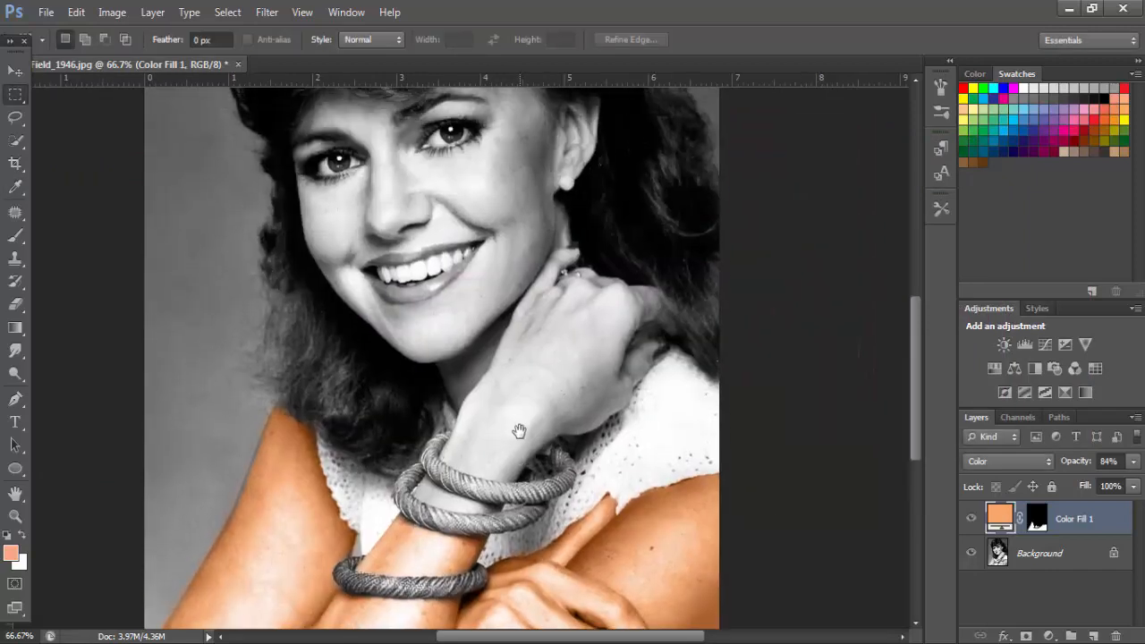
pyautogui.keyDown('ctrl'); pyautogui.click(530, 528); pyautogui.keyUp('ctrl')
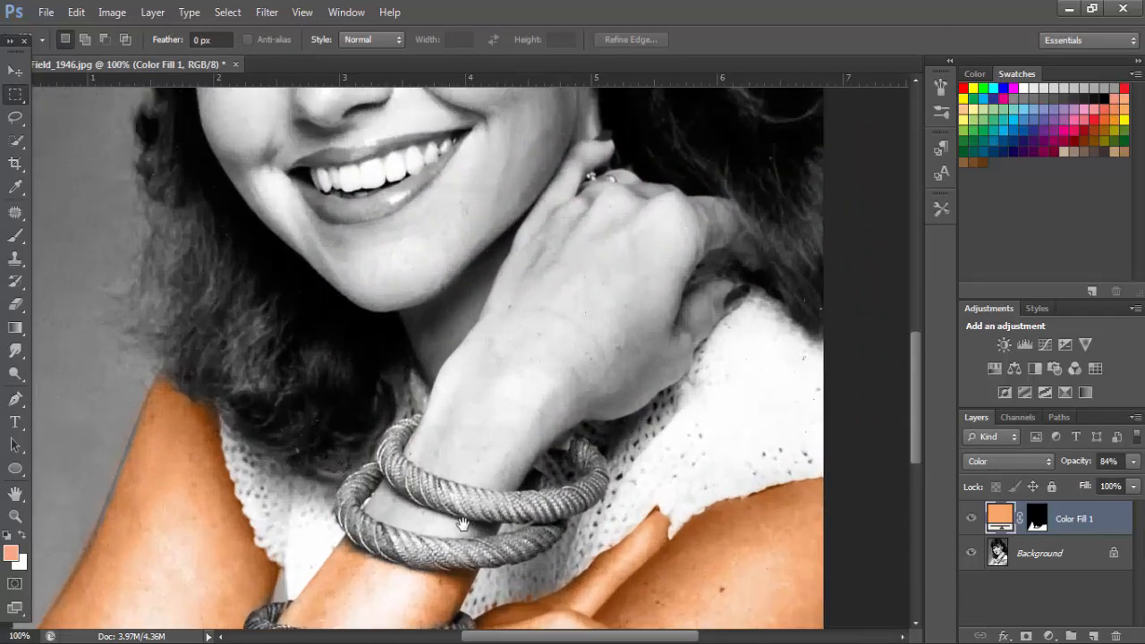
pyautogui.moveTo(470, 526); pyautogui.dragTo(538, 312)
pyautogui.keyDown('ctrl'); pyautogui.click(542, 260); pyautogui.keyUp('ctrl')
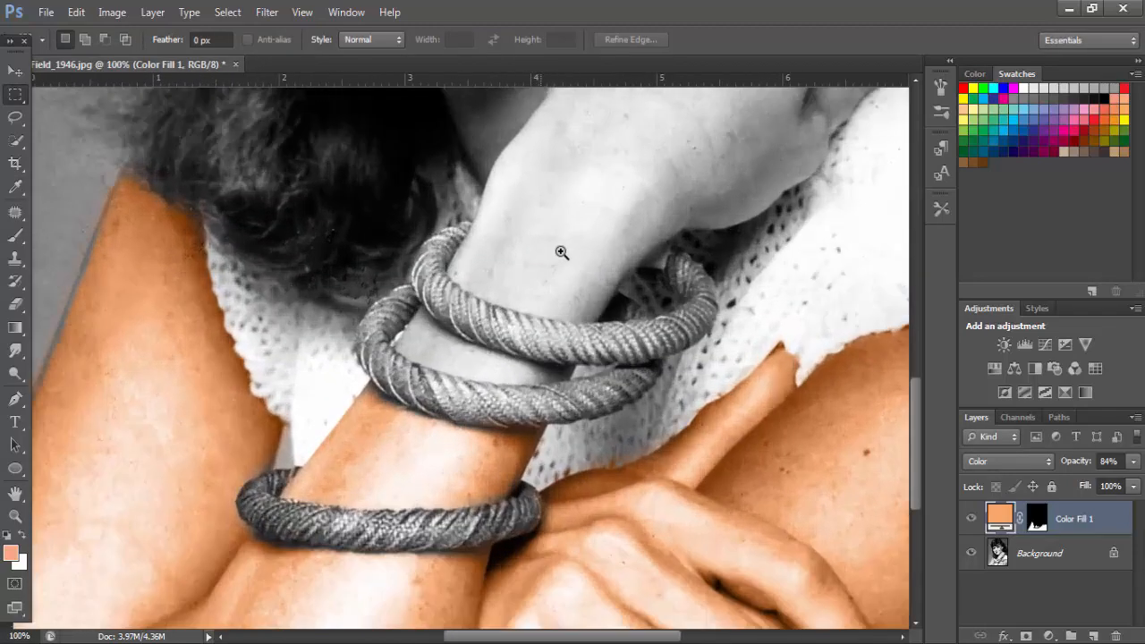
pyautogui.moveTo(553, 261); pyautogui.dragTo(557, 290)
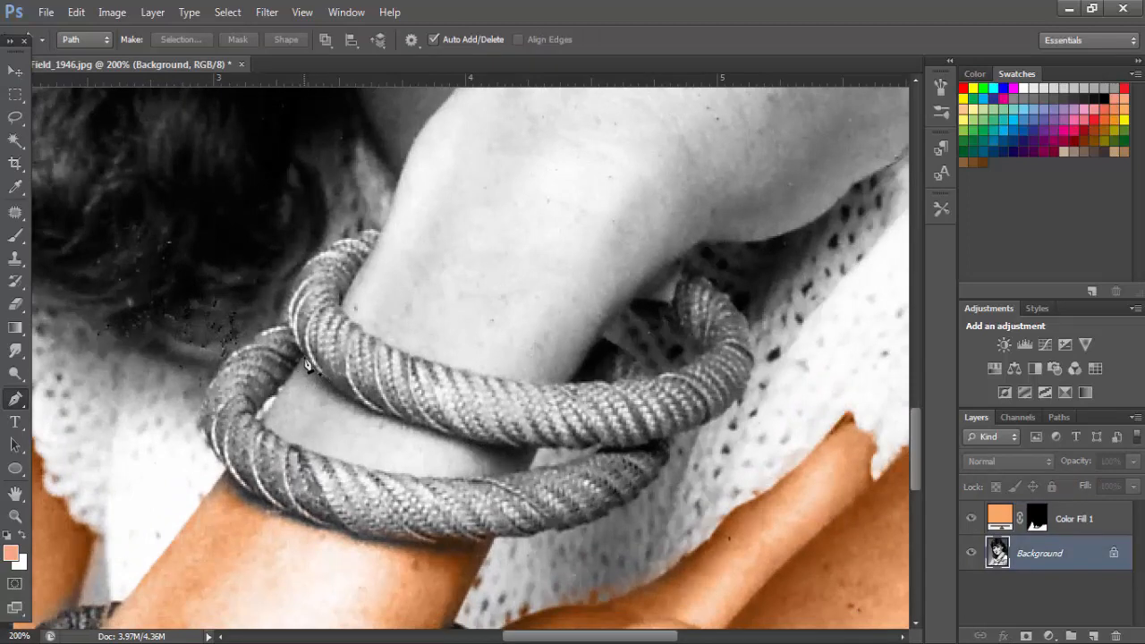
pyautogui.click(306, 362)
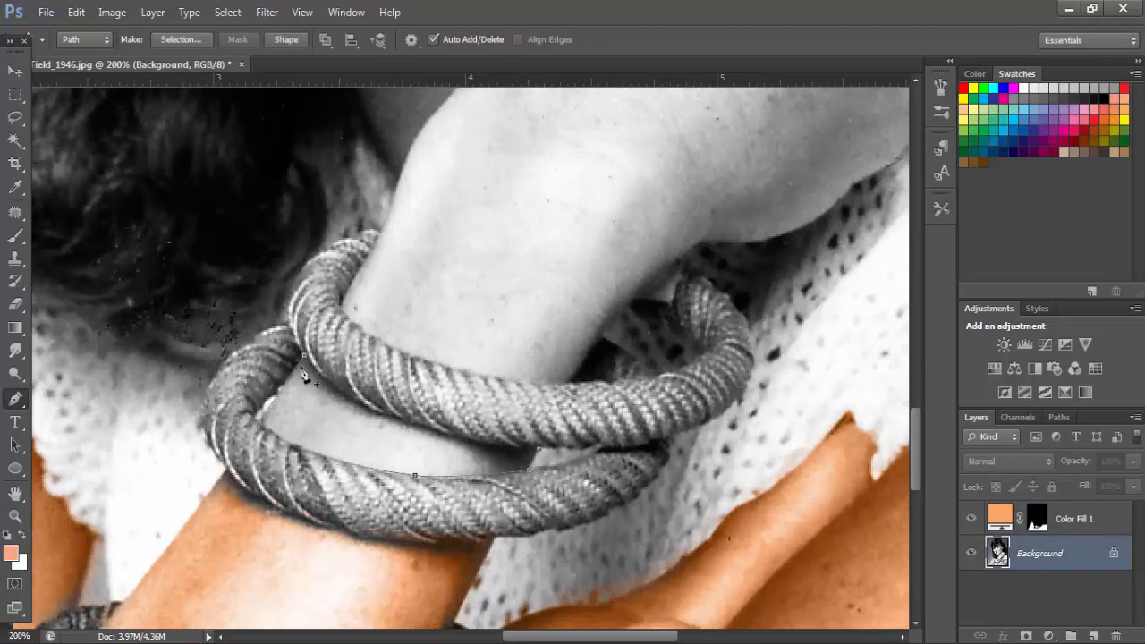
# Step: Trace the raised hand with the Pen tool, from the upper bracelet around the fingers to the underside of the wrist
pyautogui.click(375, 242)
pyautogui.moveTo(374, 246); pyautogui.dragTo(274, 427)
pyautogui.click(282, 454)
pyautogui.click(305, 461)
pyautogui.click(355, 393)
pyautogui.moveTo(329, 559); pyautogui.dragTo(452, 301)
pyautogui.click(362, 338)
# Step: Continue the hand path along the upper bracelet's edge, redo its last two points and close the outline
pyautogui.moveTo(286, 438); pyautogui.dragTo(256, 464)
pyautogui.click(218, 436)
pyautogui.click(136, 411)
pyautogui.click(78, 378)
pyautogui.click(61, 360)
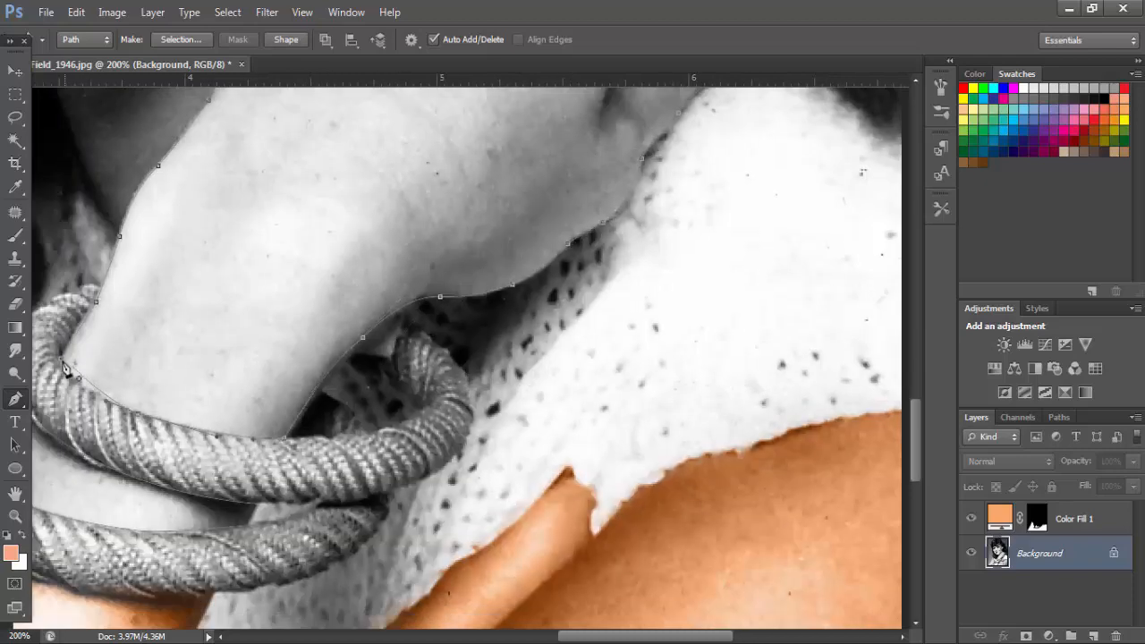
pyautogui.hotkey('ctrl', 'alt', 'z')
pyautogui.hotkey('ctrl', 'alt', 'z')
pyautogui.moveTo(67, 358); pyautogui.dragTo(57, 340)
# Step: Convert the paths around the raised hand and the skin between the bracelets into a selection
pyautogui.hotkey('ctrl', '-')
pyautogui.hotkey('ctrl', '-')
pyautogui.hotkey('ctrl', '-')
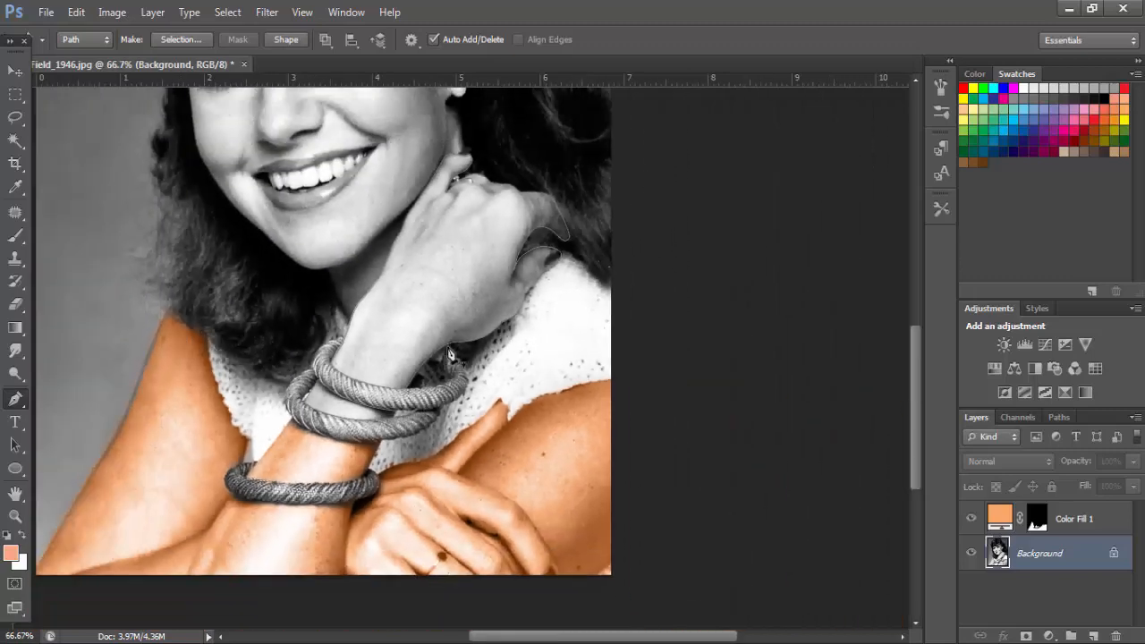
pyautogui.moveTo(481, 290); pyautogui.dragTo(515, 440)
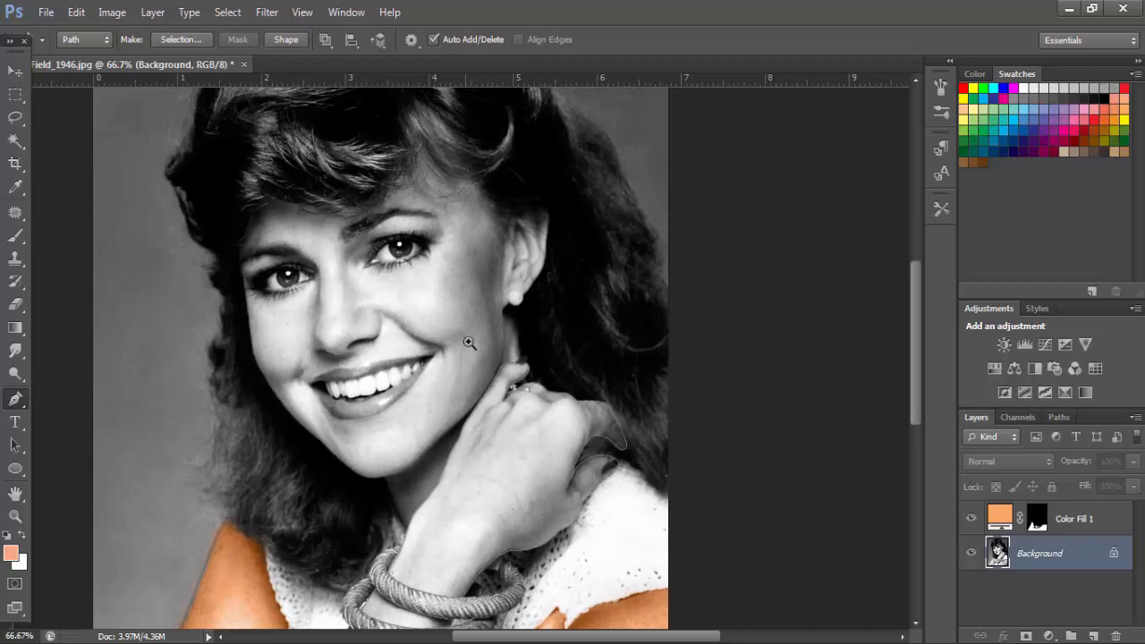
pyautogui.moveTo(700, 457); pyautogui.dragTo(608, 380)
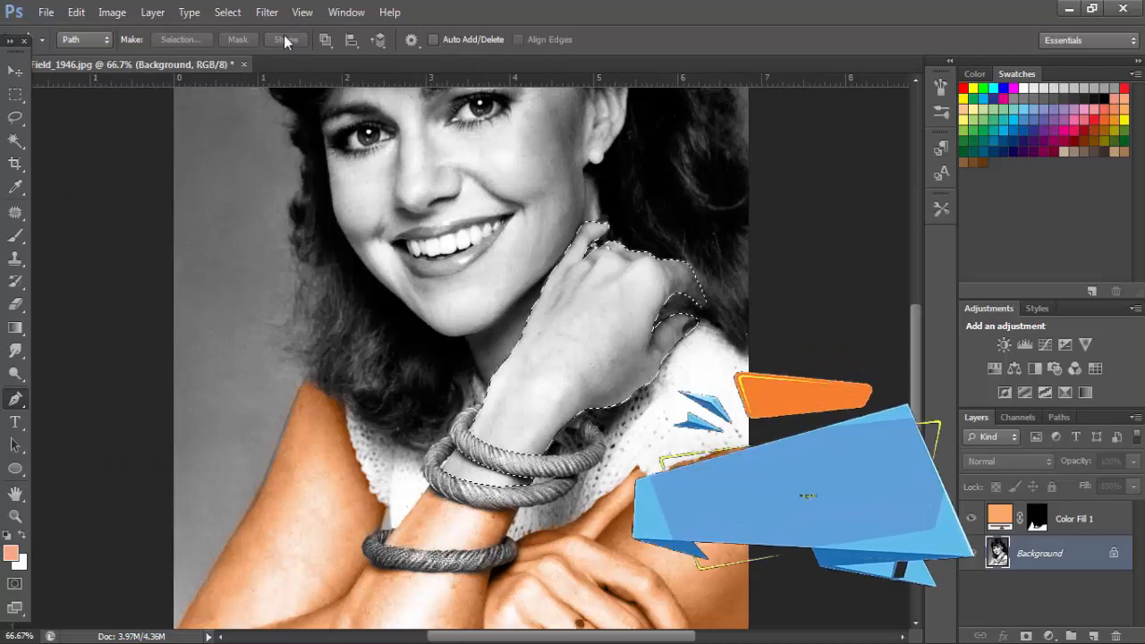
# Step: Feather the selection of the raised hand and the skin between the bracelets by 5 pixels
pyautogui.click(266, 12)
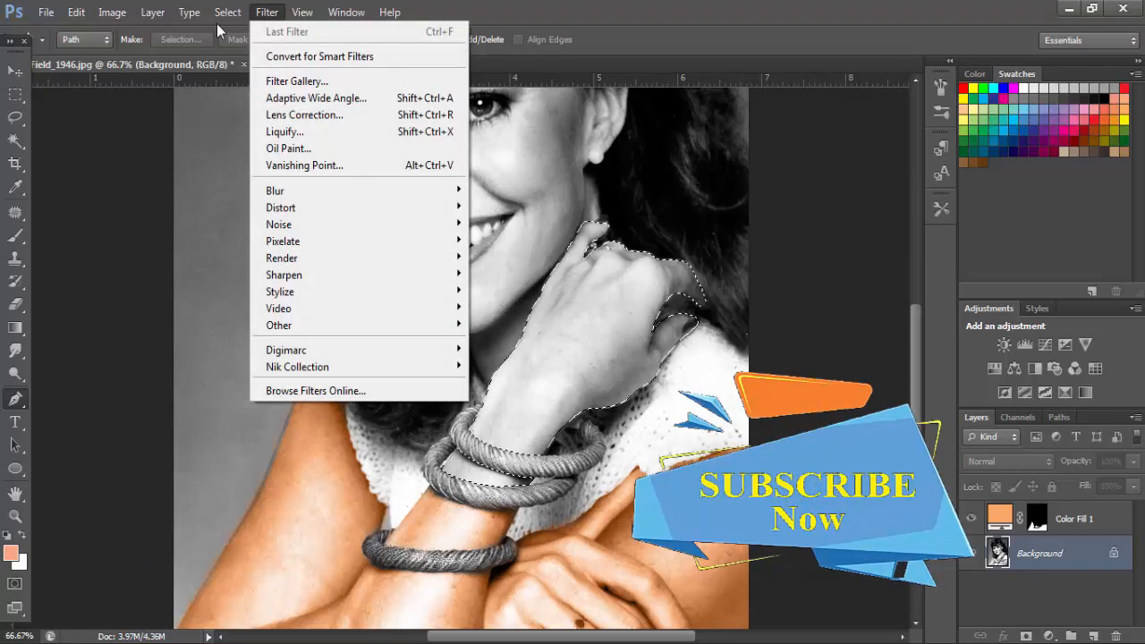
pyautogui.moveTo(227, 11)
pyautogui.moveTo(256, 207)
pyautogui.click(460, 272)
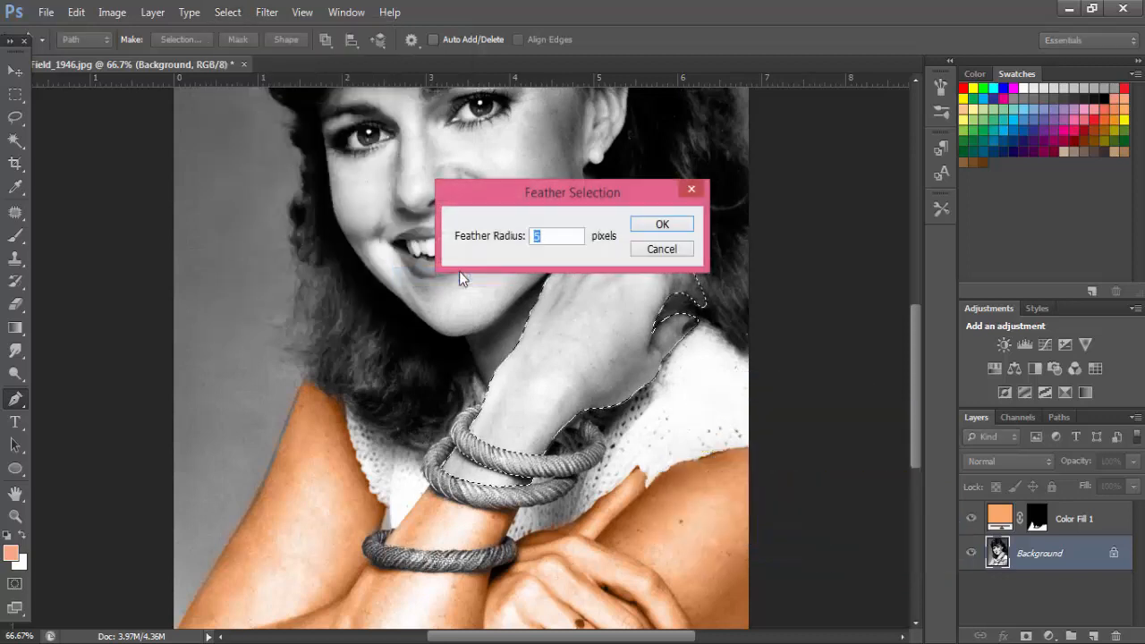
pyautogui.press('Return')
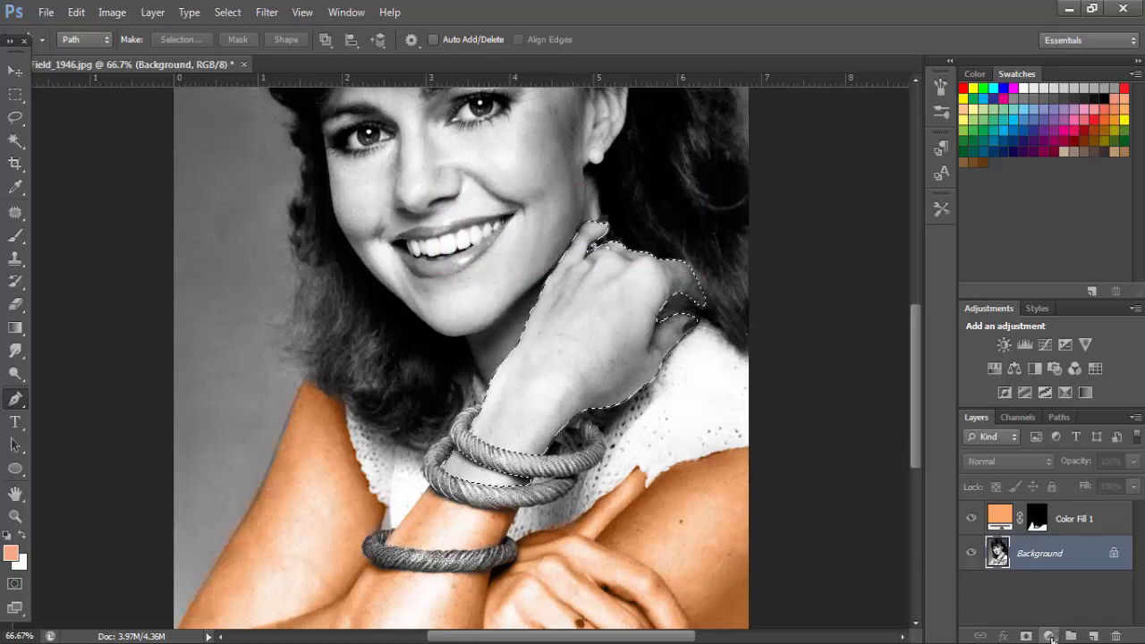
# Step: Tint the selected hand and skin with a Solid Color fill layer in faa785, blended in Color mode
pyautogui.click(1049, 636)
pyautogui.click(1036, 253)
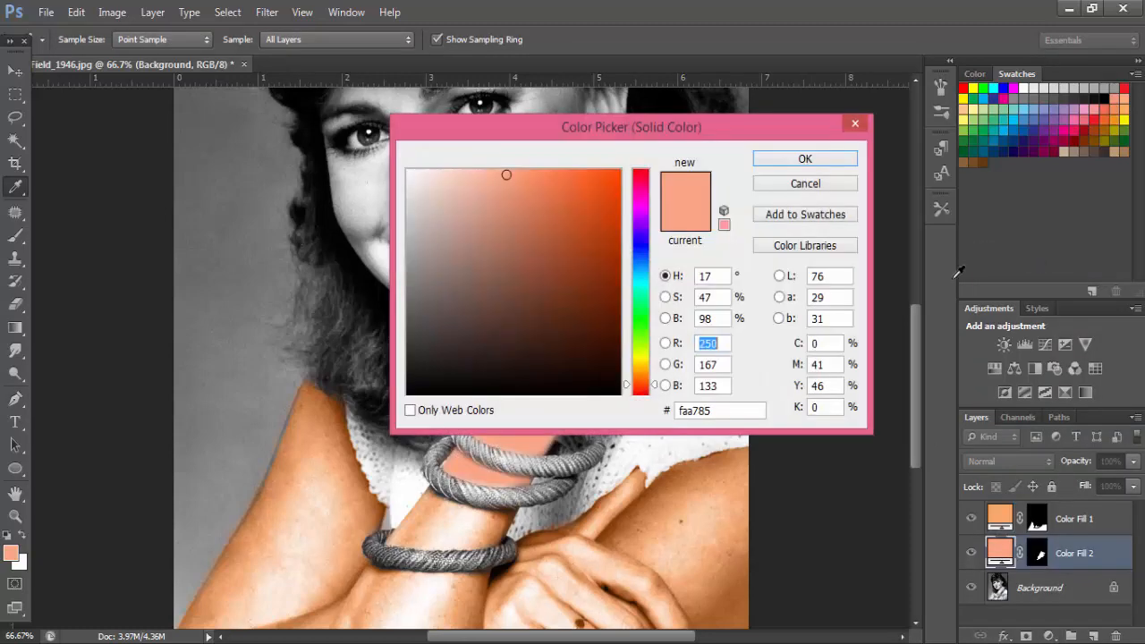
pyautogui.click(805, 159)
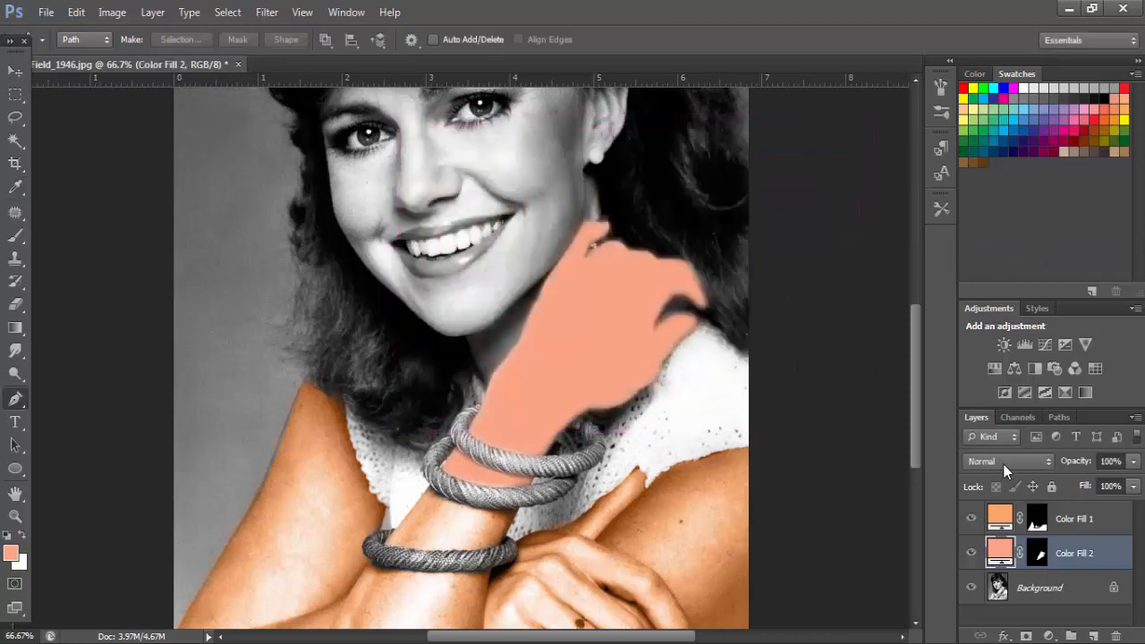
pyautogui.click(1006, 458)
pyautogui.click(1002, 444)
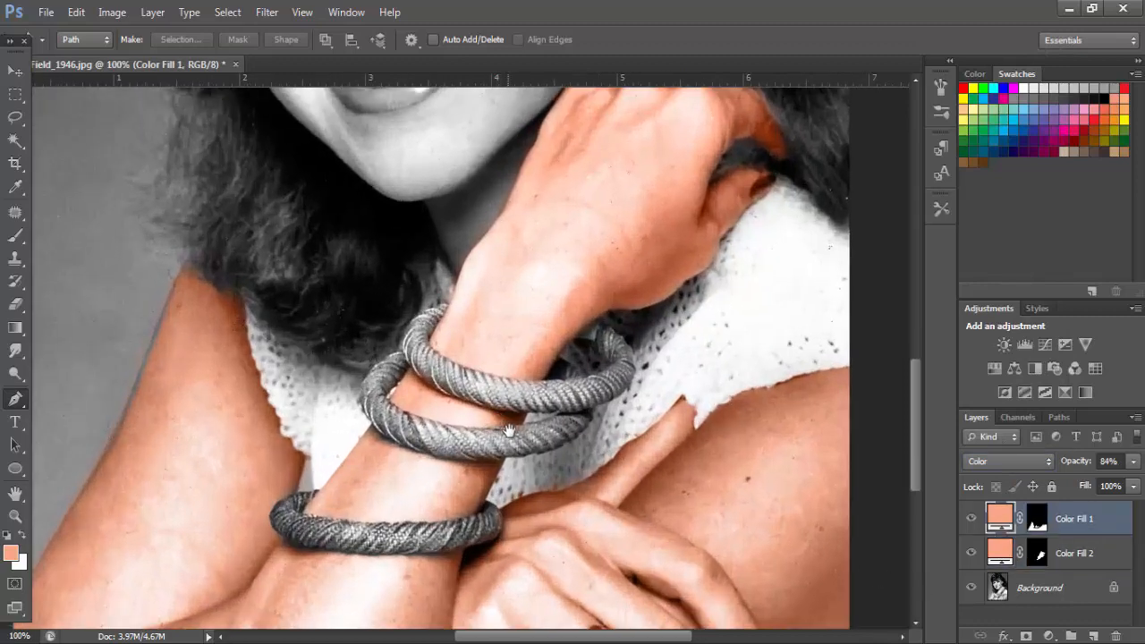
# Step: Trace the small part of the blouse between the upper arm, the hair and the bracelets with the Pen tool
pyautogui.moveTo(508, 432); pyautogui.dragTo(525, 416)
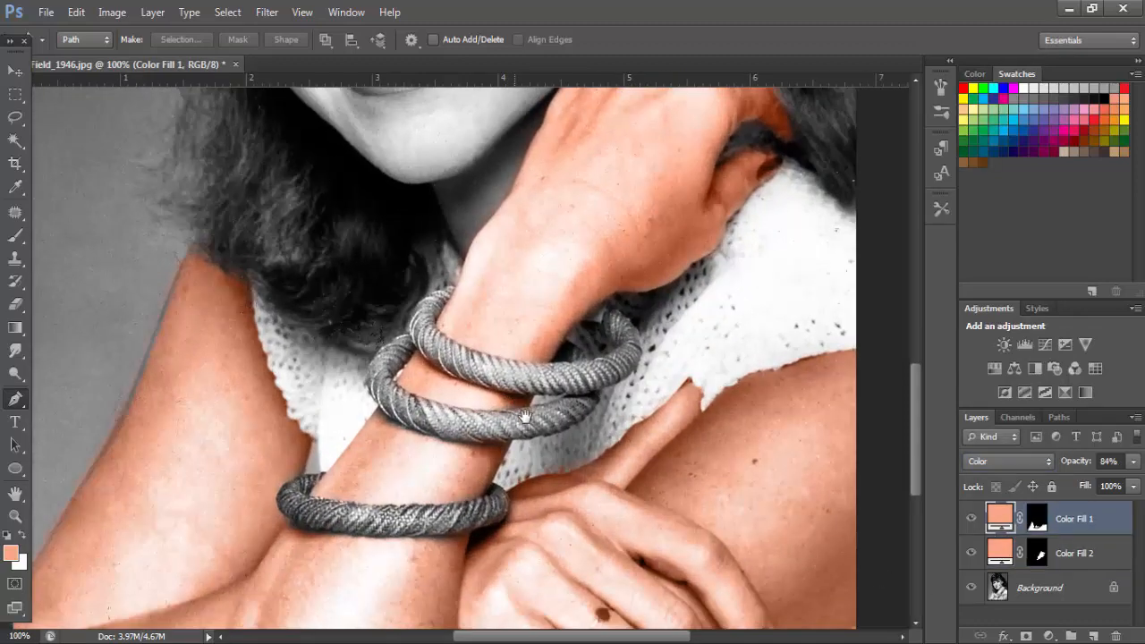
pyautogui.hotkey('ctrl', '+')
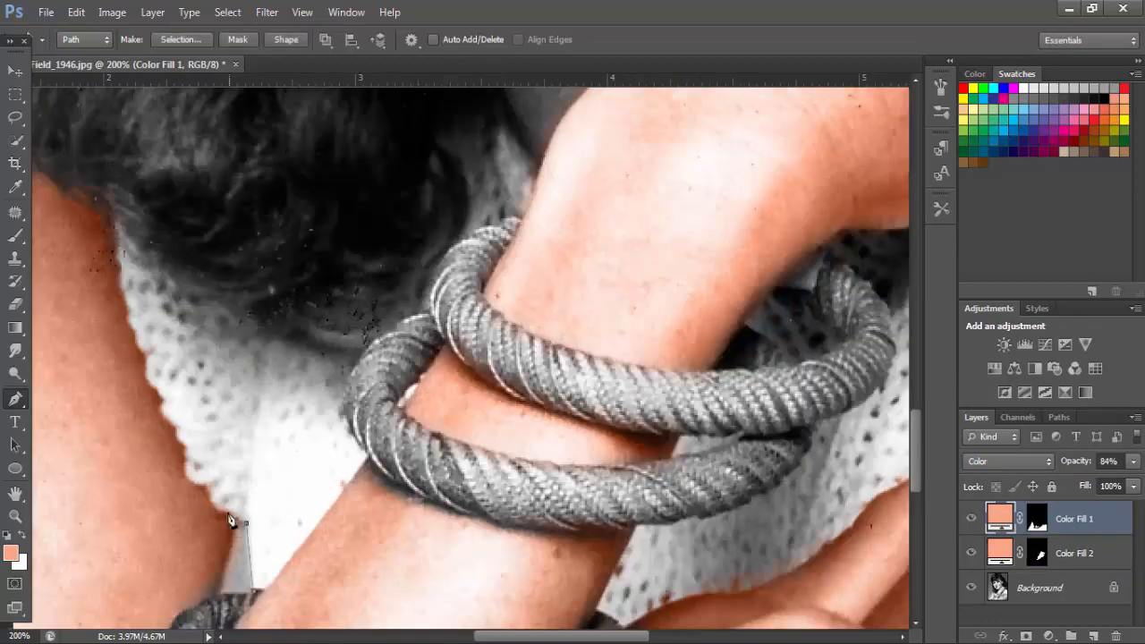
pyautogui.click(210, 493)
pyautogui.click(151, 386)
pyautogui.click(117, 215)
pyautogui.click(265, 330)
pyautogui.click(355, 363)
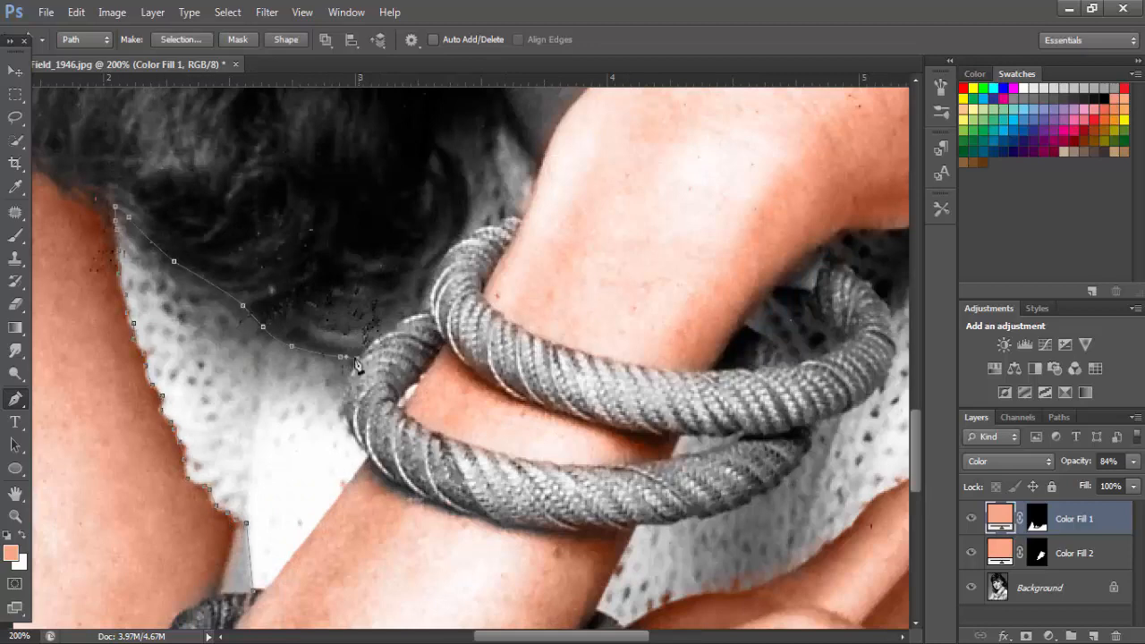
pyautogui.click(340, 418)
pyautogui.click(261, 588)
# Step: Start a path around the large blouse area, following the outer edges of the two upper bracelets
pyautogui.moveTo(408, 401); pyautogui.dragTo(175, 335)
pyautogui.moveTo(442, 409); pyautogui.dragTo(256, 433)
pyautogui.click(332, 396)
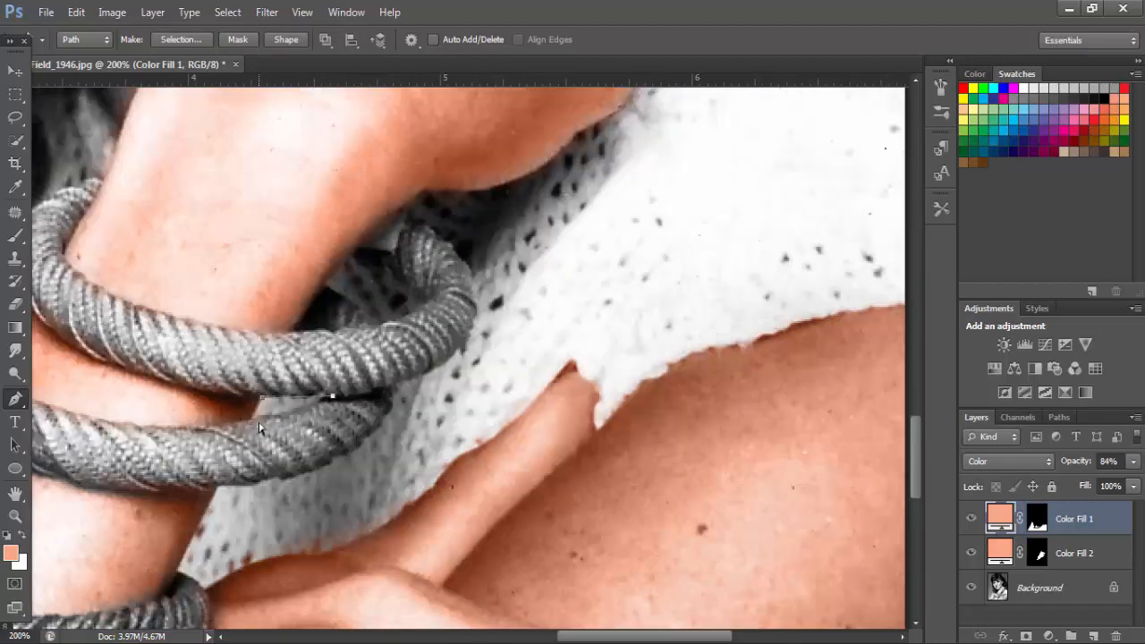
pyautogui.moveTo(314, 378); pyautogui.dragTo(322, 310)
pyautogui.click(404, 323)
pyautogui.moveTo(467, 188); pyautogui.dragTo(442, 160)
pyautogui.moveTo(492, 236); pyautogui.dragTo(474, 335)
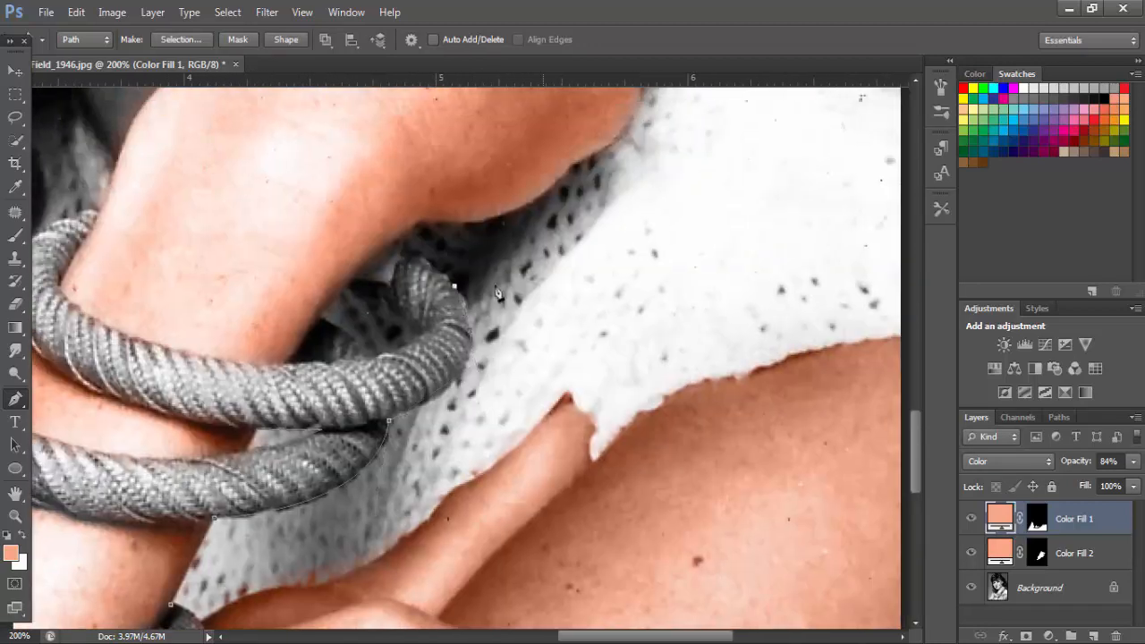
pyautogui.moveTo(497, 288); pyautogui.dragTo(457, 474)
# Step: Continue the blouse path under the raised hand, over the shoulder and down the edge of the photo
pyautogui.click(367, 447)
pyautogui.click(341, 438)
pyautogui.click(373, 412)
pyautogui.click(458, 403)
pyautogui.click(531, 353)
pyautogui.moveTo(775, 172); pyautogui.dragTo(652, 169)
pyautogui.click(739, 525)
pyautogui.moveTo(695, 535); pyautogui.dragTo(788, 371)
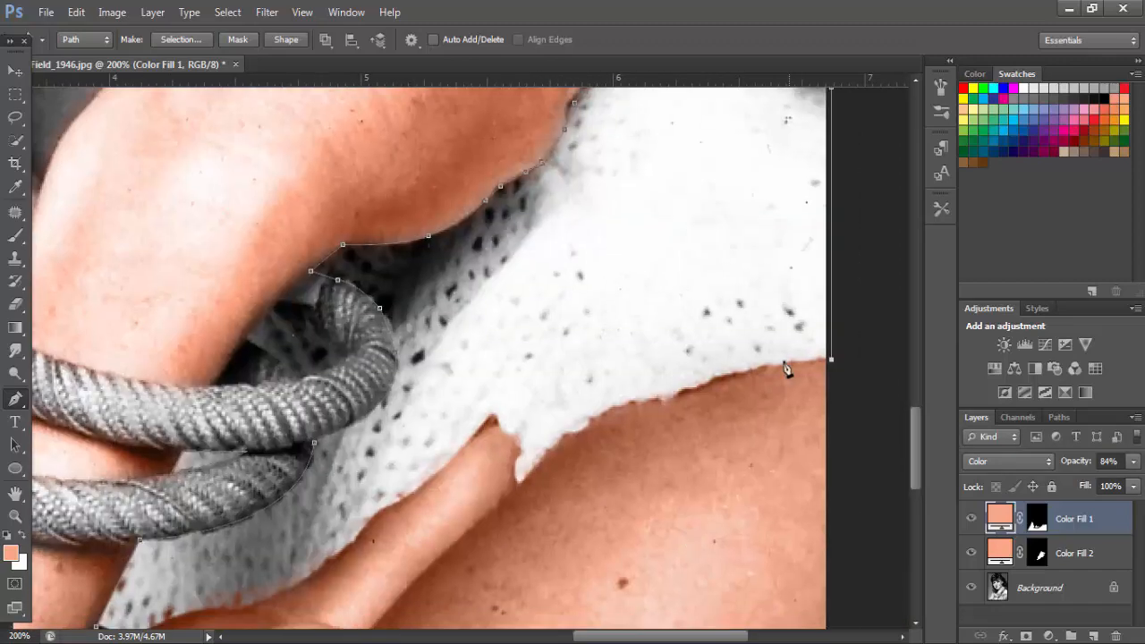
# Step: Complete the blouse path along the sleeve hem, the raised finger and the resting hand, closing it by the bracelets
pyautogui.click(516, 478)
pyautogui.click(516, 460)
pyautogui.click(490, 420)
pyautogui.click(454, 454)
pyautogui.click(418, 487)
pyautogui.moveTo(383, 511); pyautogui.dragTo(567, 465)
pyautogui.click(475, 539)
pyautogui.click(424, 562)
pyautogui.moveTo(364, 570); pyautogui.dragTo(334, 583)
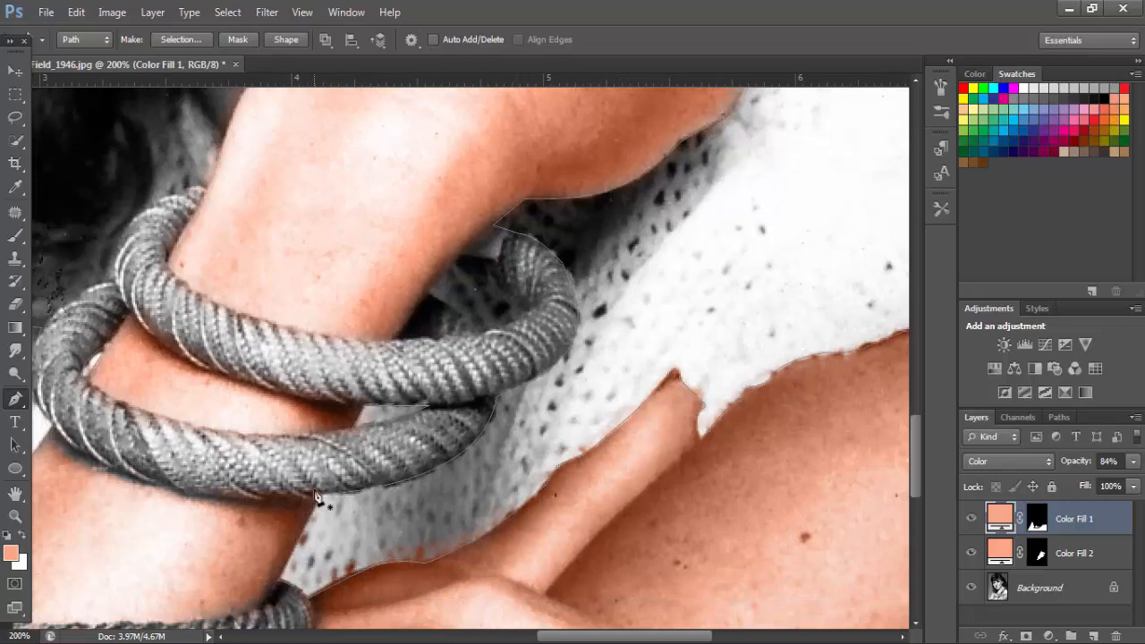
# Step: Convert the two blouse paths into a selection and feather its edges
pyautogui.hotkey('ctrl', '-')
pyautogui.hotkey('ctrl', '-')
pyautogui.hotkey('ctrl', '-')
pyautogui.hotkey('ctrl', 'Return')
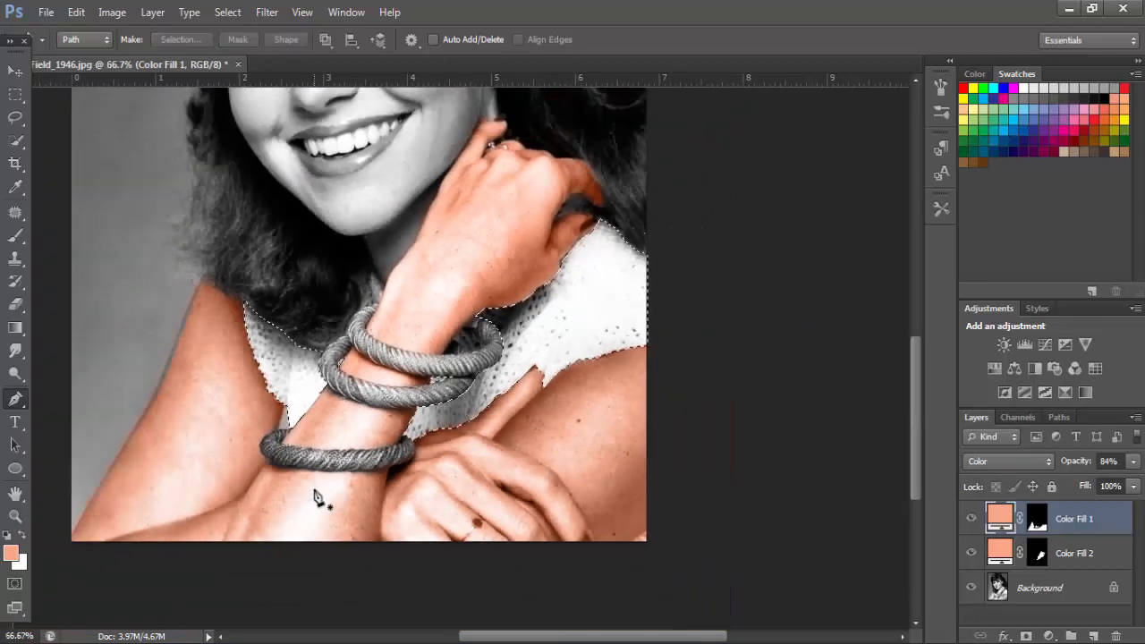
pyautogui.click(227, 12)
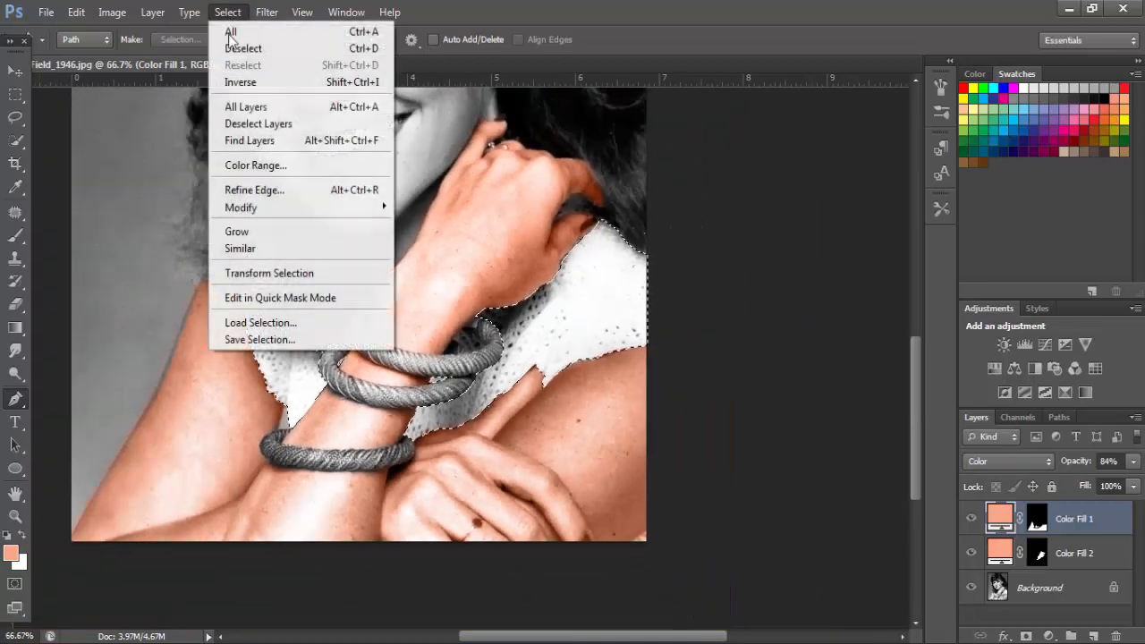
pyautogui.moveTo(287, 213)
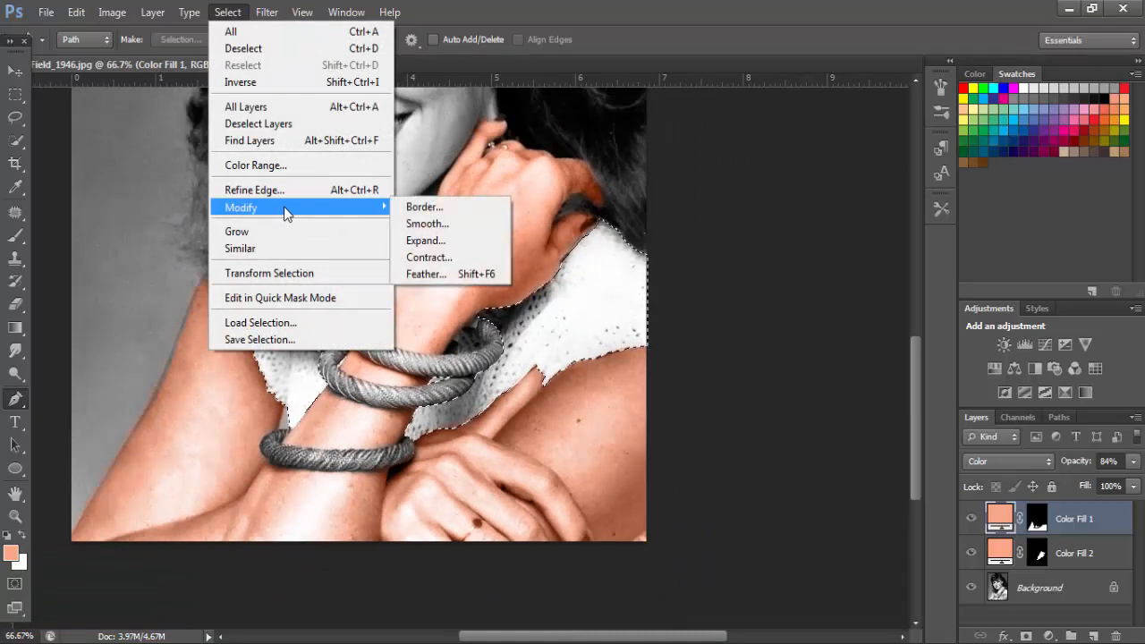
pyautogui.click(429, 279)
pyautogui.press('Return')
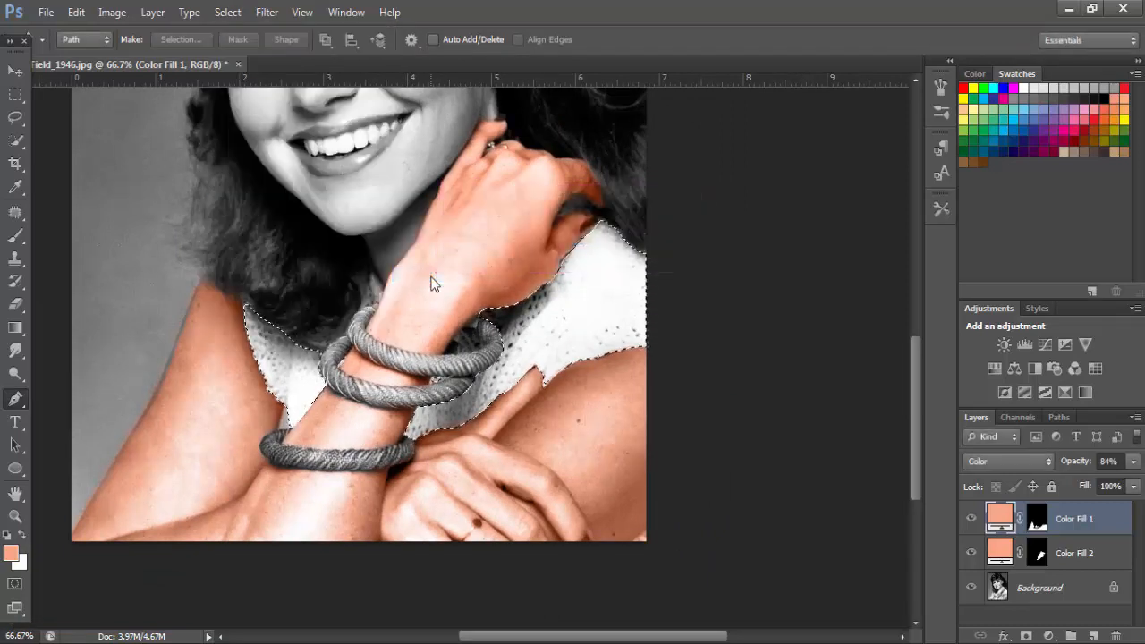
# Step: Add a Solid Color fill layer directly above the Background for the blouse, in blue 00aeff with Multiply blending
pyautogui.click(1050, 636)
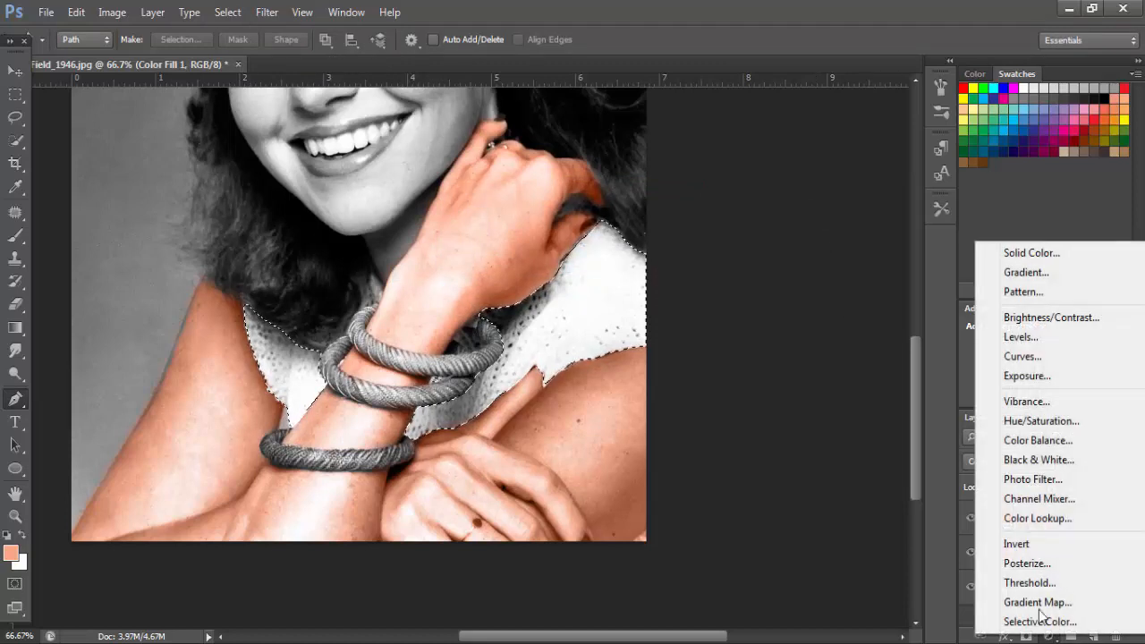
pyautogui.click(922, 553)
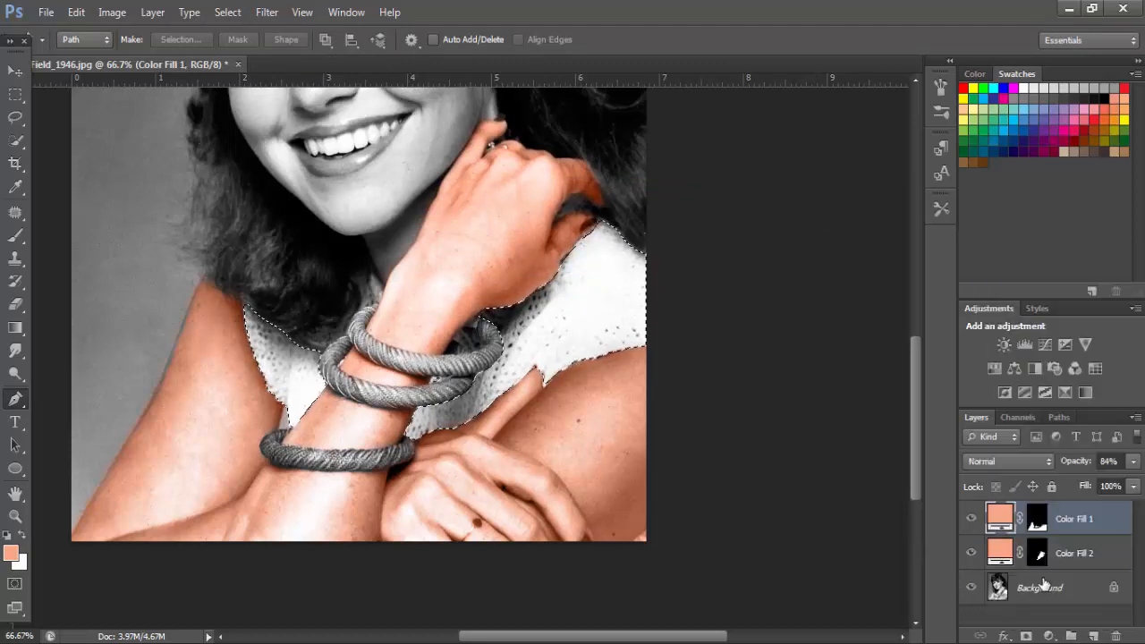
pyautogui.click(1042, 586)
pyautogui.click(1050, 636)
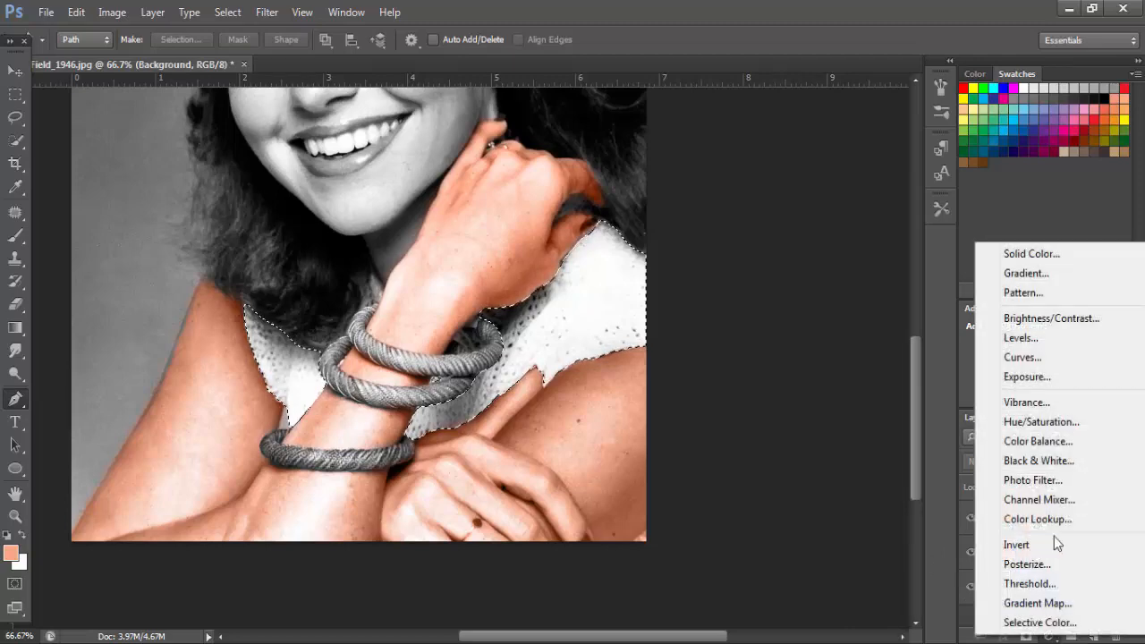
pyautogui.click(1020, 251)
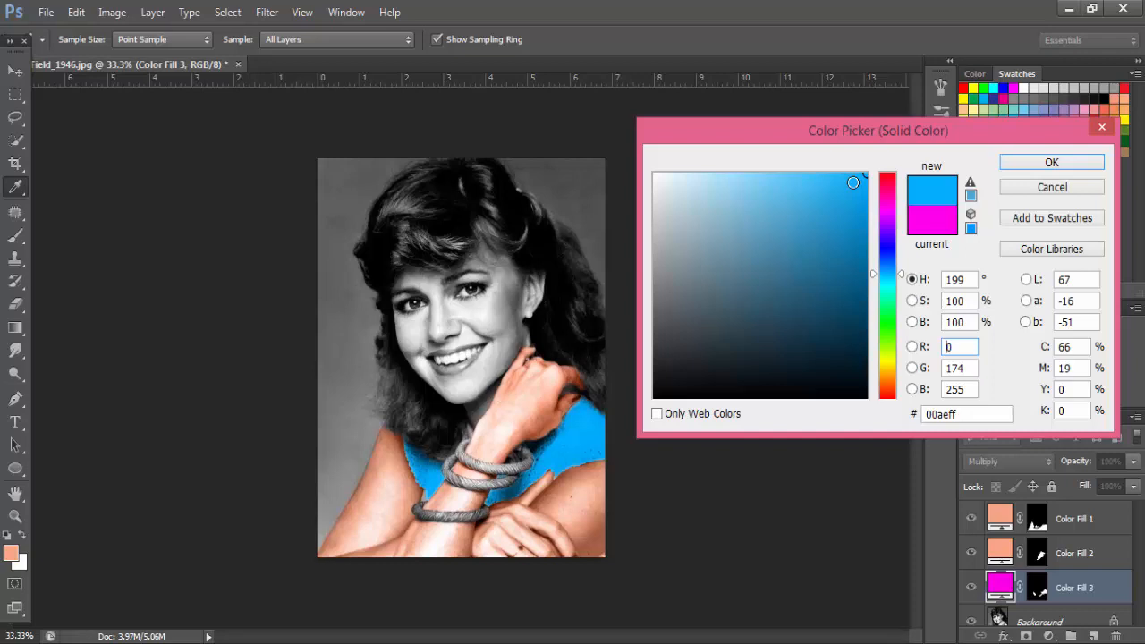
pyautogui.moveTo(876, 127); pyautogui.dragTo(611, 153)
pyautogui.click(786, 183)
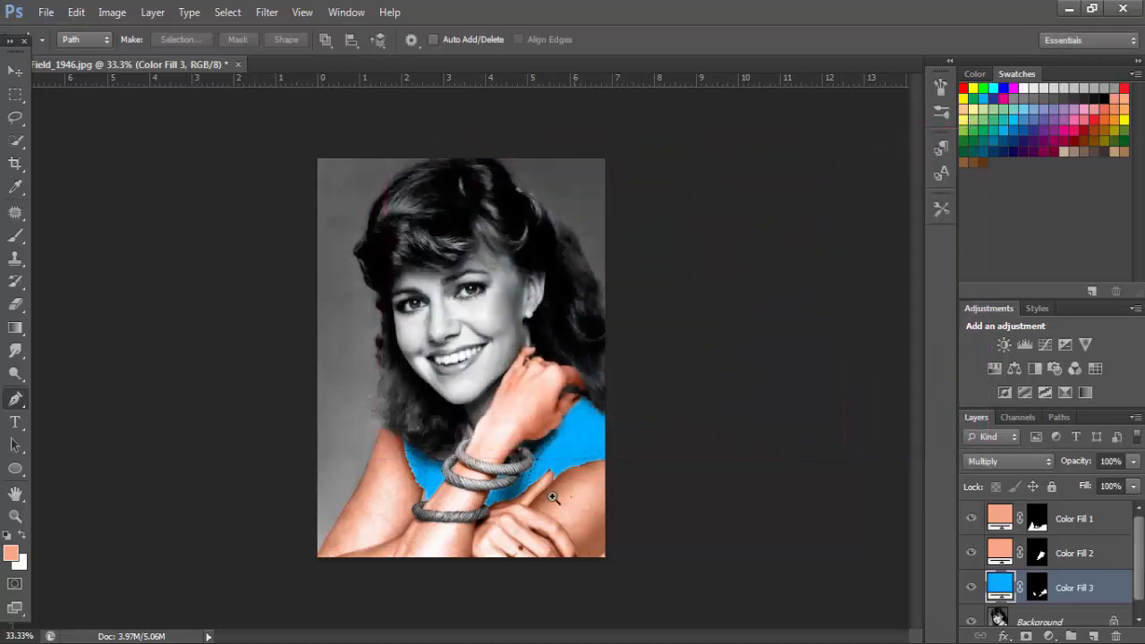
# Step: Trace the lowest bracelet with the Pen tool around its outer and inner edges and close the path
pyautogui.click(561, 438)
pyautogui.click(561, 438)
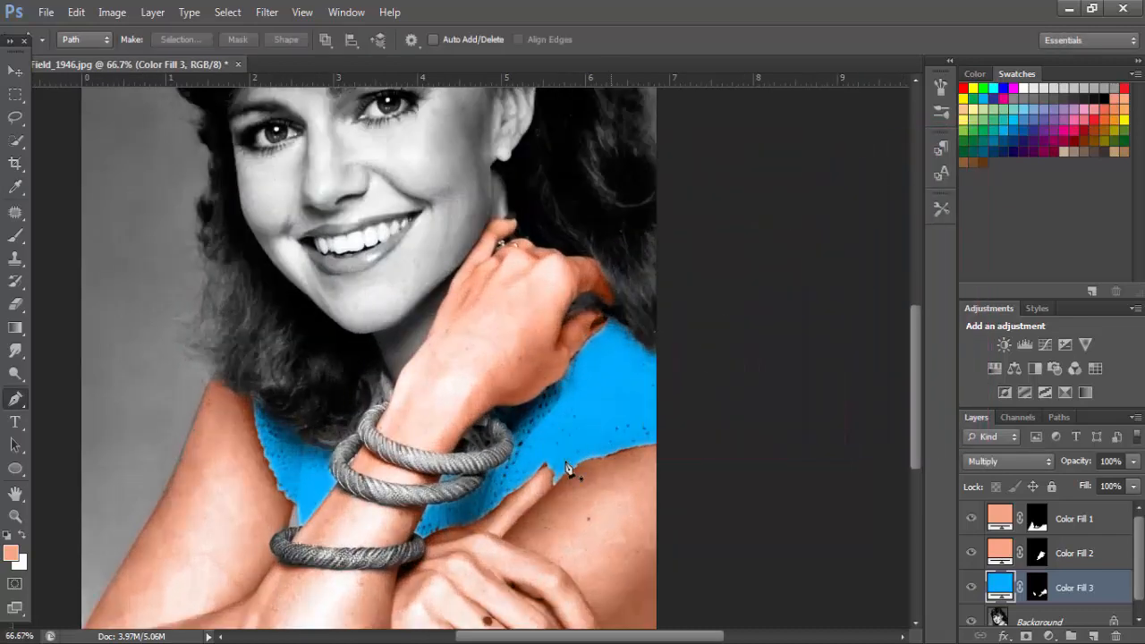
pyautogui.keyDown('ctrl'); pyautogui.click(496, 462); pyautogui.keyUp('ctrl')
pyautogui.keyDown('ctrl'); pyautogui.click(487, 396); pyautogui.keyUp('ctrl')
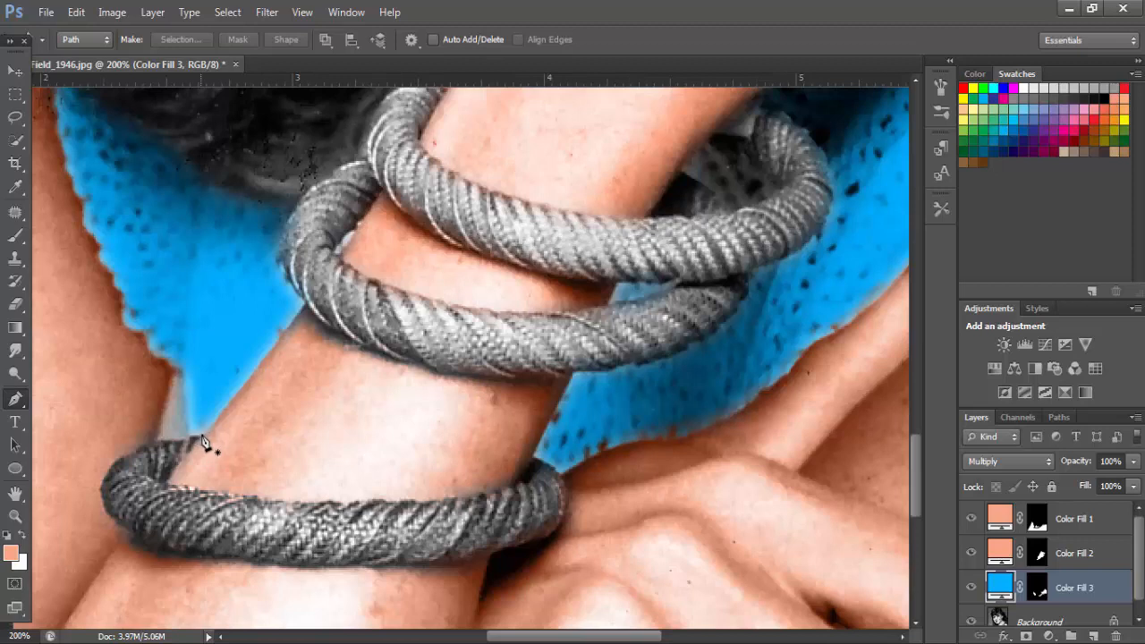
pyautogui.click(202, 439)
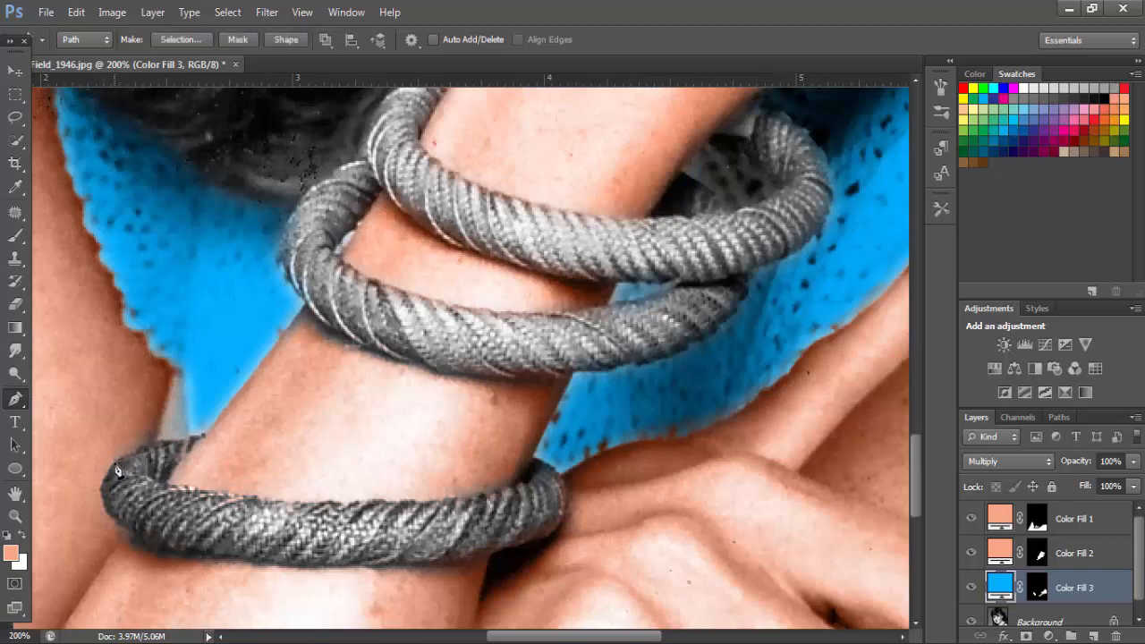
pyautogui.moveTo(115, 464); pyautogui.dragTo(103, 485)
pyautogui.moveTo(205, 558); pyautogui.dragTo(234, 562)
pyautogui.click(268, 564)
pyautogui.click(332, 569)
pyautogui.click(432, 565)
pyautogui.click(547, 537)
pyautogui.click(565, 487)
pyautogui.click(530, 454)
pyautogui.click(509, 486)
pyautogui.click(178, 468)
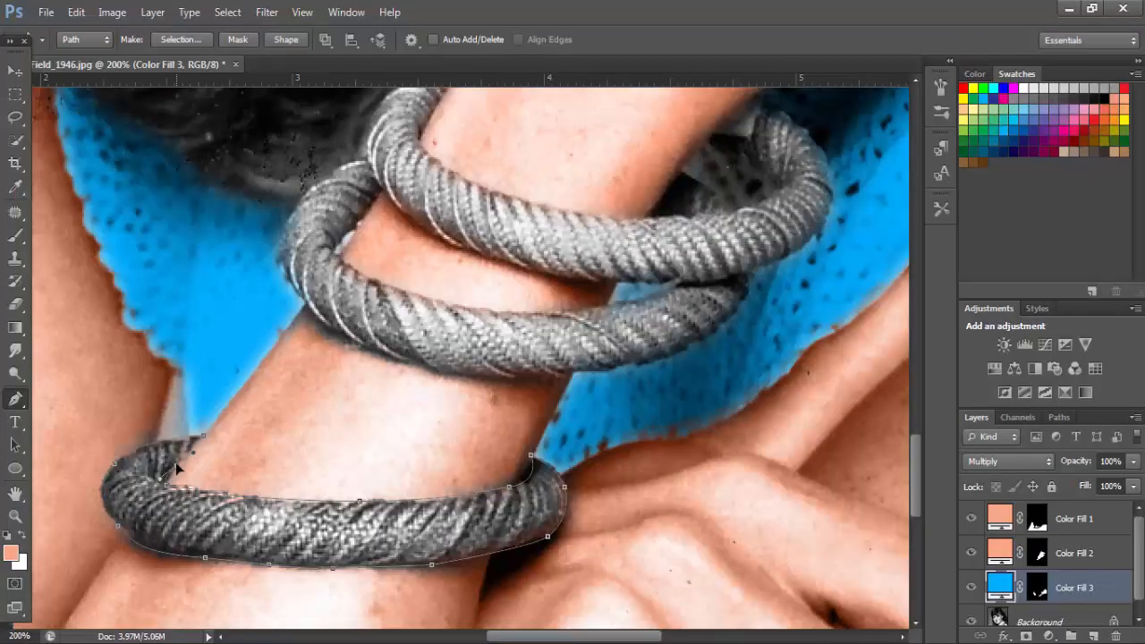
pyautogui.click(203, 436)
# Step: Start a path around the two upper bracelets, following their outer edge from the wrist down and around the lower one
pyautogui.moveTo(552, 332); pyautogui.dragTo(483, 436)
pyautogui.click(393, 172)
pyautogui.moveTo(307, 219); pyautogui.dragTo(297, 259)
pyautogui.moveTo(218, 332); pyautogui.dragTo(201, 384)
pyautogui.moveTo(257, 436); pyautogui.dragTo(313, 491)
pyautogui.moveTo(438, 482); pyautogui.dragTo(501, 480)
pyautogui.moveTo(680, 402); pyautogui.dragTo(680, 377)
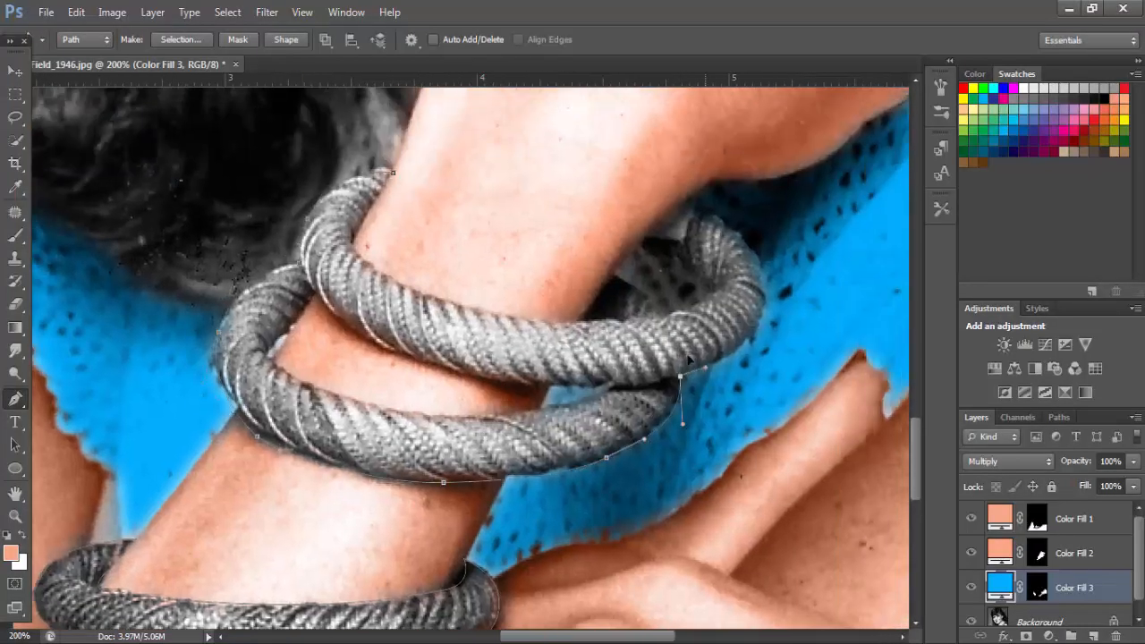
# Step: Carry the path around the far end of the topmost bracelet and back along its inner edge to close it
pyautogui.click(684, 204)
pyautogui.click(652, 233)
pyautogui.moveTo(711, 268); pyautogui.dragTo(719, 290)
pyautogui.moveTo(383, 274); pyautogui.dragTo(326, 247)
pyautogui.click(393, 172)
# Step: Trace the gap between the two upper bracelets as a separate path and adjust the outline beside the hair
pyautogui.click(315, 291)
pyautogui.click(275, 341)
pyautogui.moveTo(405, 414); pyautogui.dragTo(472, 418)
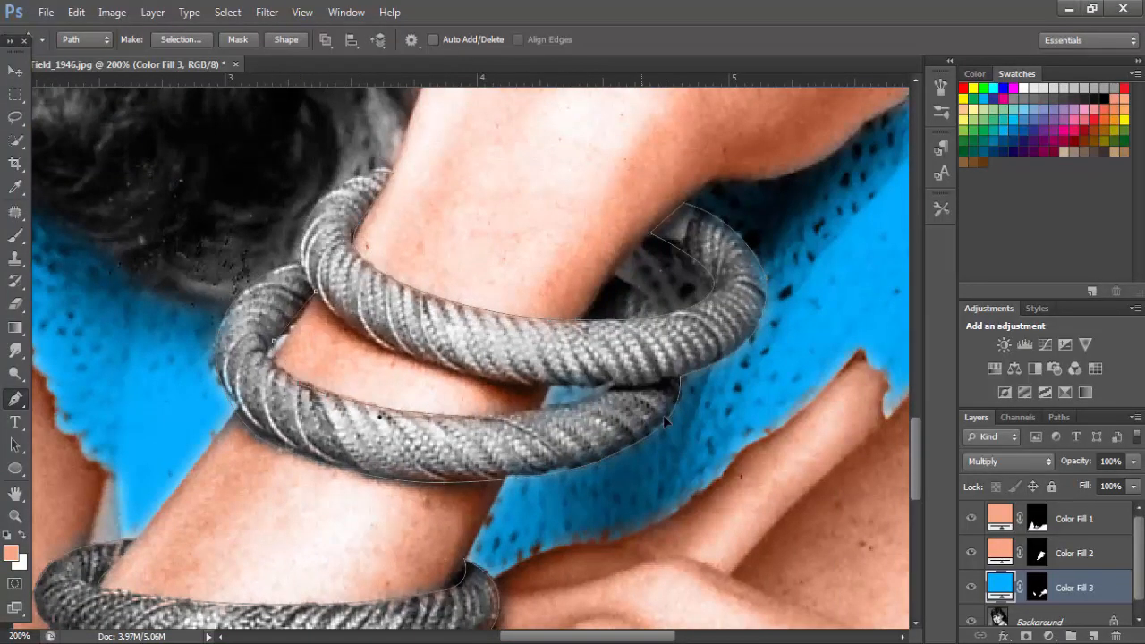
pyautogui.moveTo(612, 386); pyautogui.dragTo(653, 383)
pyautogui.moveTo(490, 381); pyautogui.dragTo(428, 365)
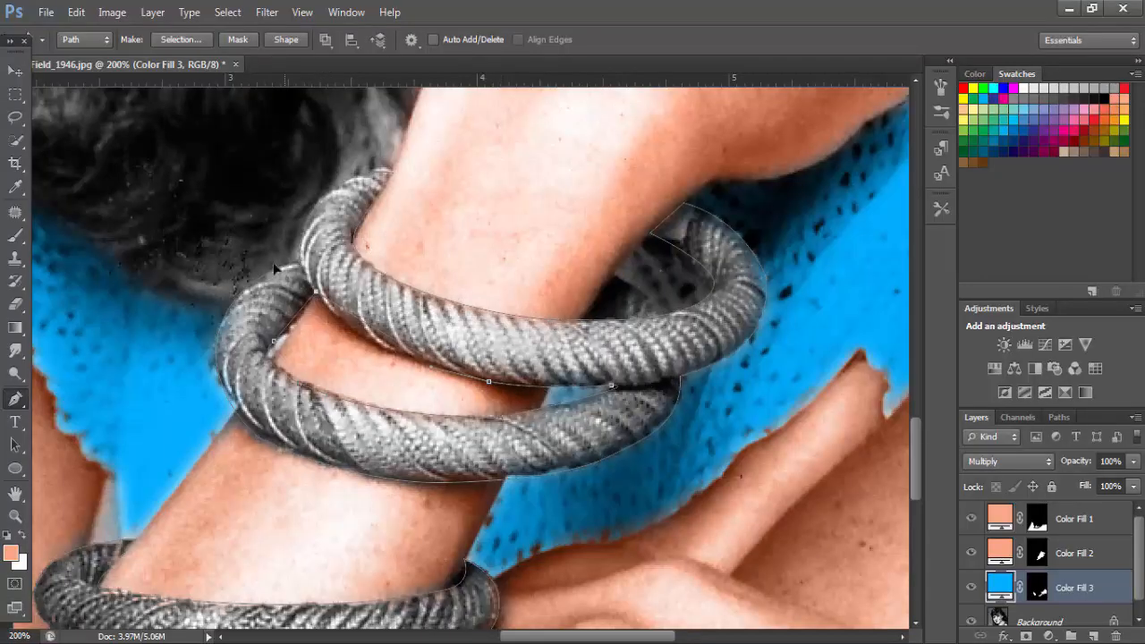
pyautogui.moveTo(274, 264); pyautogui.dragTo(279, 234)
# Step: Convert all the bracelet paths into a new anti-aliased selection with a feather radius of 5 pixels
pyautogui.scroll(-2, 400, 302)
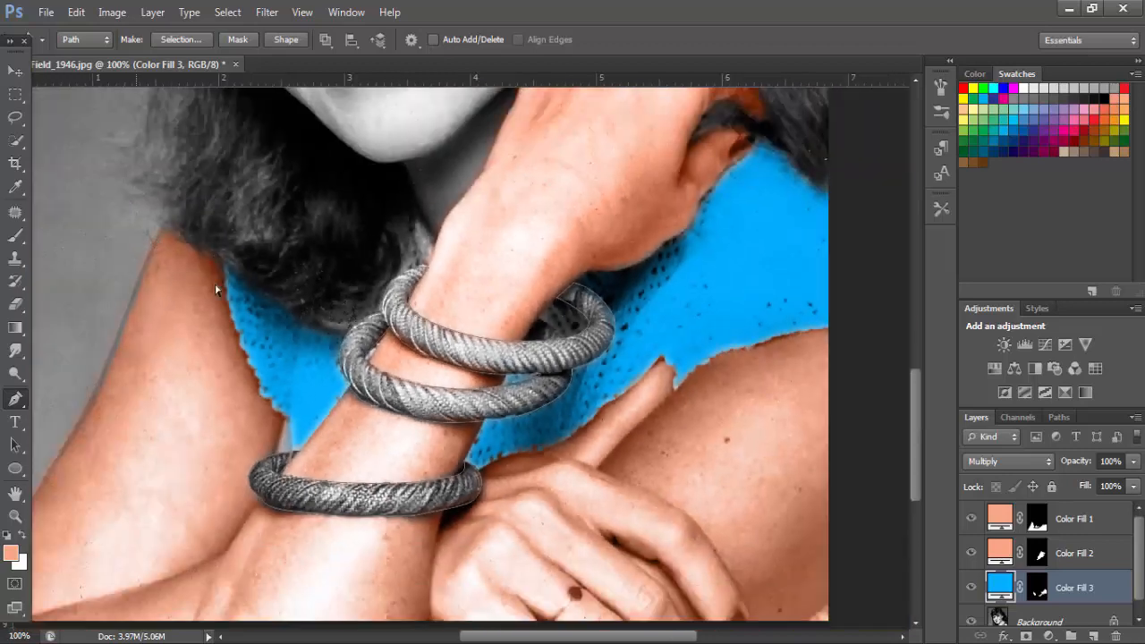
pyautogui.moveTo(215, 290); pyautogui.dragTo(646, 501)
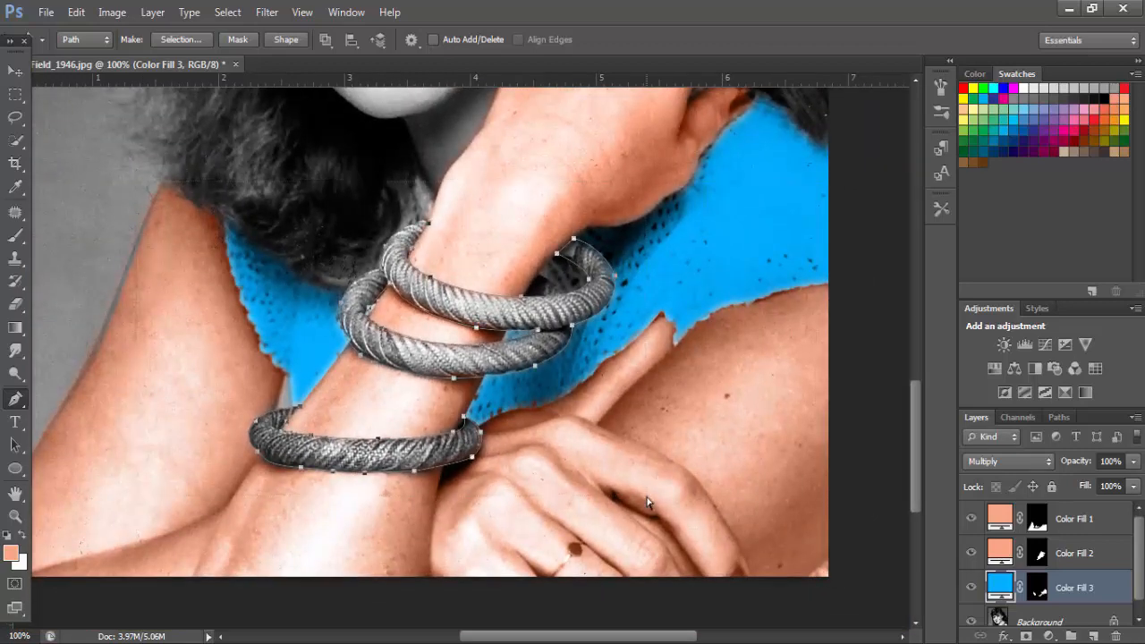
pyautogui.keyDown('ctrl'); pyautogui.rightClick(525, 356); pyautogui.keyUp('ctrl')
pyautogui.rightClick(506, 358)
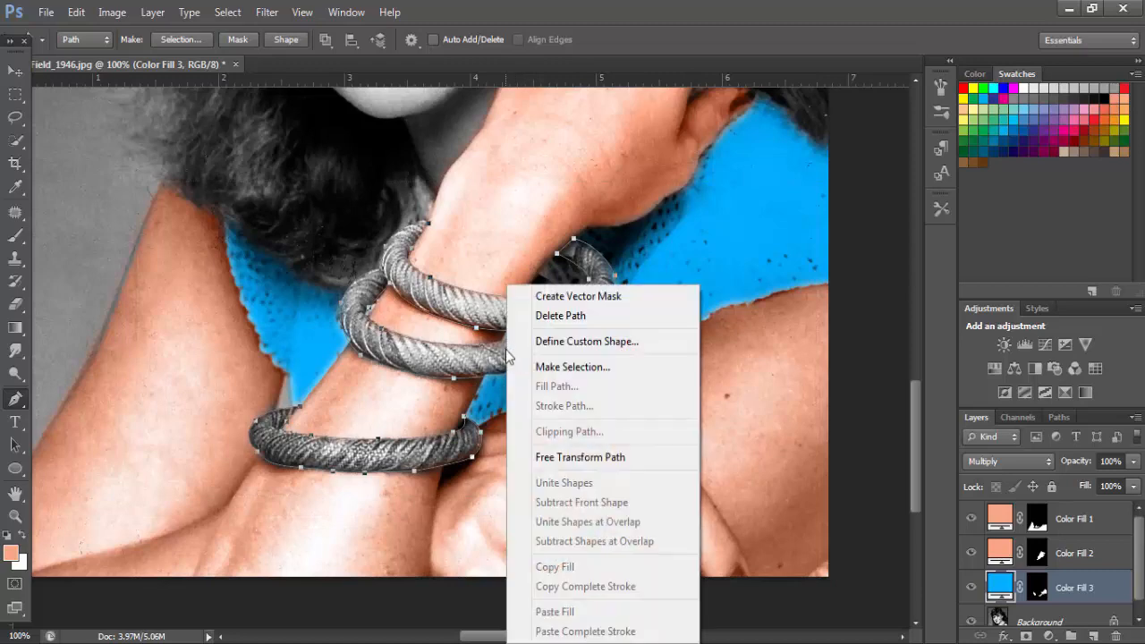
pyautogui.click(550, 366)
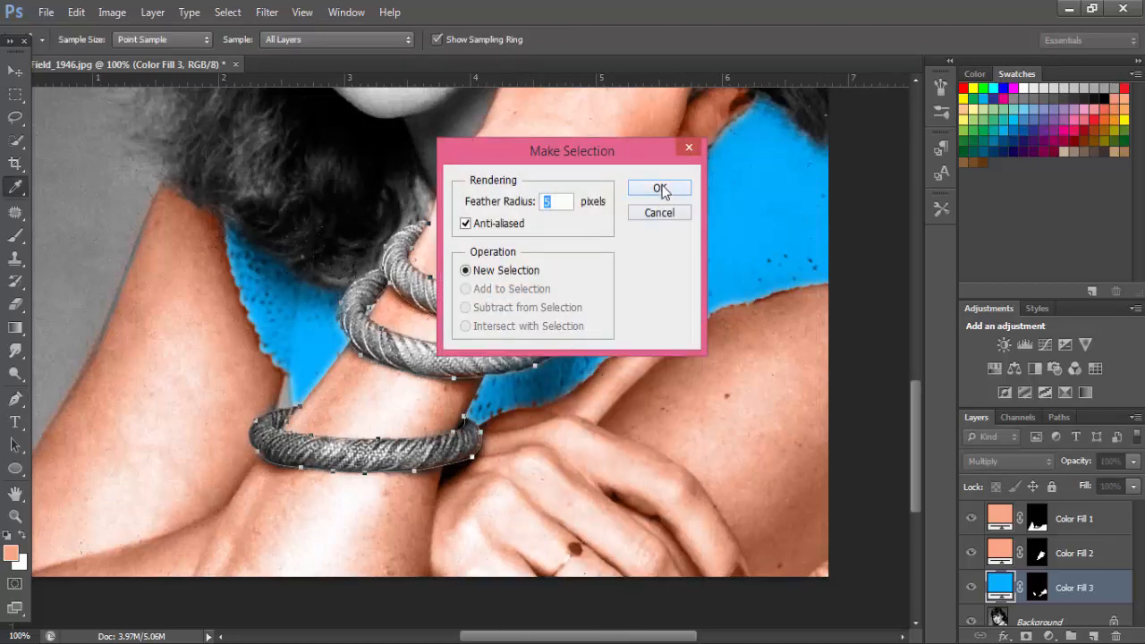
pyautogui.click(660, 190)
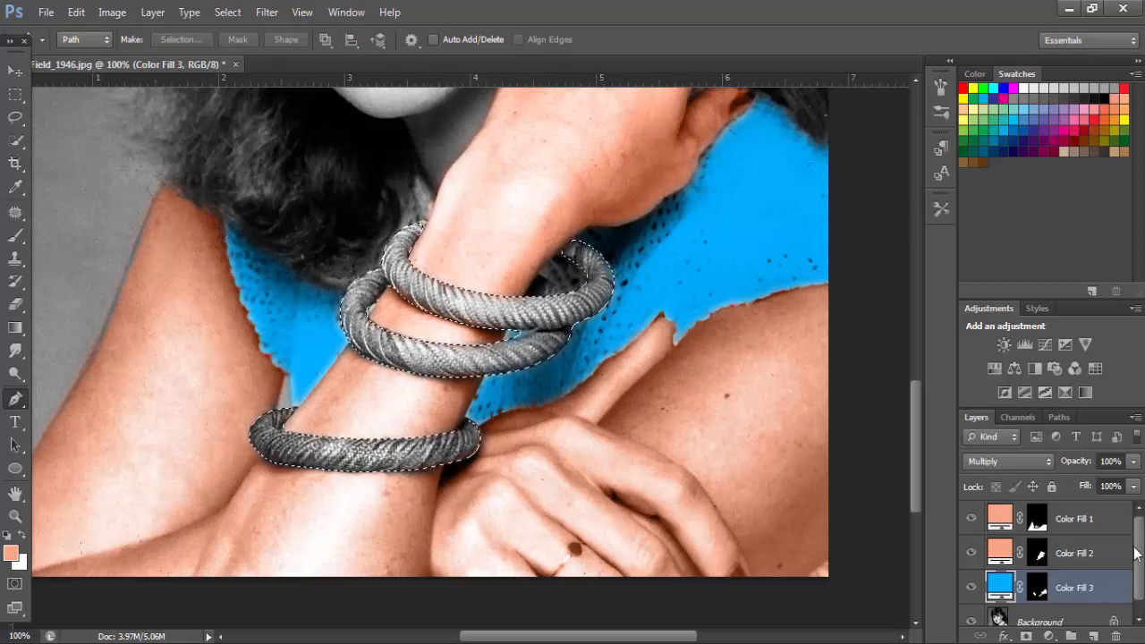
pyautogui.moveTo(1138, 565); pyautogui.dragTo(1138, 578)
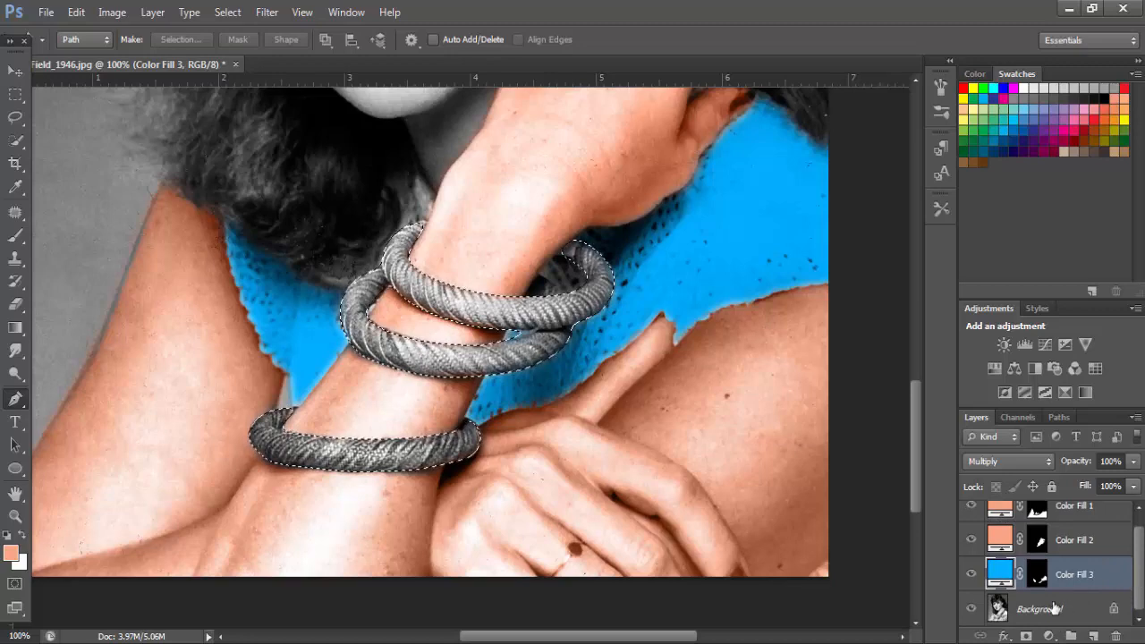
# Step: Tint the selected bracelets with a Solid Color fill layer directly above the Background, using blue #0073f5 and the Soft Light blend mode
pyautogui.click(1047, 612)
pyautogui.click(1049, 636)
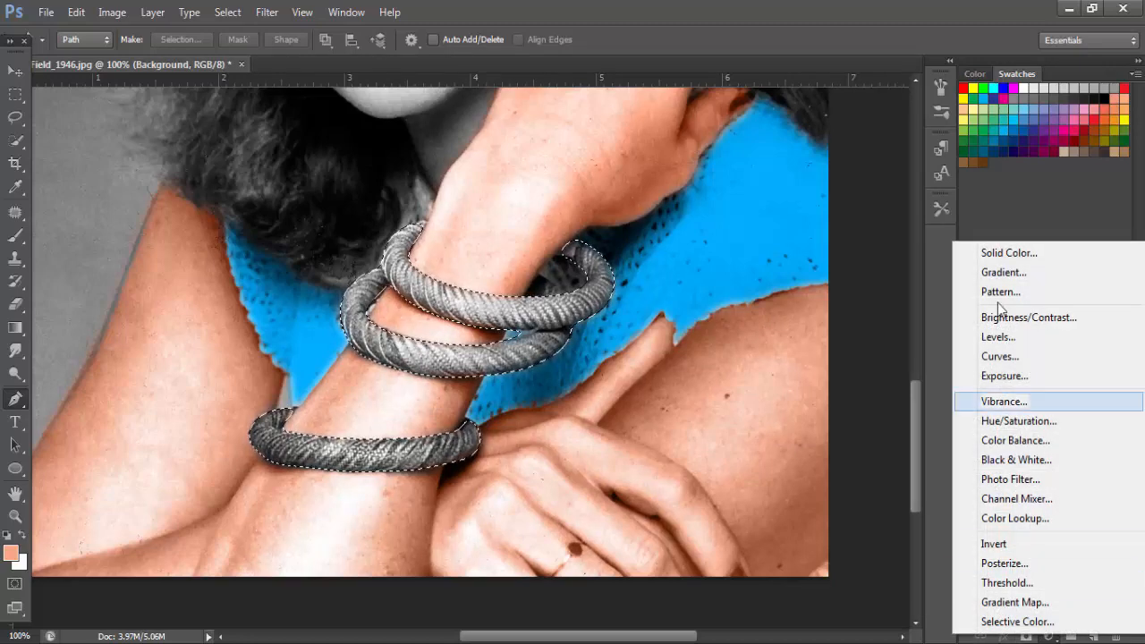
pyautogui.click(1013, 256)
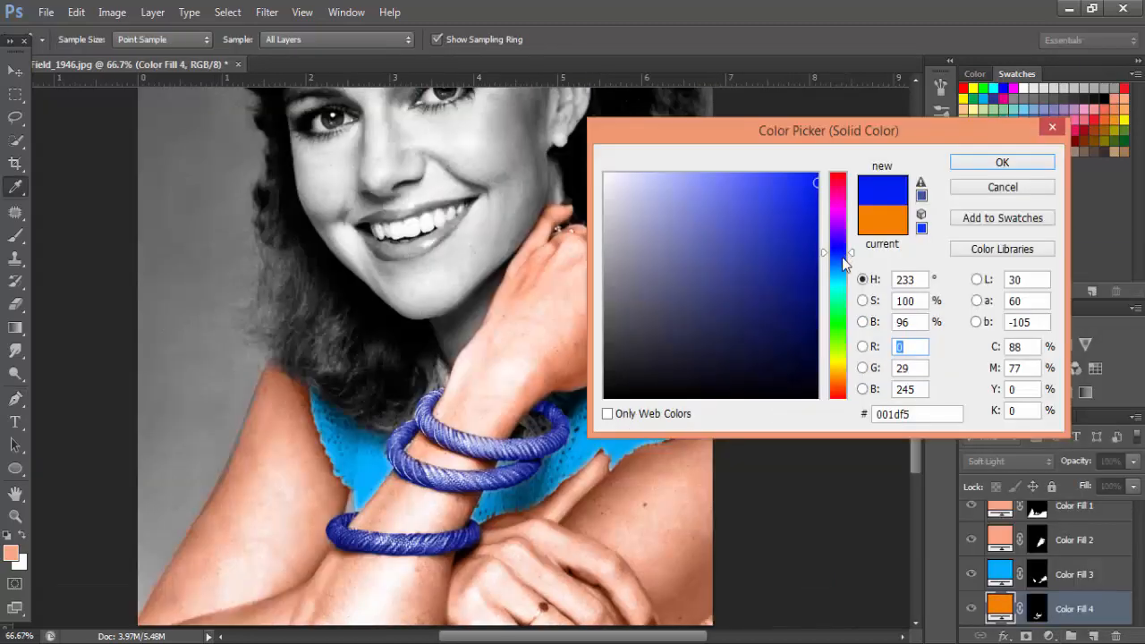
pyautogui.moveTo(845, 261); pyautogui.dragTo(845, 273)
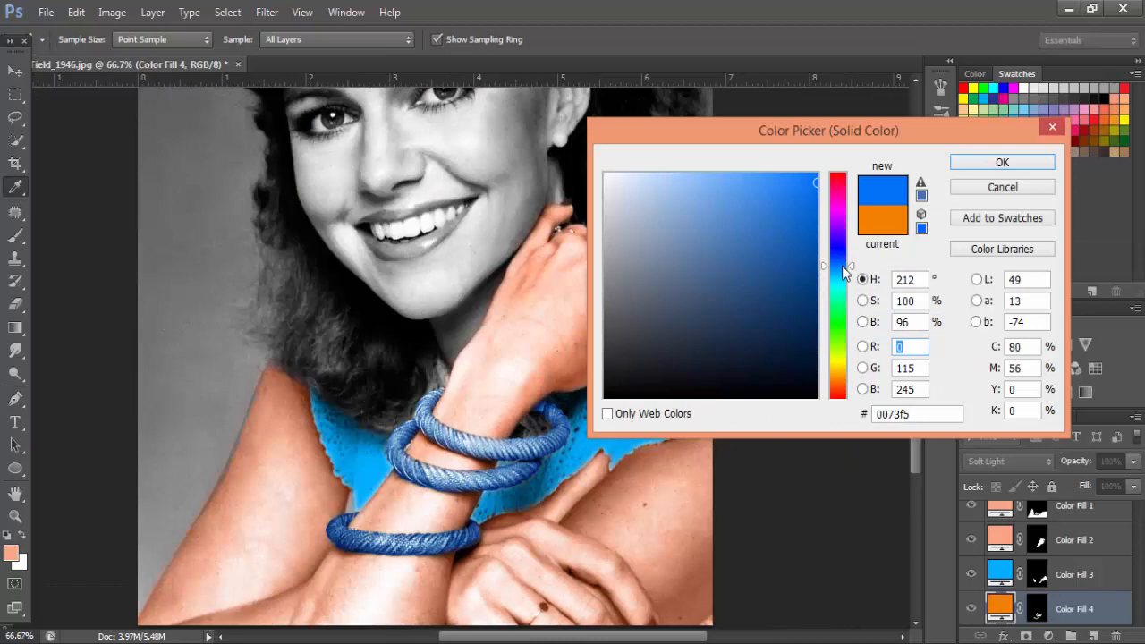
pyautogui.click(998, 166)
pyautogui.press('p')
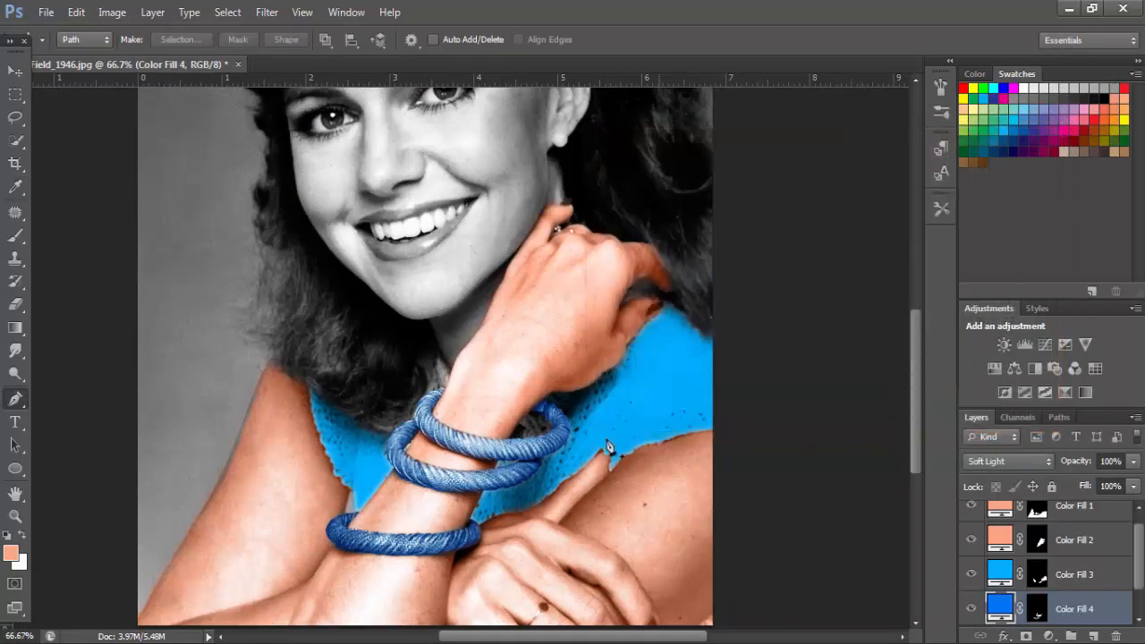
# Step: Quick-select the face and the visible side of the neck on the Background layer with a 60 px brush
pyautogui.hotkey('ctrl', '-')
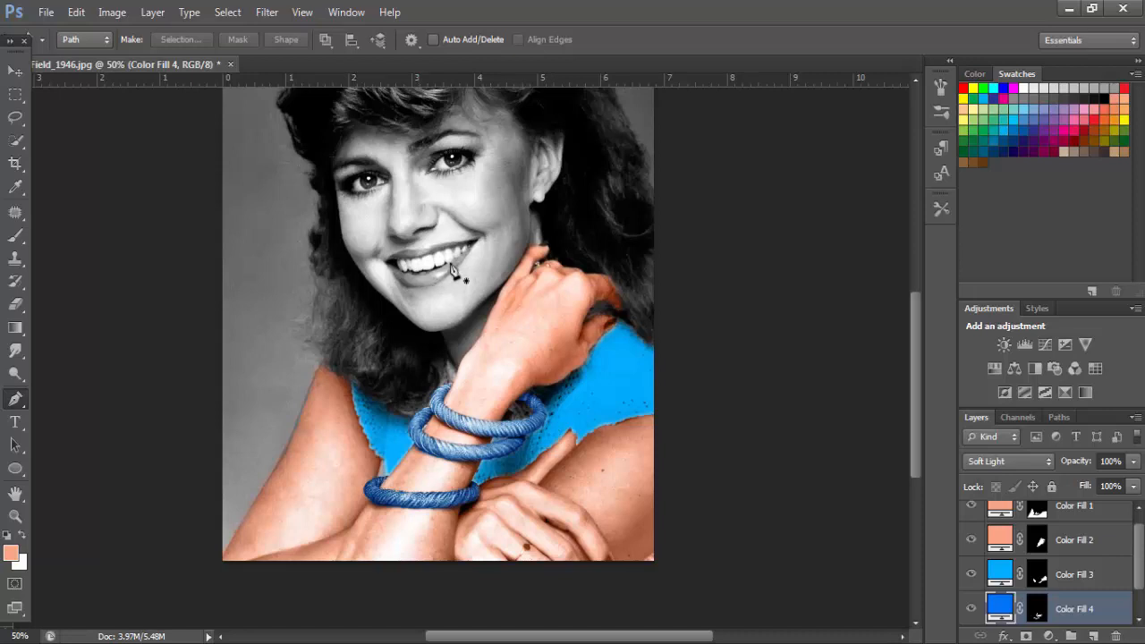
pyautogui.moveTo(457, 265); pyautogui.dragTo(453, 382)
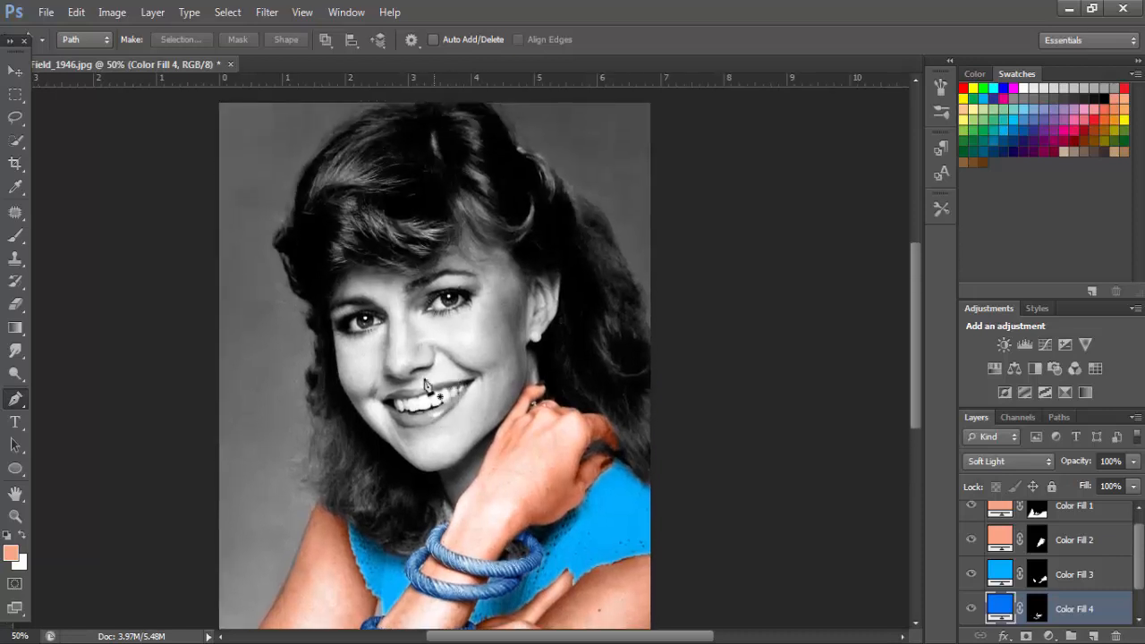
pyautogui.hotkey('ctrl', '+')
pyautogui.moveTo(444, 327); pyautogui.dragTo(432, 256)
pyautogui.moveTo(430, 302); pyautogui.dragTo(408, 459)
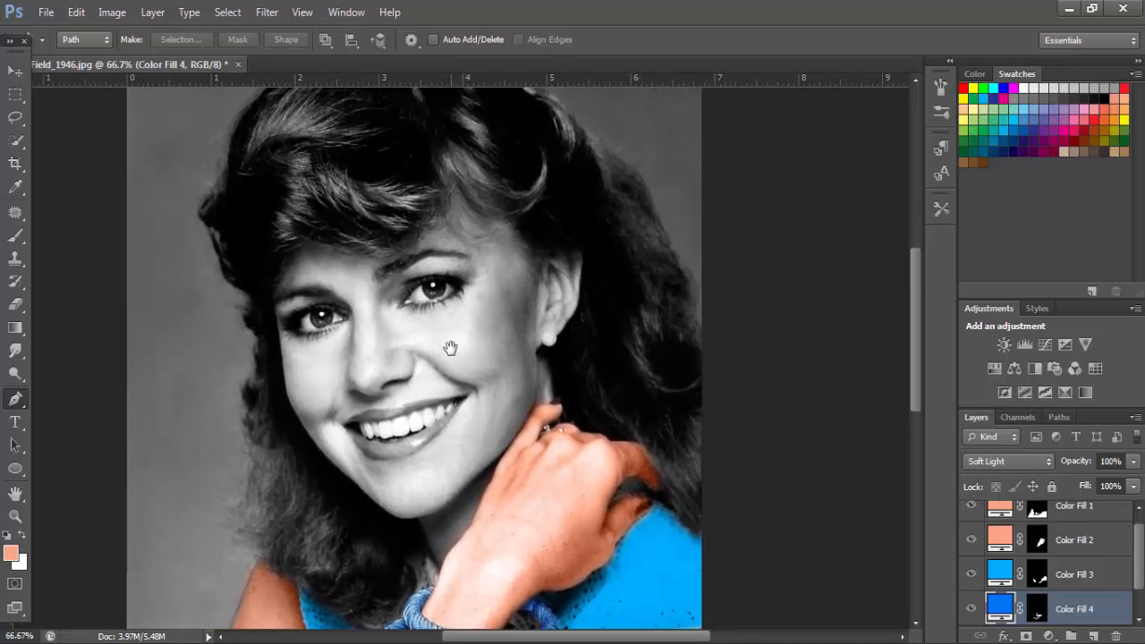
pyautogui.click(476, 376)
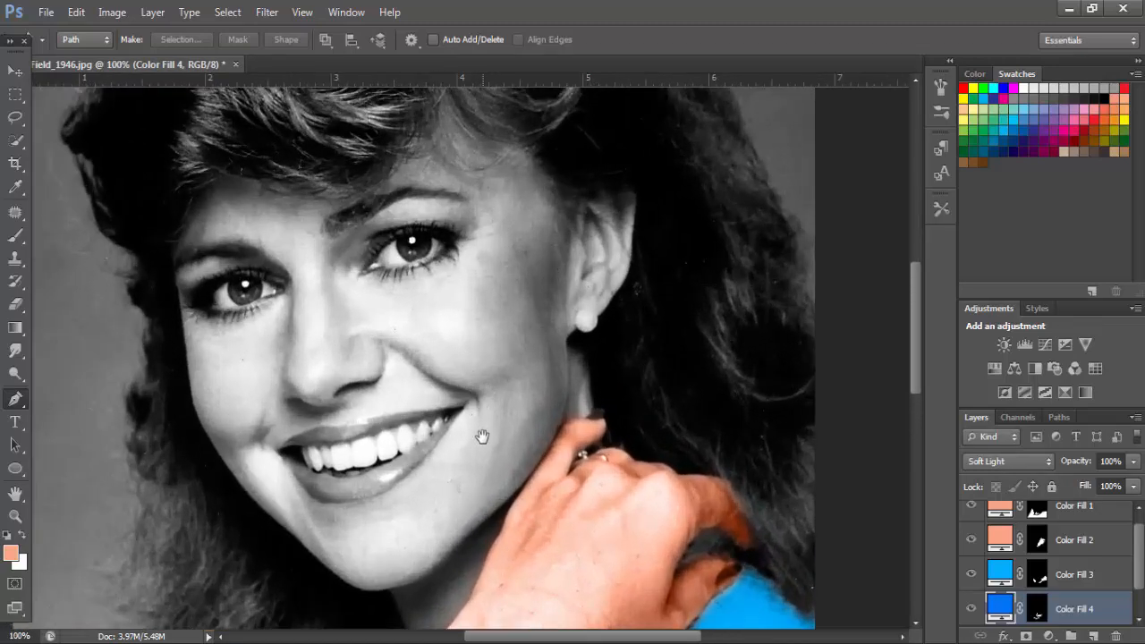
pyautogui.moveTo(481, 435); pyautogui.dragTo(483, 334)
pyautogui.moveTo(504, 294); pyautogui.dragTo(506, 413)
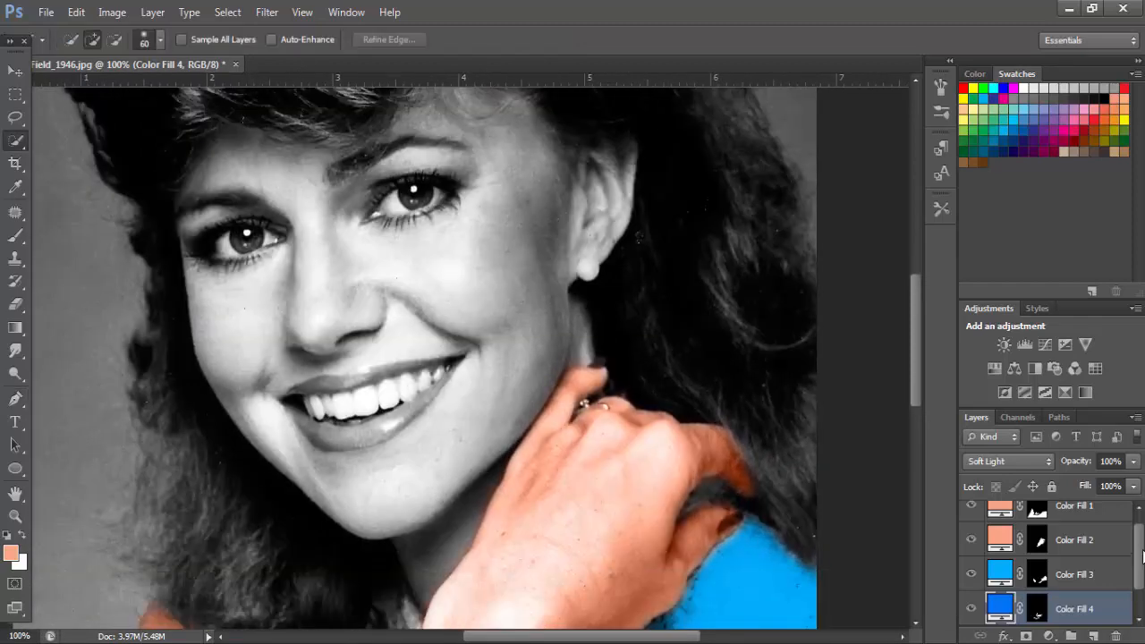
pyautogui.moveTo(1140, 568); pyautogui.dragTo(1141, 587)
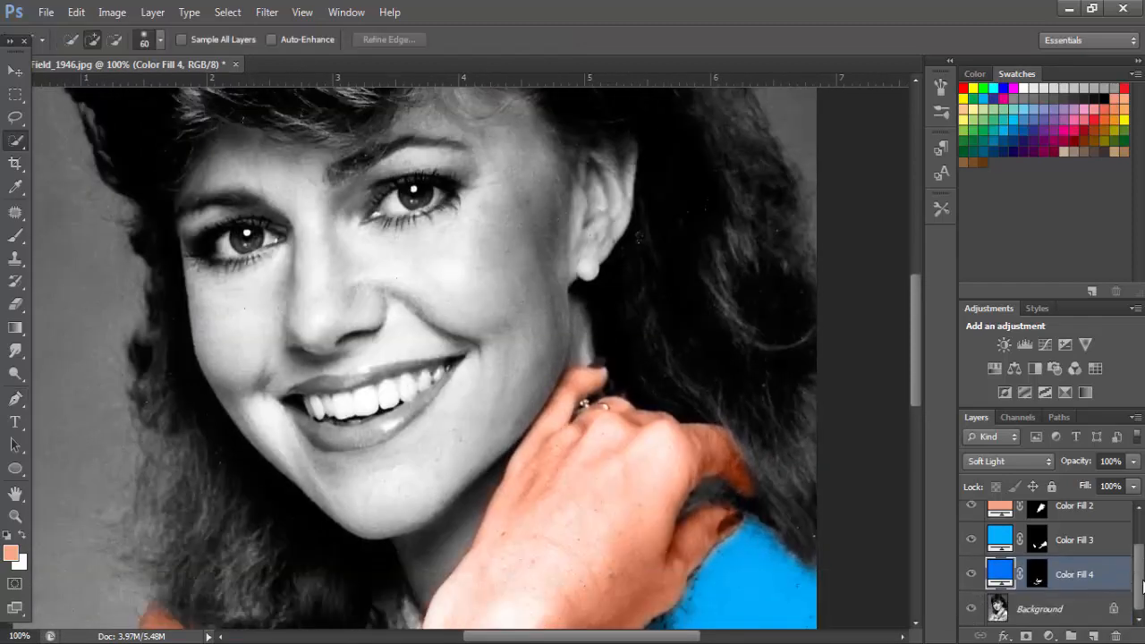
pyautogui.click(1042, 610)
pyautogui.moveTo(439, 263)
pyautogui.mouseDown()
pyautogui.moveTo(501, 365)
pyautogui.moveTo(487, 413)
pyautogui.moveTo(494, 188)
pyautogui.mouseUp()
pyautogui.moveTo(293, 120); pyautogui.dragTo(304, 194)
pyautogui.moveTo(527, 439); pyautogui.dragTo(521, 297)
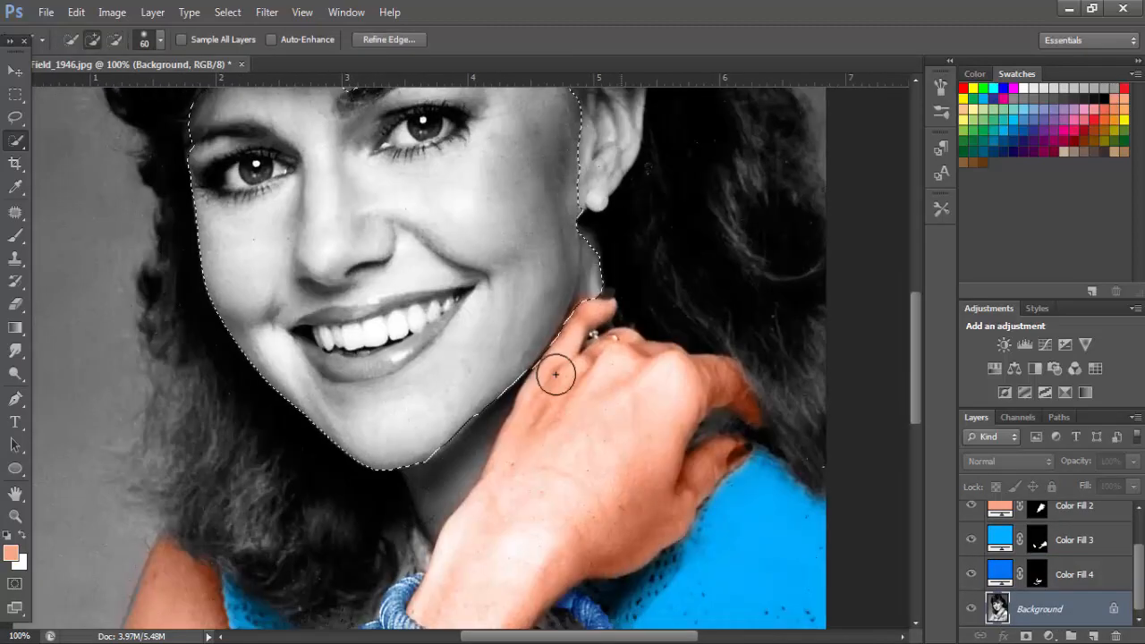
# Step: Refine the face selection with a 30 px Quick Selection brush, including the ear and following the hairline across the forehead
pyautogui.hotkey('ctrl', '+')
pyautogui.press('[')
pyautogui.press('[')
pyautogui.moveTo(536, 116); pyautogui.dragTo(440, 503)
pyautogui.press('[')
pyautogui.press('[')
pyautogui.press('[')
pyautogui.moveTo(429, 205); pyautogui.dragTo(542, 462)
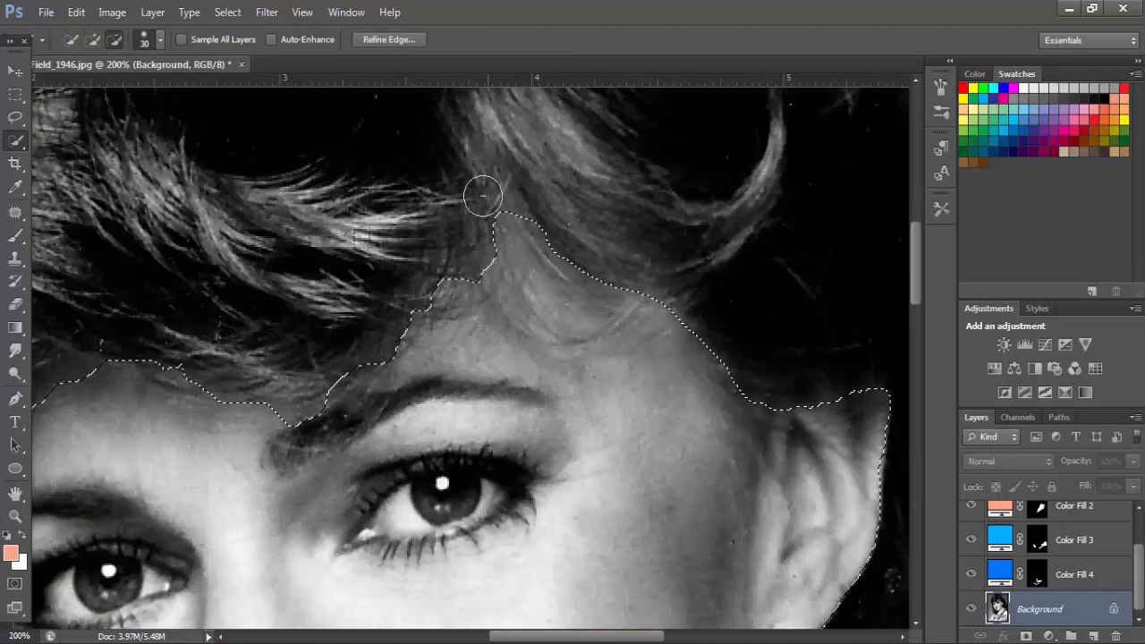
pyautogui.hotkey('ctrl', '-')
pyautogui.moveTo(346, 373); pyautogui.dragTo(547, 330)
pyautogui.hotkey('ctrl', '+')
pyautogui.moveTo(805, 573); pyautogui.dragTo(528, 358)
pyautogui.hotkey('ctrl', '-')
pyautogui.hotkey('ctrl', '-')
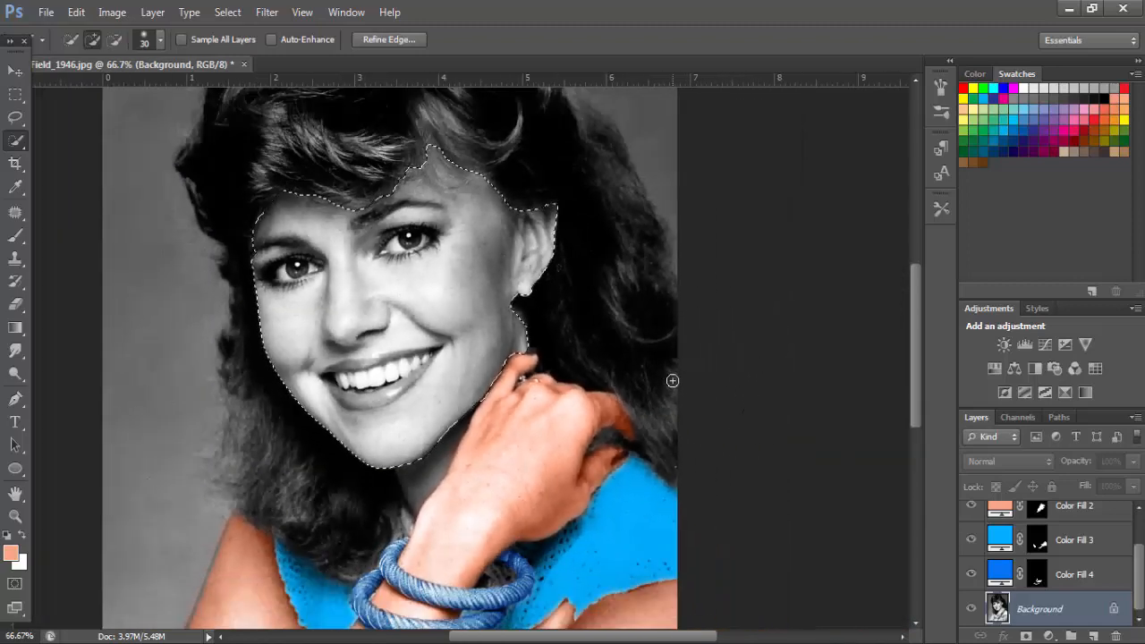
# Step: Refine the edge of the face selection with a radius of 24.9 px, output to a selection
pyautogui.click(389, 40)
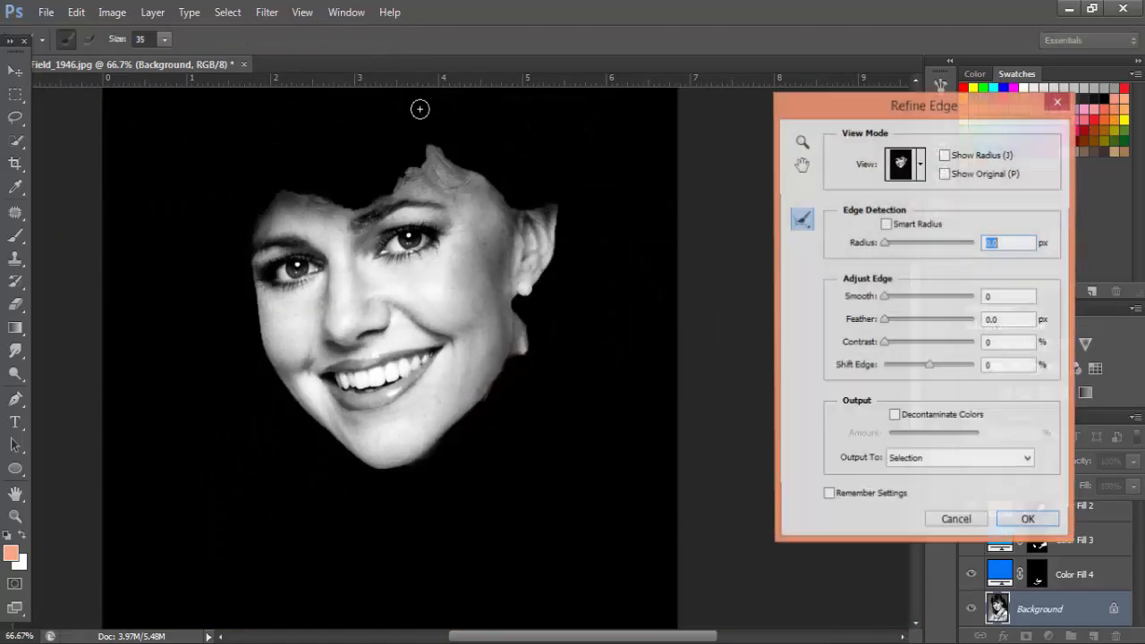
pyautogui.moveTo(891, 249); pyautogui.dragTo(931, 247)
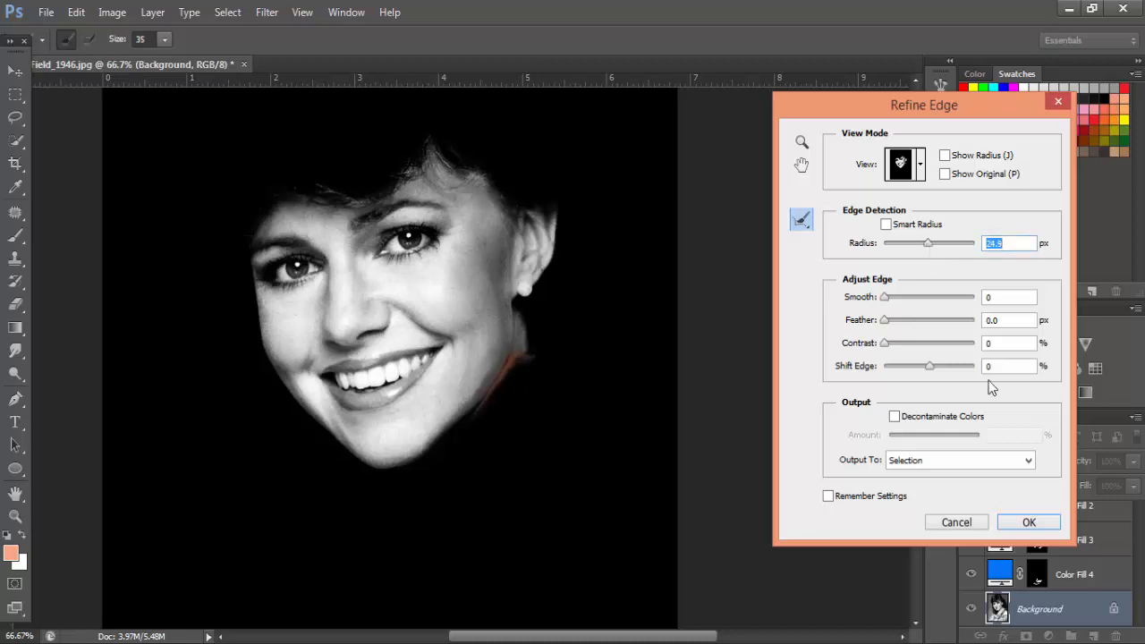
pyautogui.click(1028, 521)
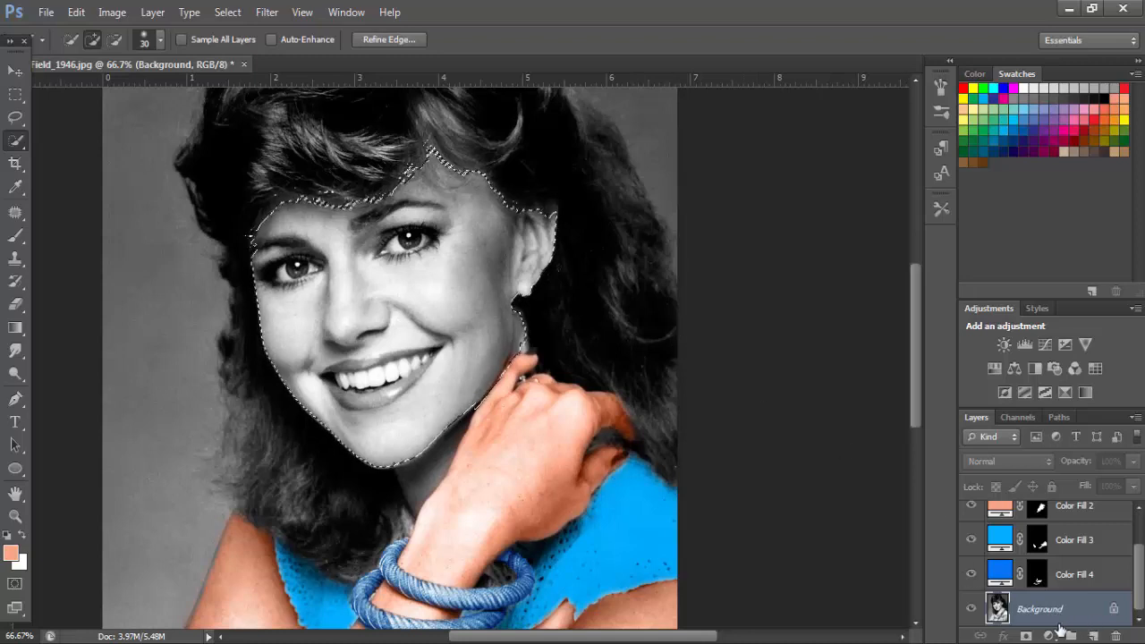
# Step: Tint the selected face with a Solid Color fill layer in #faa785, using the Color blend mode at 84% opacity
pyautogui.click(1051, 635)
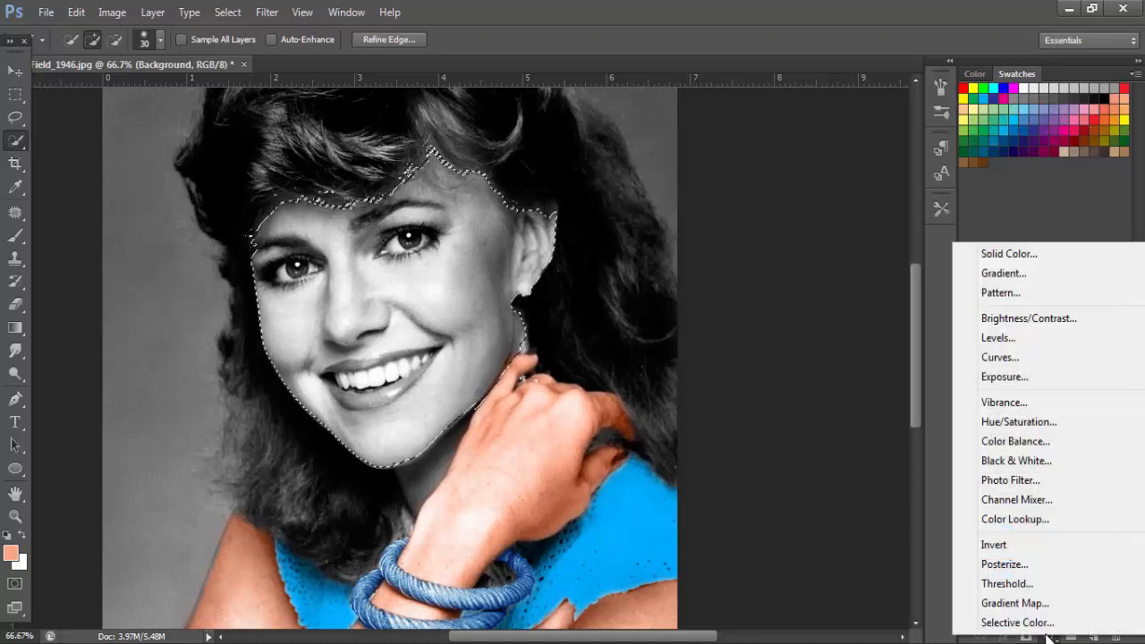
pyautogui.click(1008, 255)
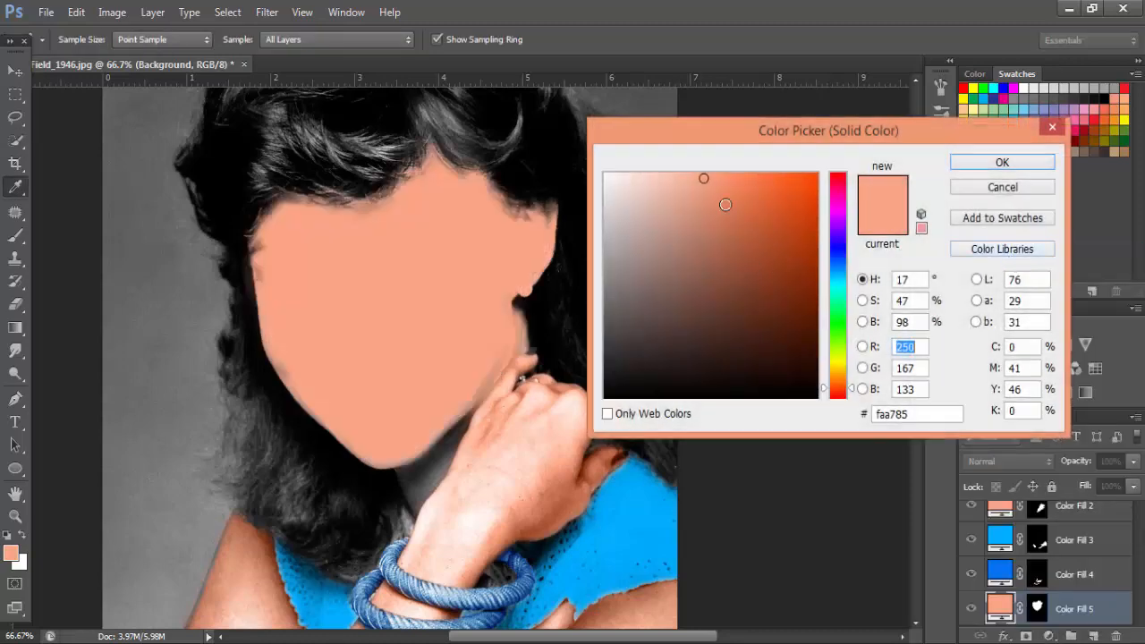
pyautogui.click(1002, 161)
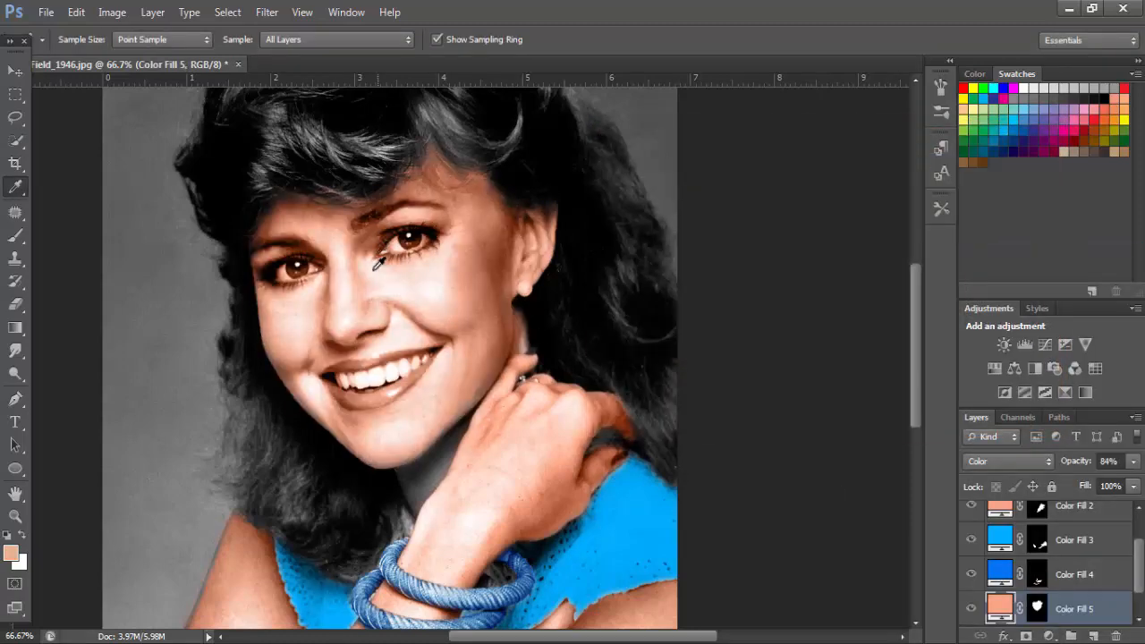
pyautogui.click(971, 610)
# Step: Erase the skin tint from the teeth on the face fill's layer mask at 44% opacity, reducing the Eraser to 10 px
pyautogui.click(1038, 608)
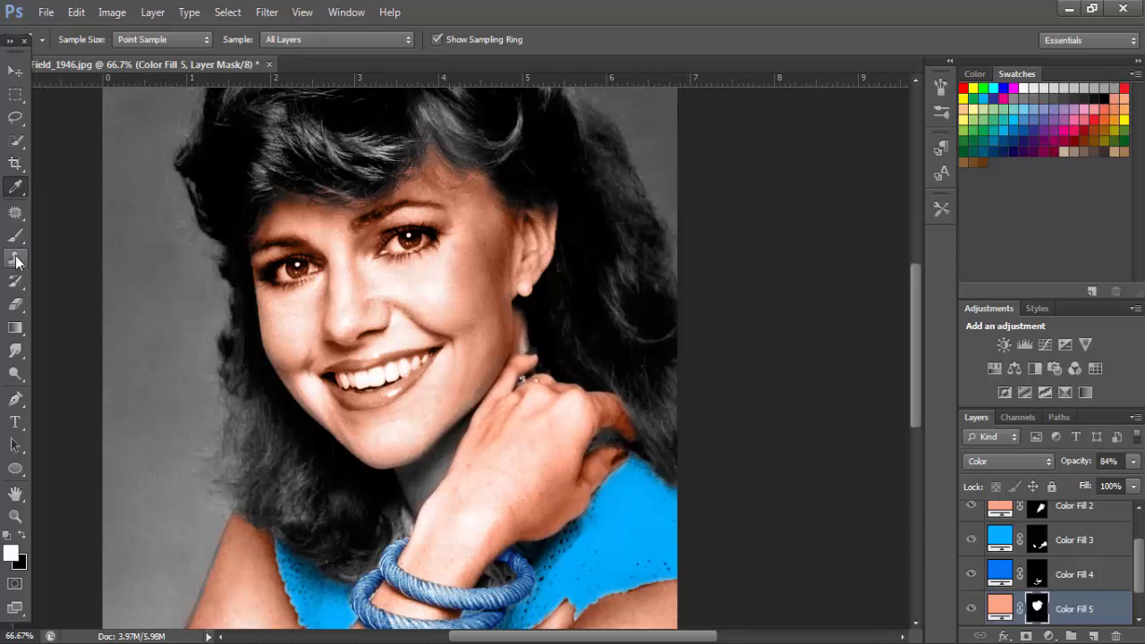
pyautogui.click(15, 303)
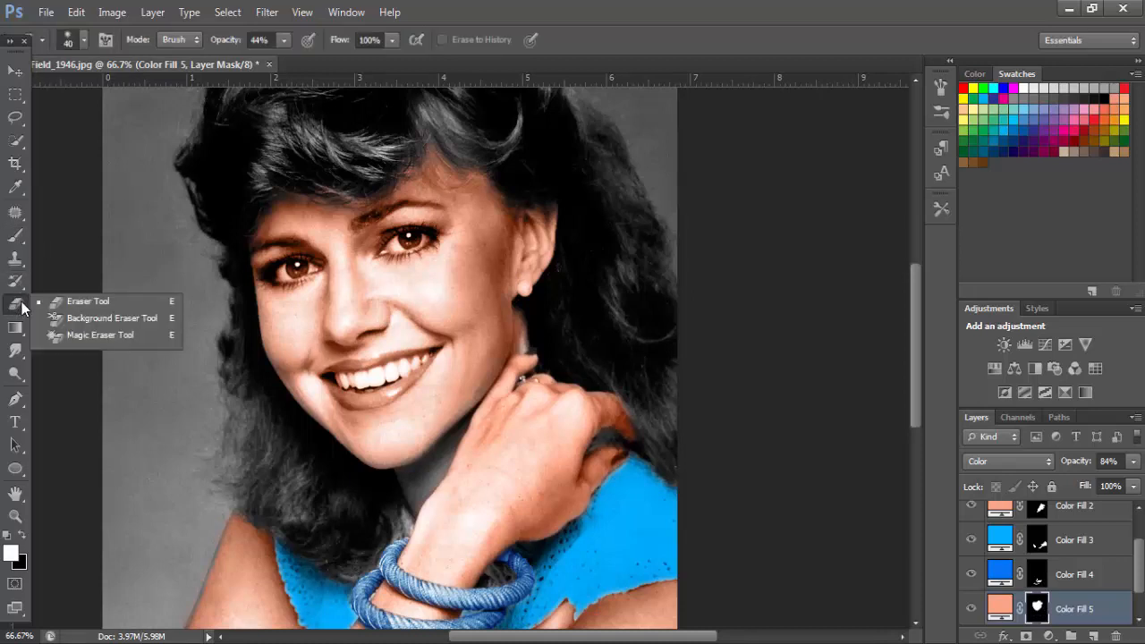
pyautogui.click(73, 304)
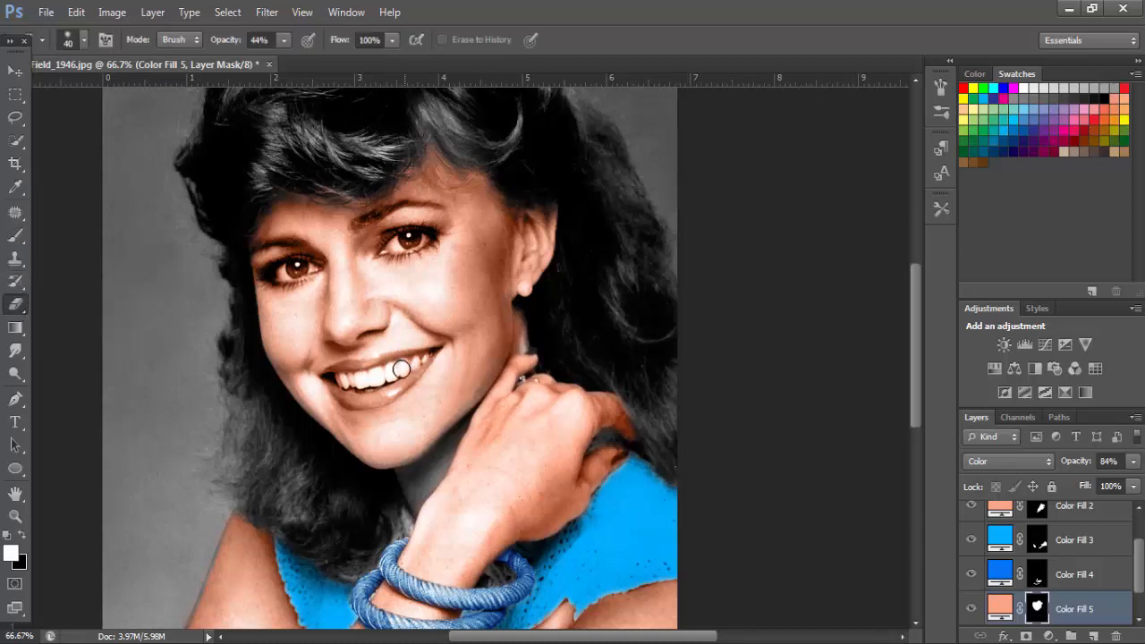
pyautogui.keyDown('ctrl'); pyautogui.click(367, 369); pyautogui.keyUp('ctrl')
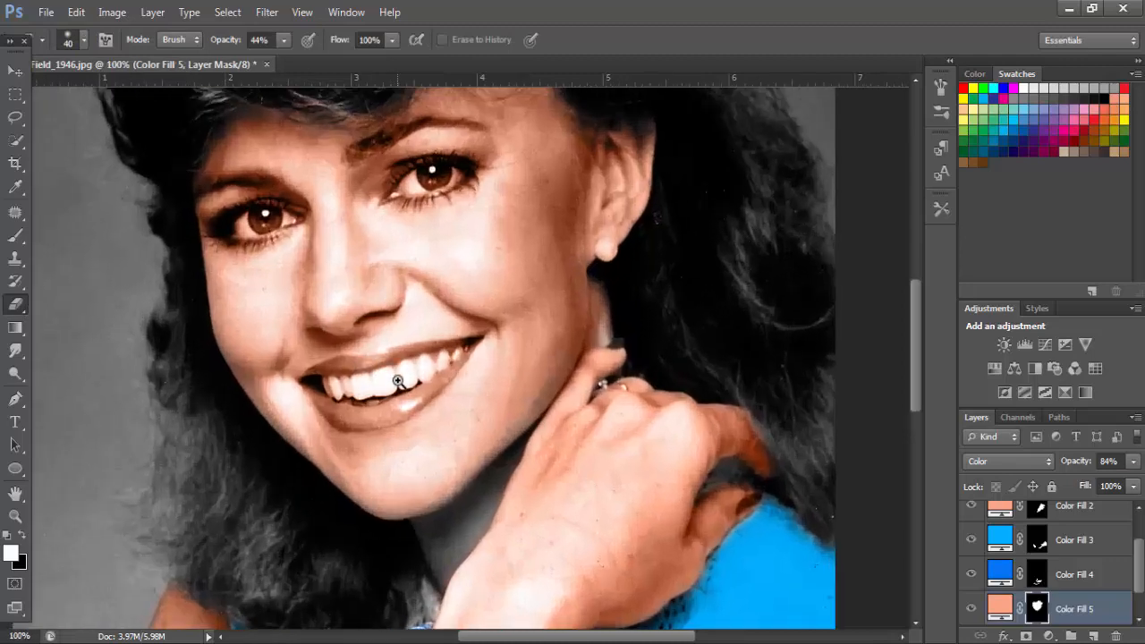
pyautogui.keyDown('ctrl'); pyautogui.click(398, 382); pyautogui.keyUp('ctrl')
pyautogui.moveTo(457, 353)
pyautogui.mouseDown()
pyautogui.moveTo(392, 374)
pyautogui.moveTo(285, 395)
pyautogui.moveTo(268, 387)
pyautogui.moveTo(336, 393)
pyautogui.moveTo(489, 337)
pyautogui.mouseUp()
pyautogui.press('[')
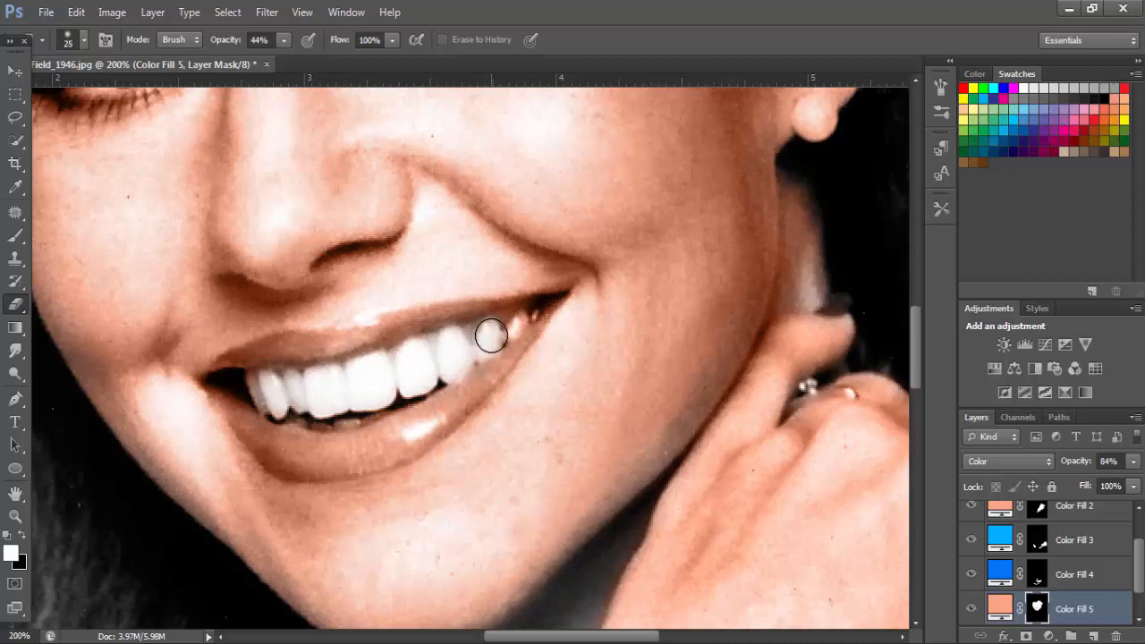
pyautogui.press('[')
pyautogui.press('[')
pyautogui.moveTo(513, 333); pyautogui.dragTo(522, 319)
pyautogui.hotkey('ctrl', '-')
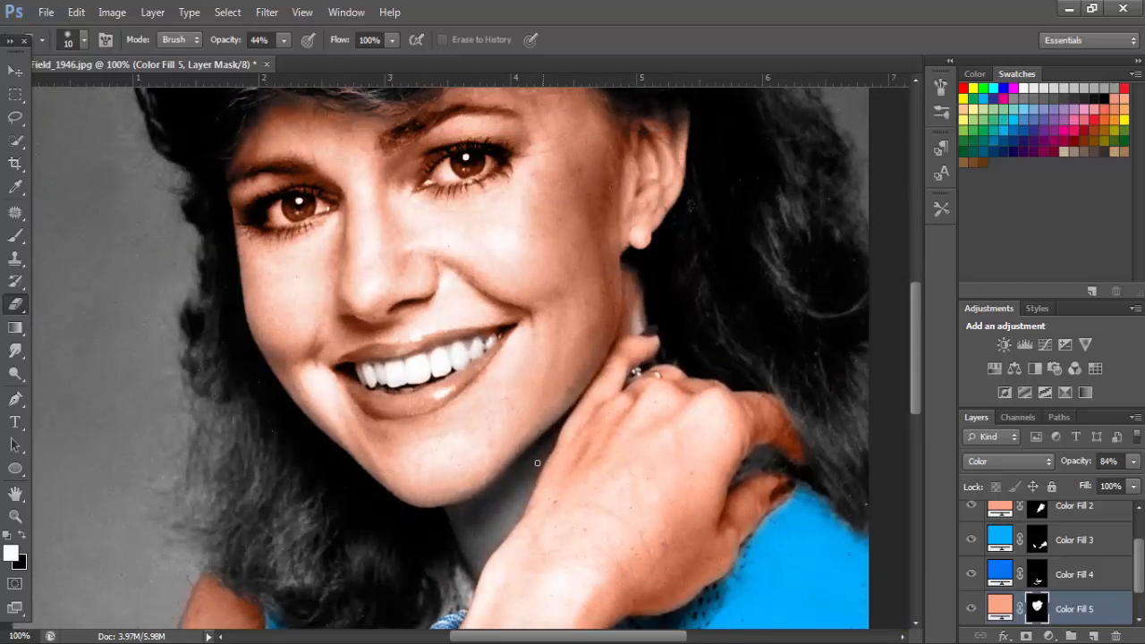
# Step: Activate the Quick Selection tool for the uncolored neck area between the chin and the hand
pyautogui.moveTo(571, 491); pyautogui.dragTo(560, 381)
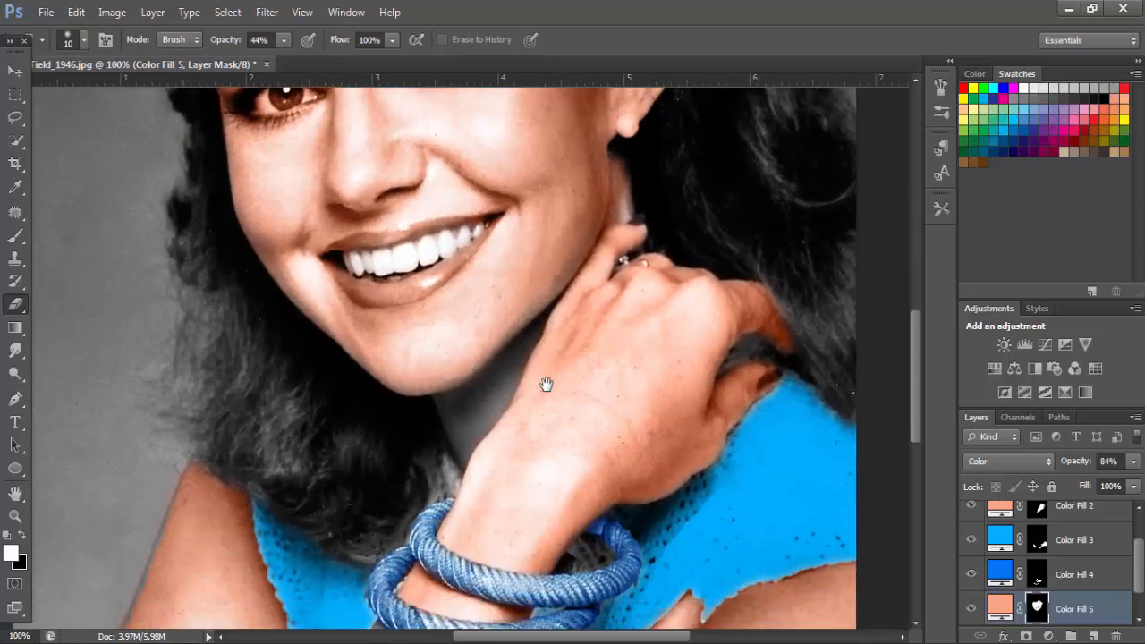
pyautogui.hotkey('ctrl', '+')
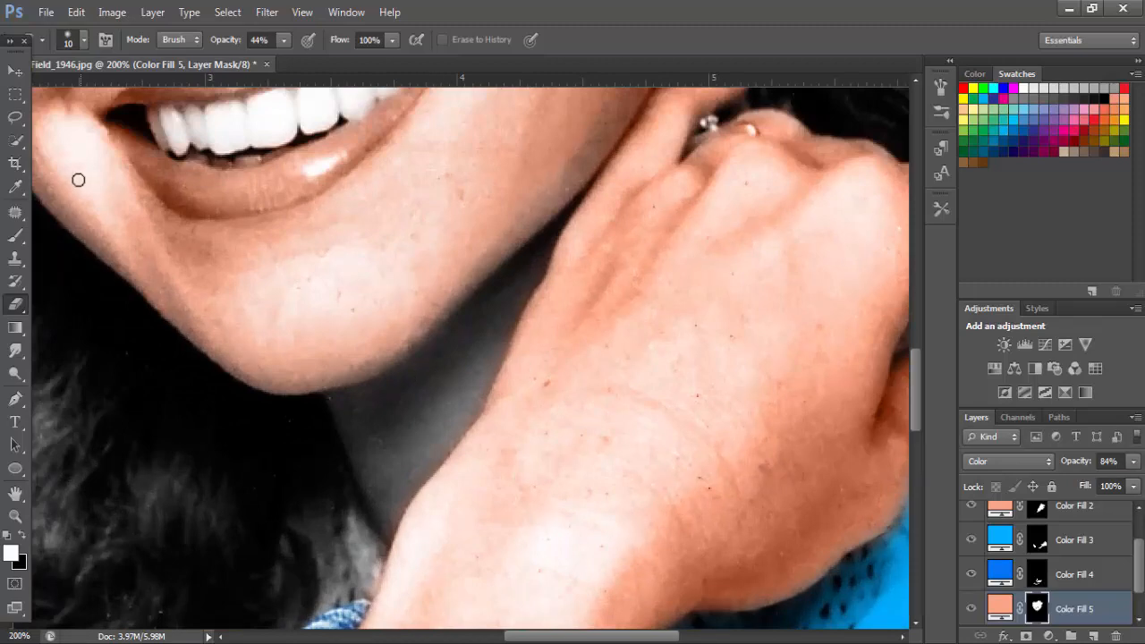
pyautogui.click(15, 141)
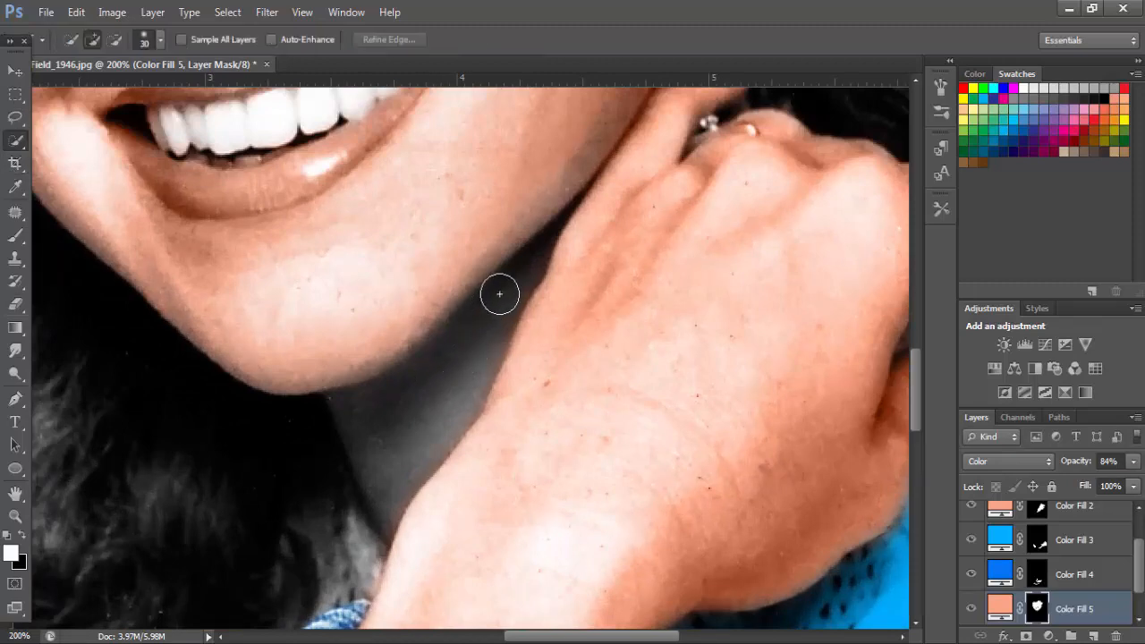
pyautogui.moveTo(499, 293)
pyautogui.mouseDown()
pyautogui.moveTo(399, 467)
pyautogui.moveTo(380, 458)
pyautogui.mouseUp()
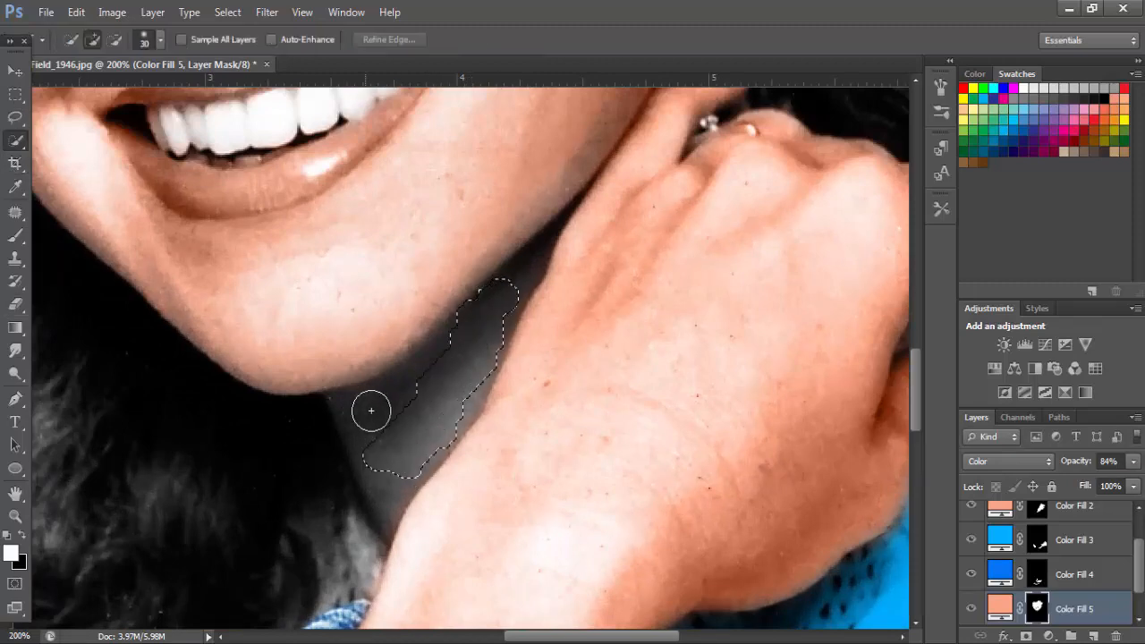
pyautogui.moveTo(371, 411)
pyautogui.mouseDown()
pyautogui.moveTo(391, 409)
pyautogui.moveTo(384, 497)
pyautogui.mouseUp()
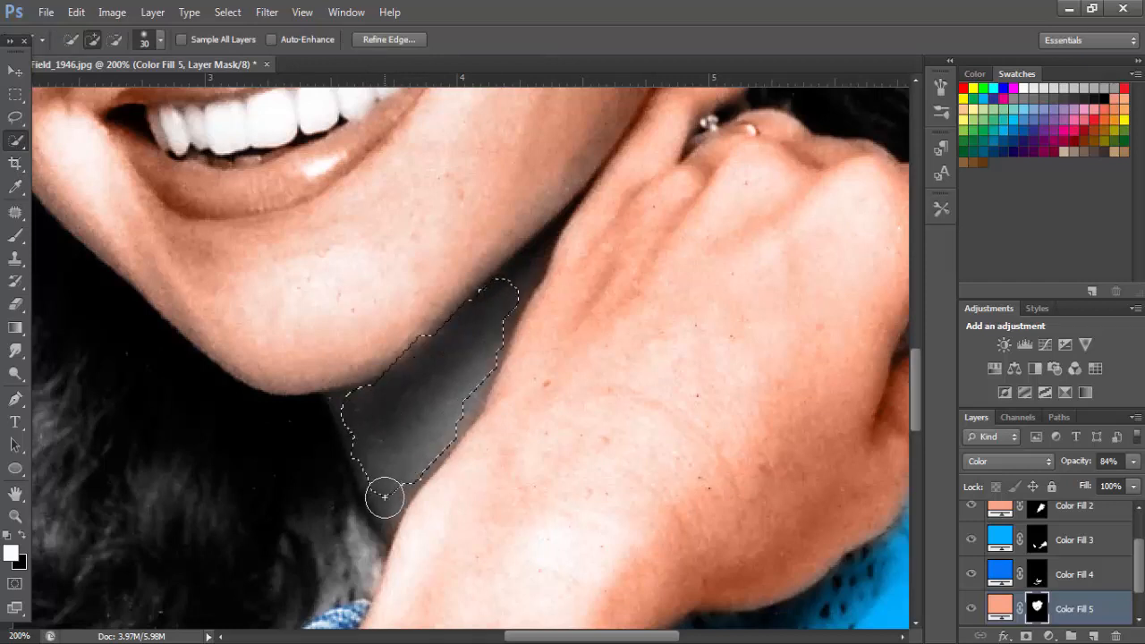
pyautogui.hotkey('ctrl', 'd')
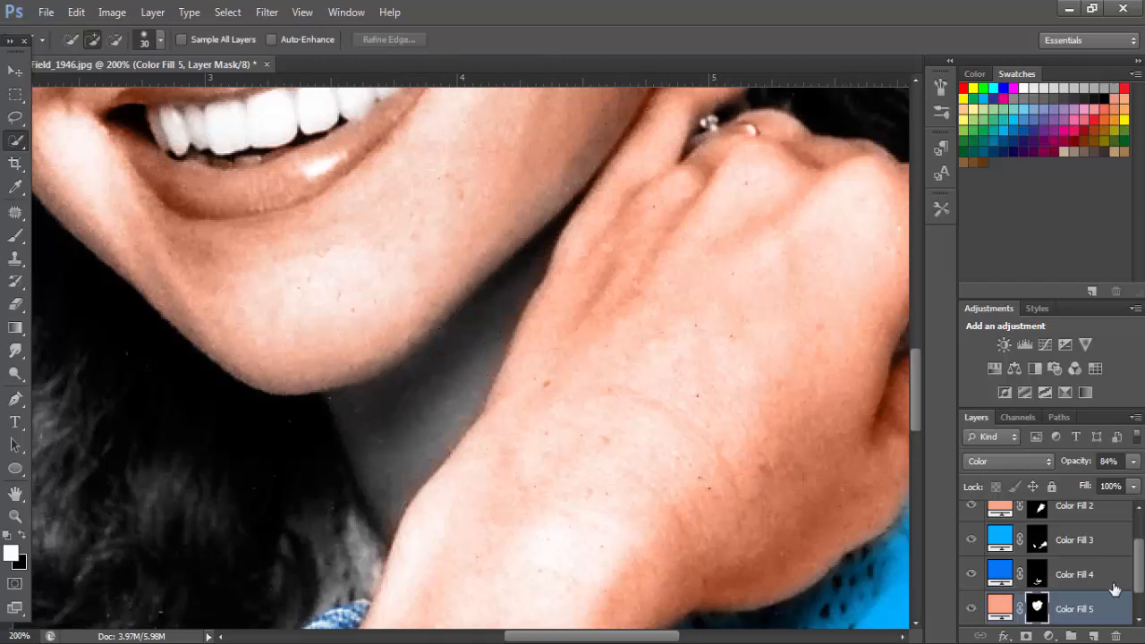
# Step: Quick-select the neck between chin and hand on the Background layer, subtracting the spill into the hair at its lower end
pyautogui.moveTo(1139, 561); pyautogui.dragTo(1139, 582)
pyautogui.click(1037, 608)
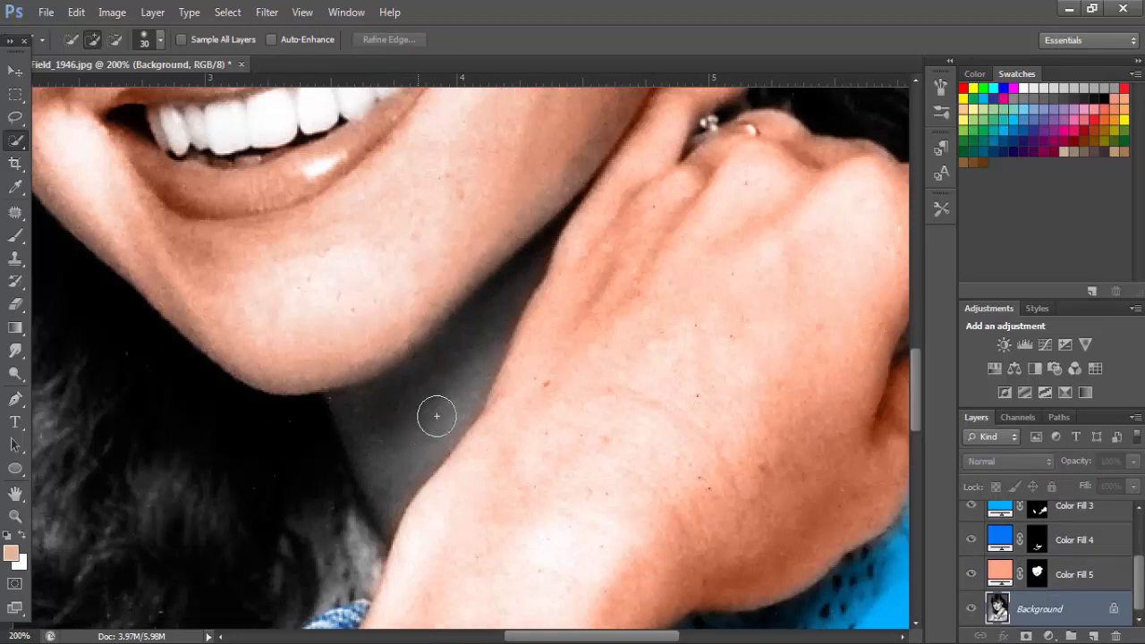
pyautogui.moveTo(479, 339); pyautogui.dragTo(480, 339)
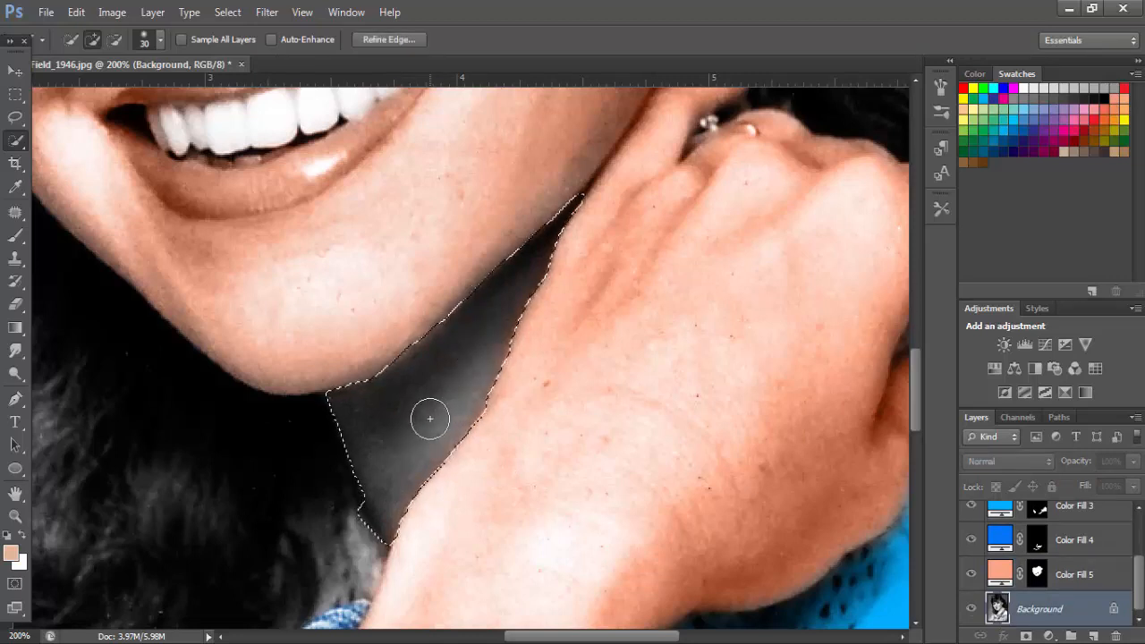
pyautogui.press('alt')
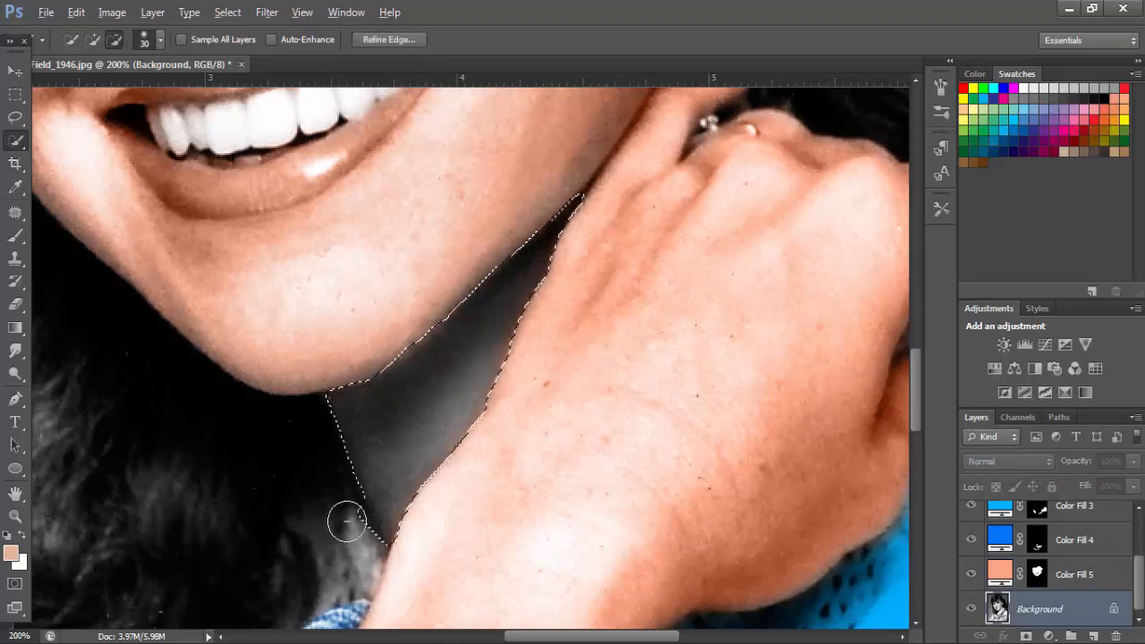
pyautogui.moveTo(348, 521); pyautogui.dragTo(378, 519)
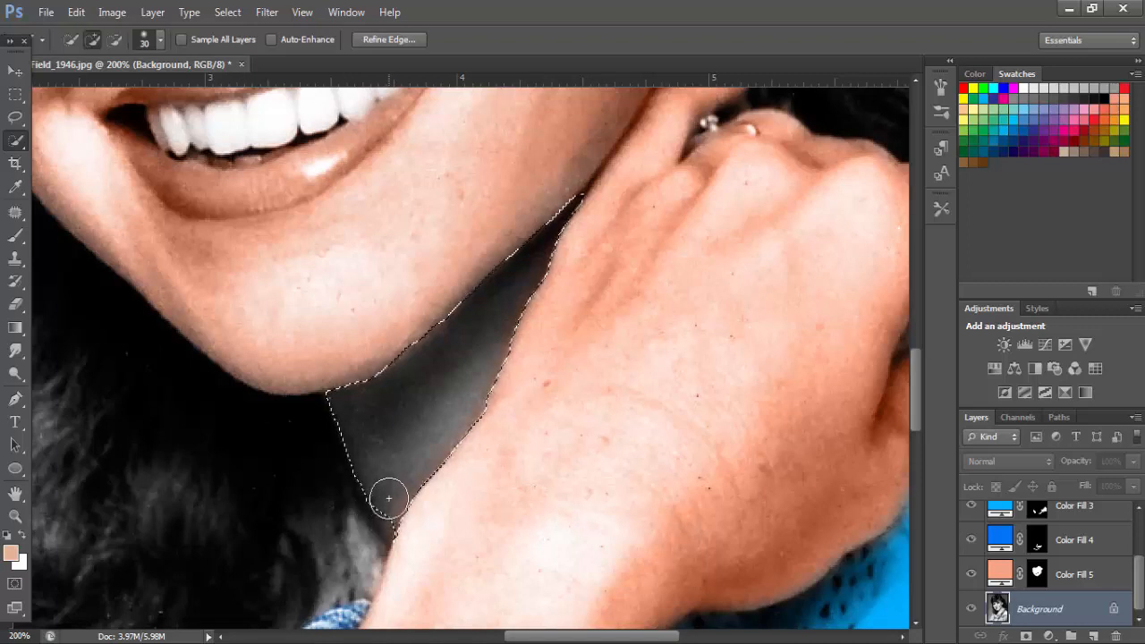
# Step: Refine the neck selection's narrow upper tip with the Quick Selection brush reduced to 5 px, and apply Refine Edge to the selection
pyautogui.press('[')
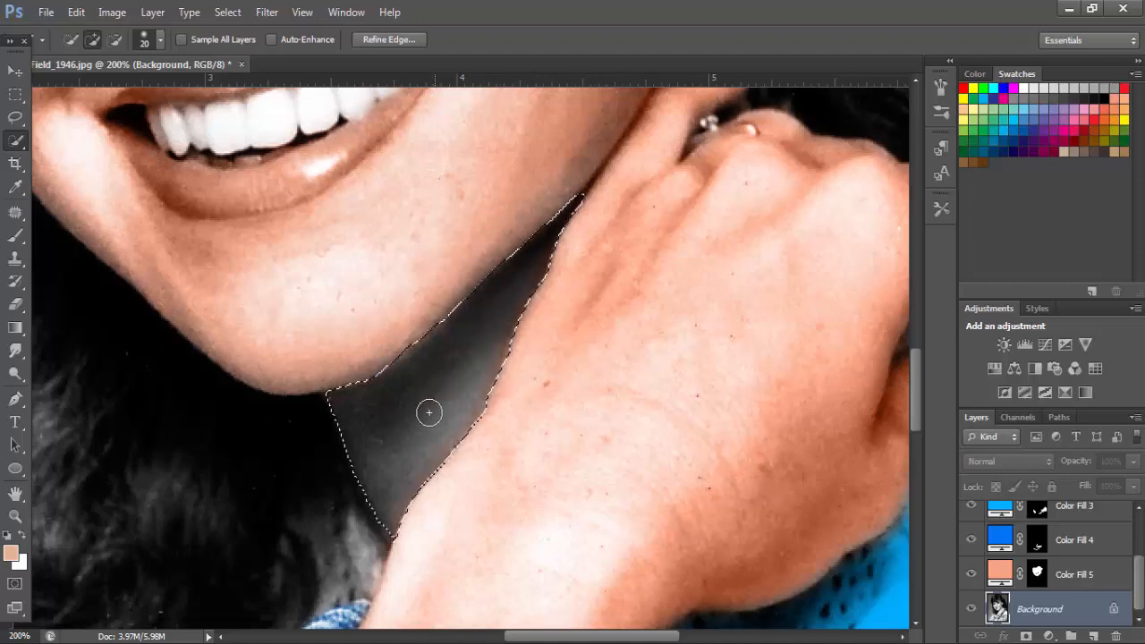
pyautogui.scroll(-3, 416, 389)
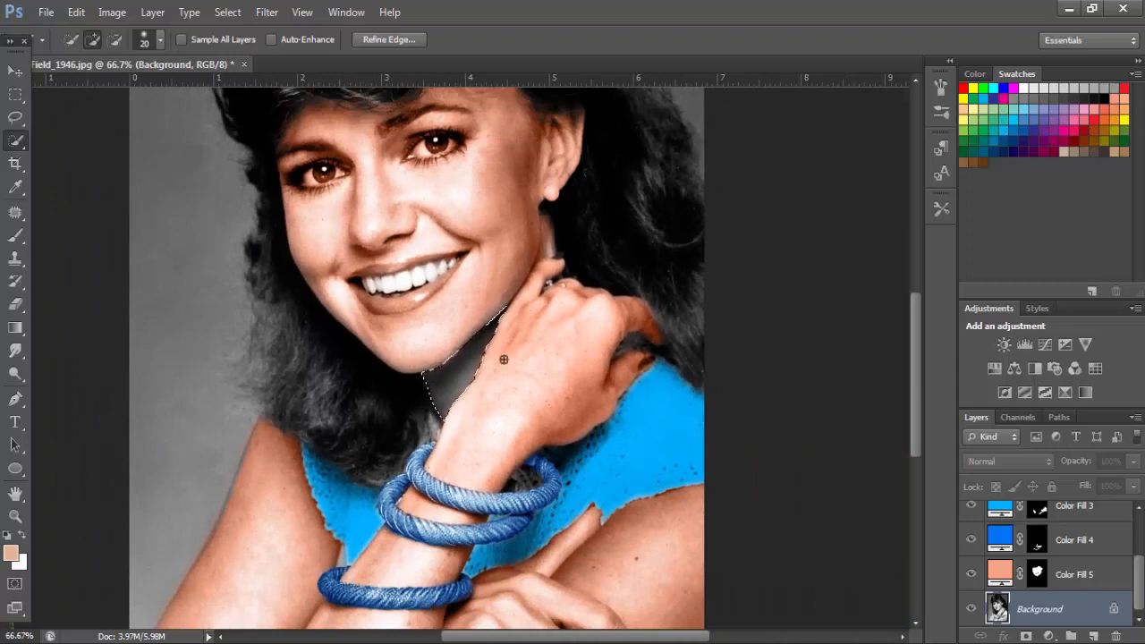
pyautogui.scroll(4, 504, 358)
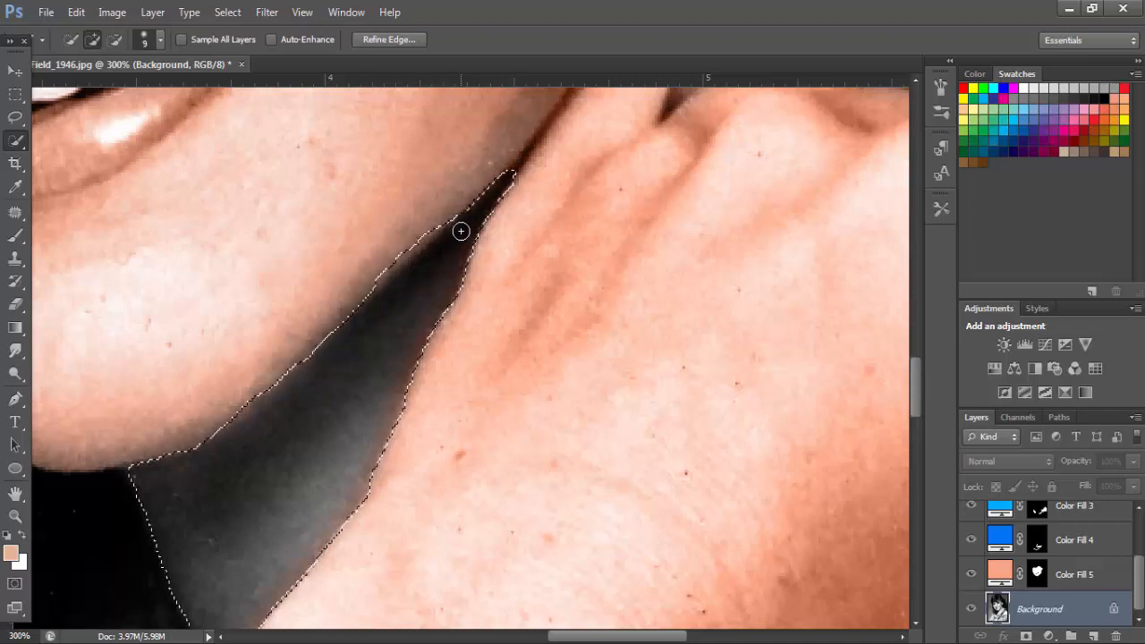
pyautogui.press('alt')
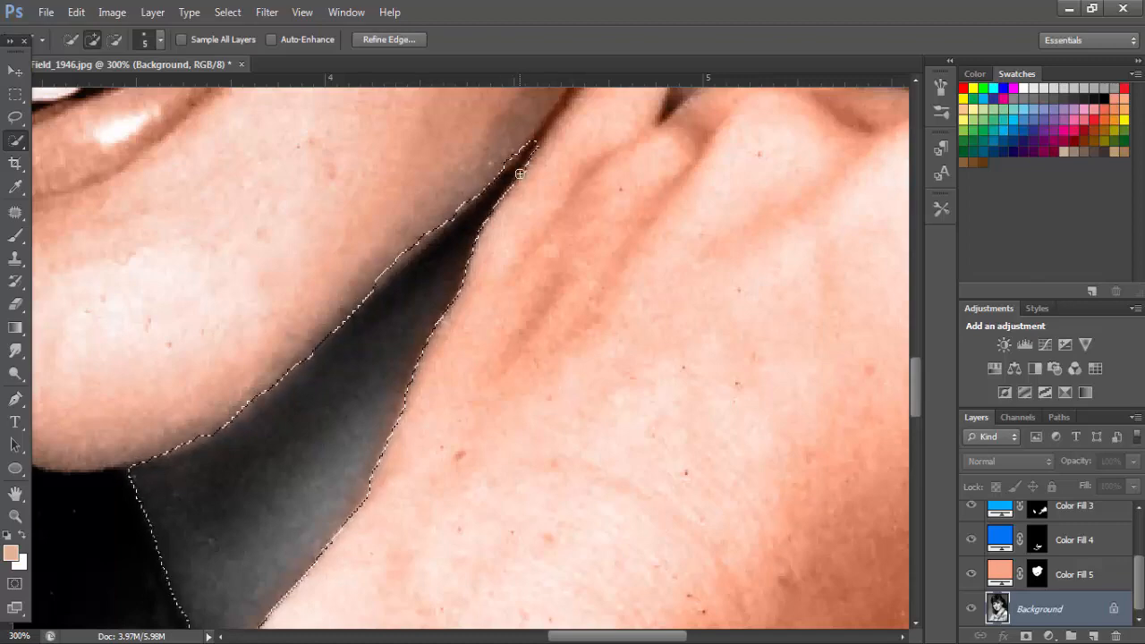
pyautogui.hotkey('ctrl', '-')
pyautogui.hotkey('ctrl', '-')
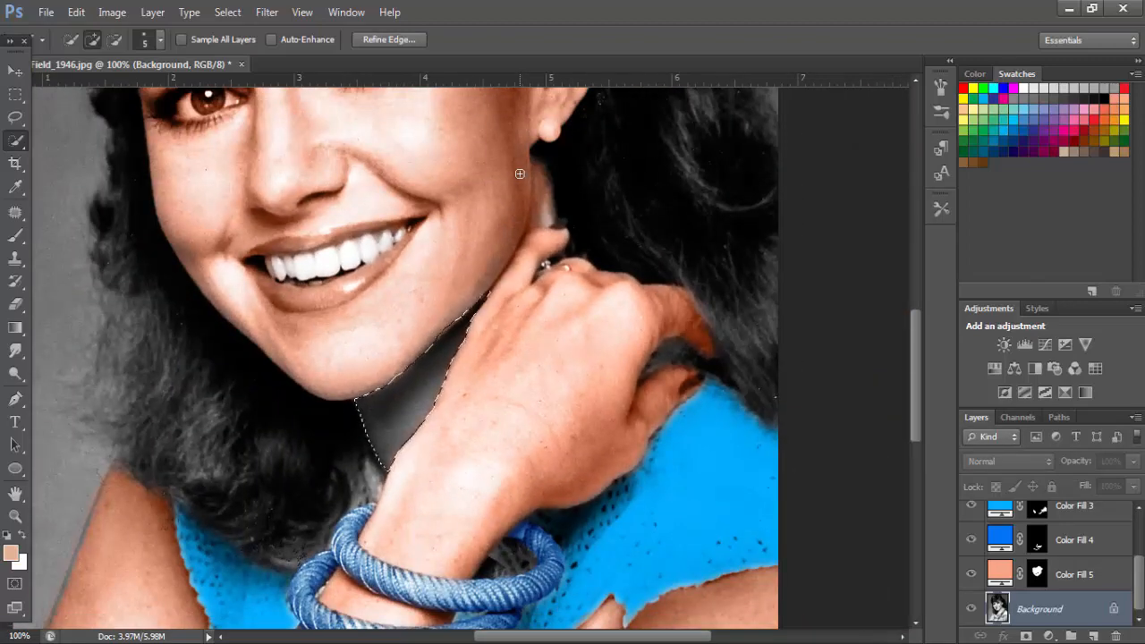
pyautogui.click(391, 42)
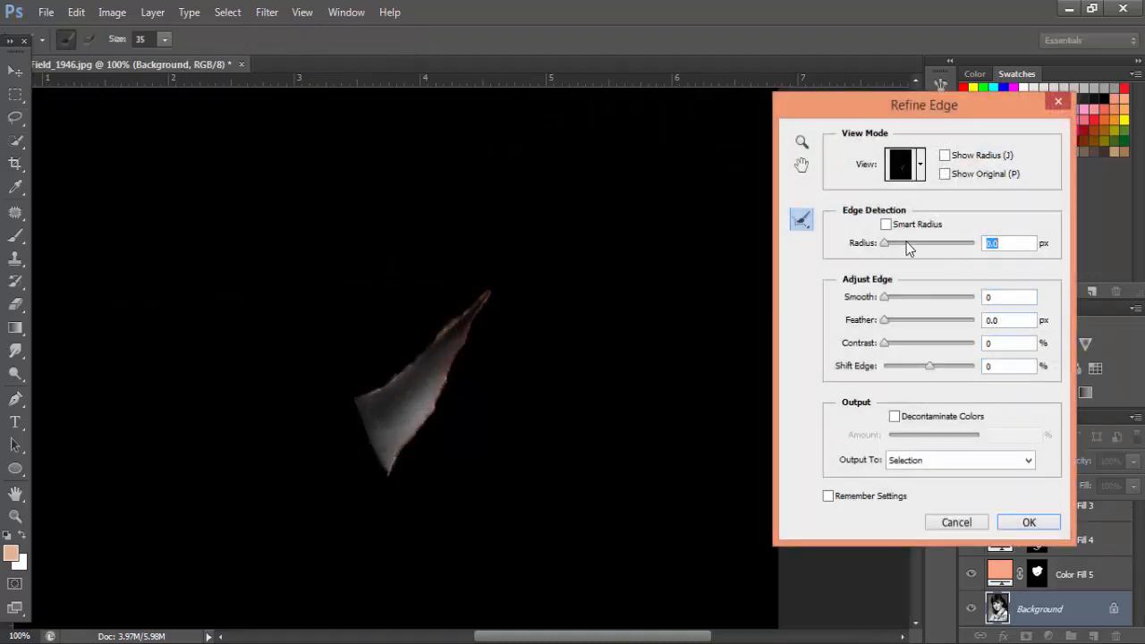
pyautogui.click(1029, 523)
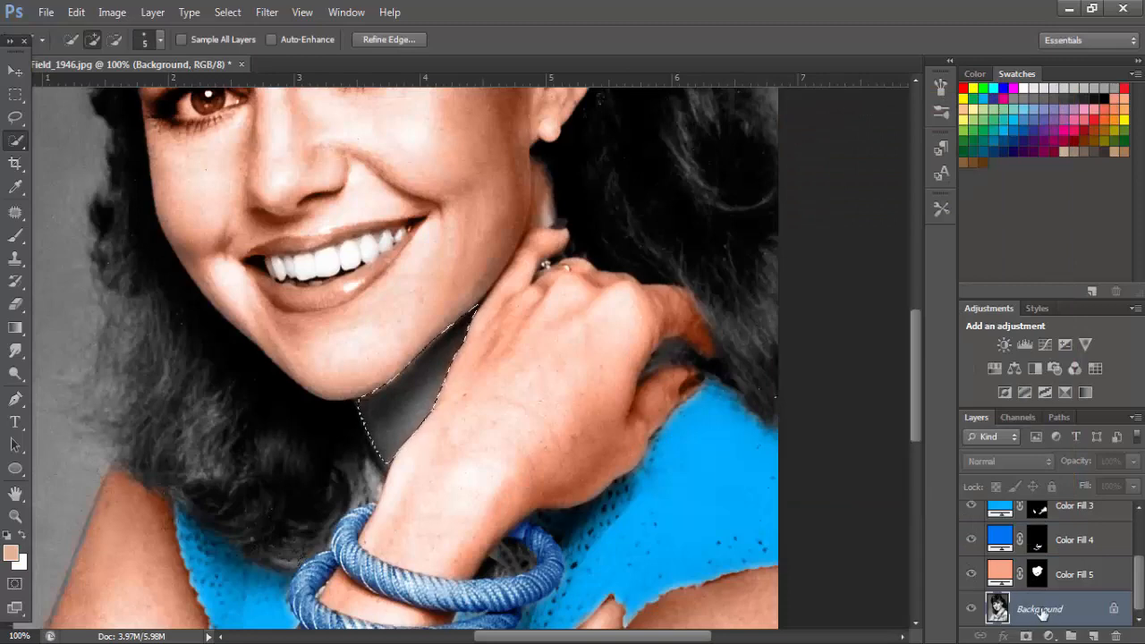
# Step: Tint the selected neck with a Solid Color fill layer in #c7875c, using the Color blend mode
pyautogui.click(1049, 636)
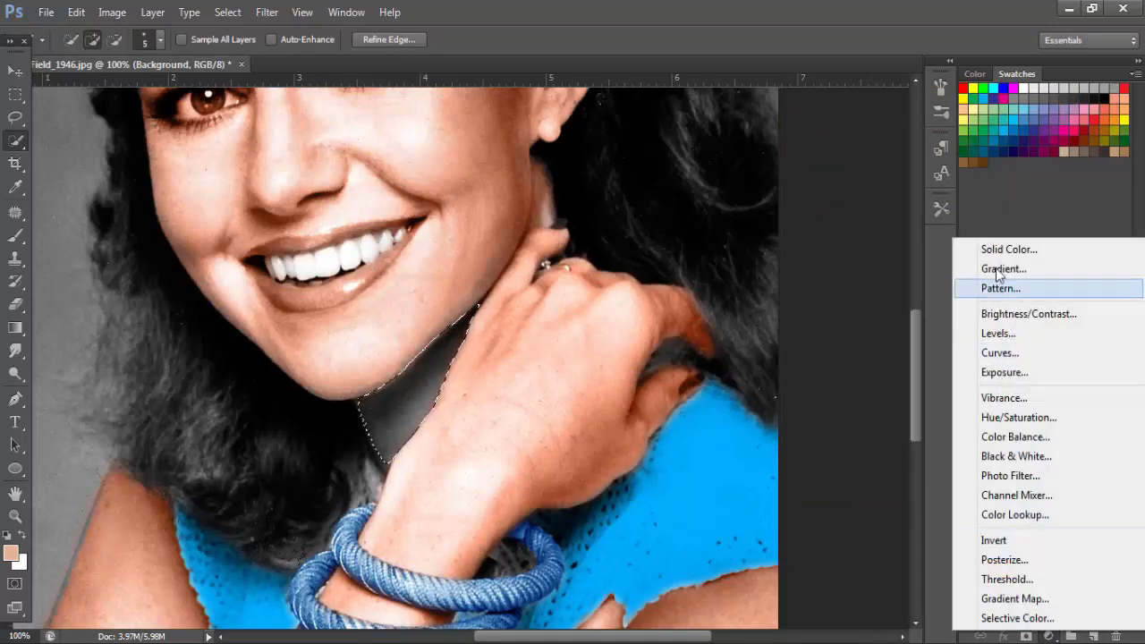
pyautogui.click(999, 249)
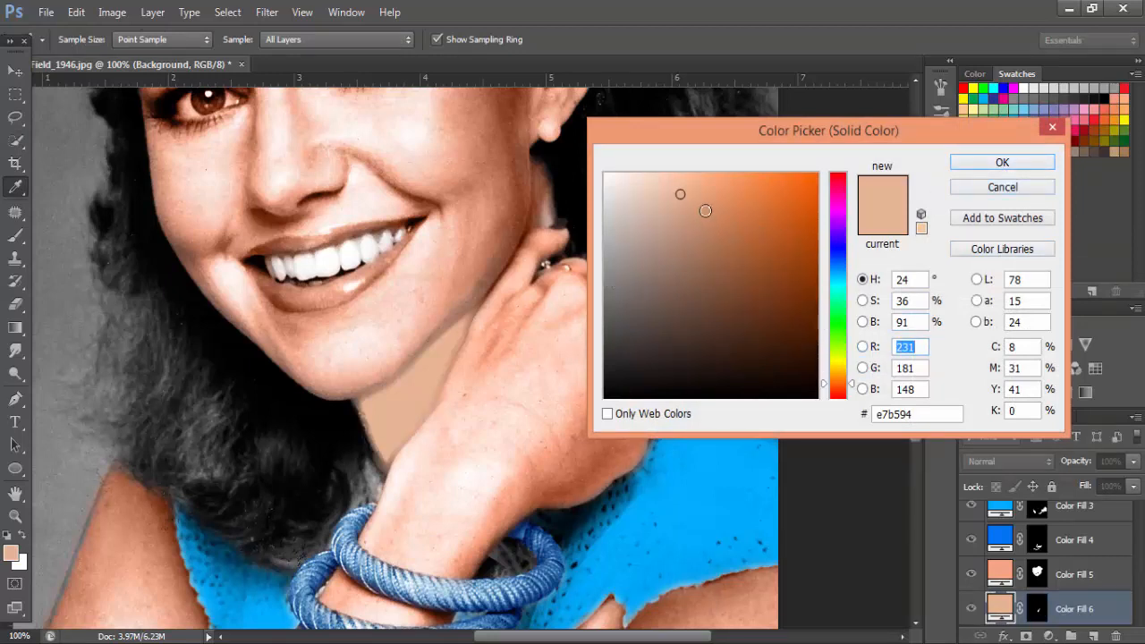
pyautogui.click(705, 210)
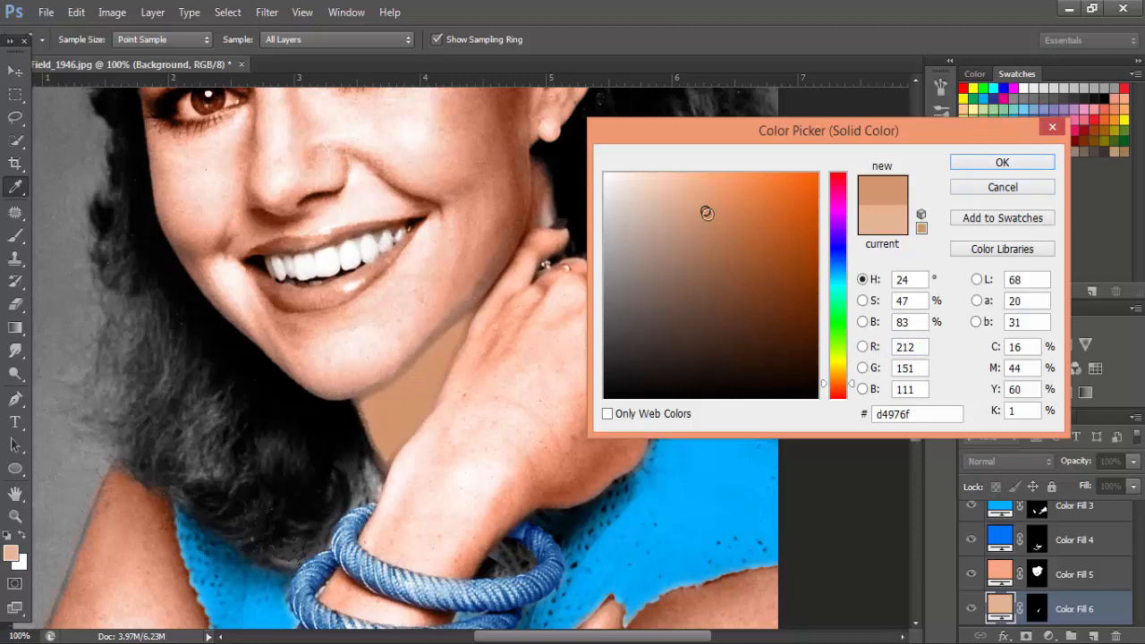
pyautogui.click(723, 221)
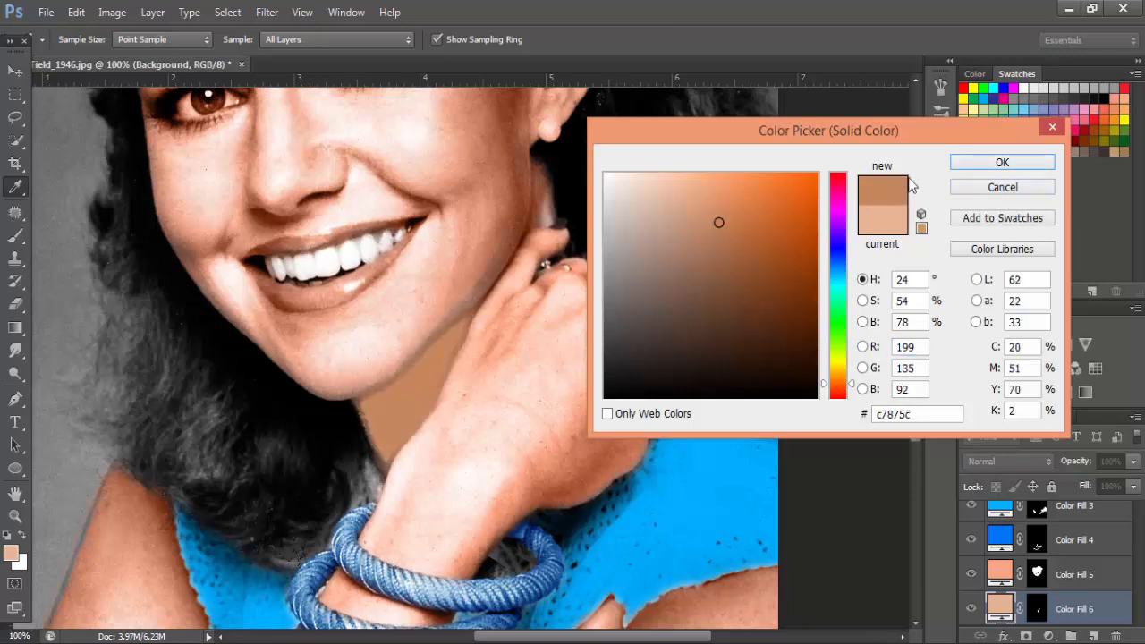
pyautogui.click(986, 163)
pyautogui.press('w')
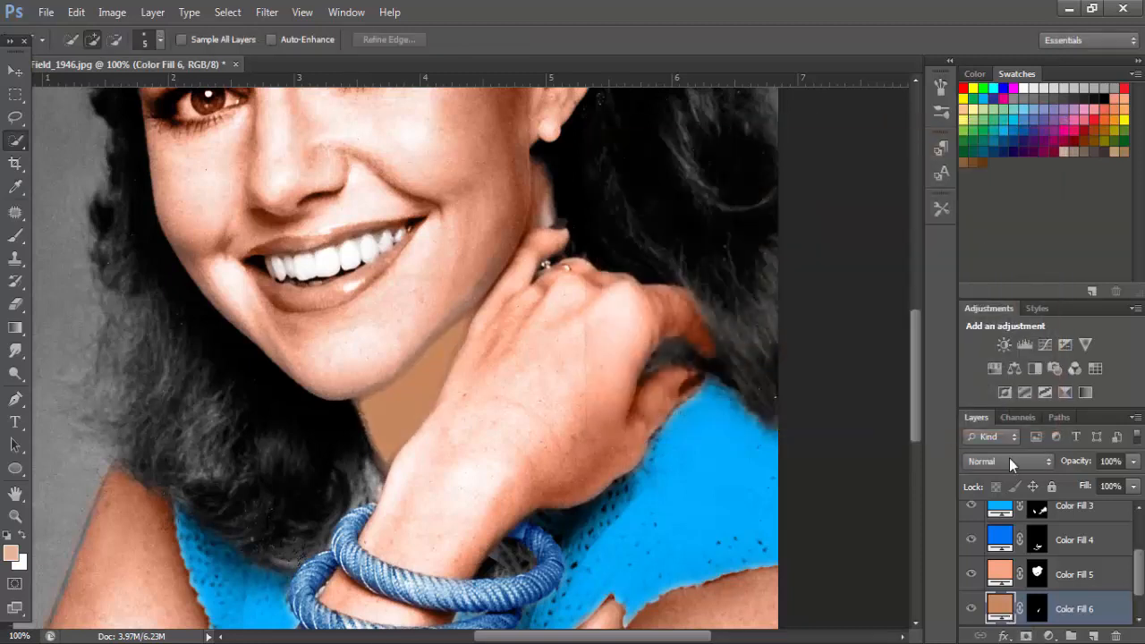
pyautogui.click(1009, 458)
pyautogui.click(982, 430)
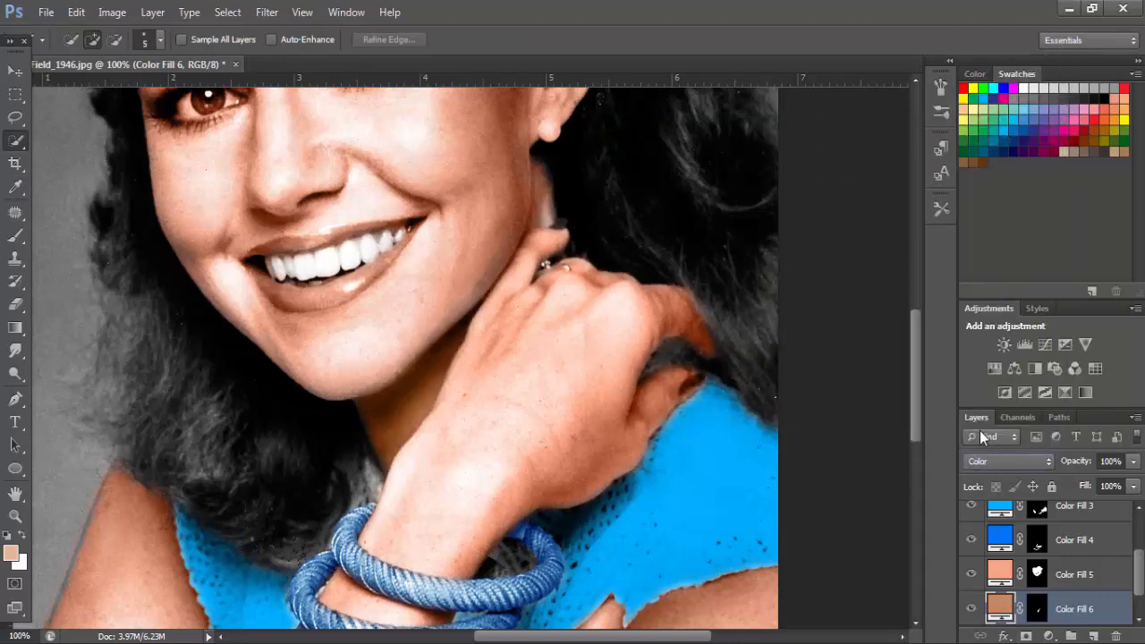
# Step: Outline the outer edge of both lips with a closed Pen tool path running from one mouth corner around and back
pyautogui.hotkey('ctrl', '-')
pyautogui.hotkey('ctrl', '-')
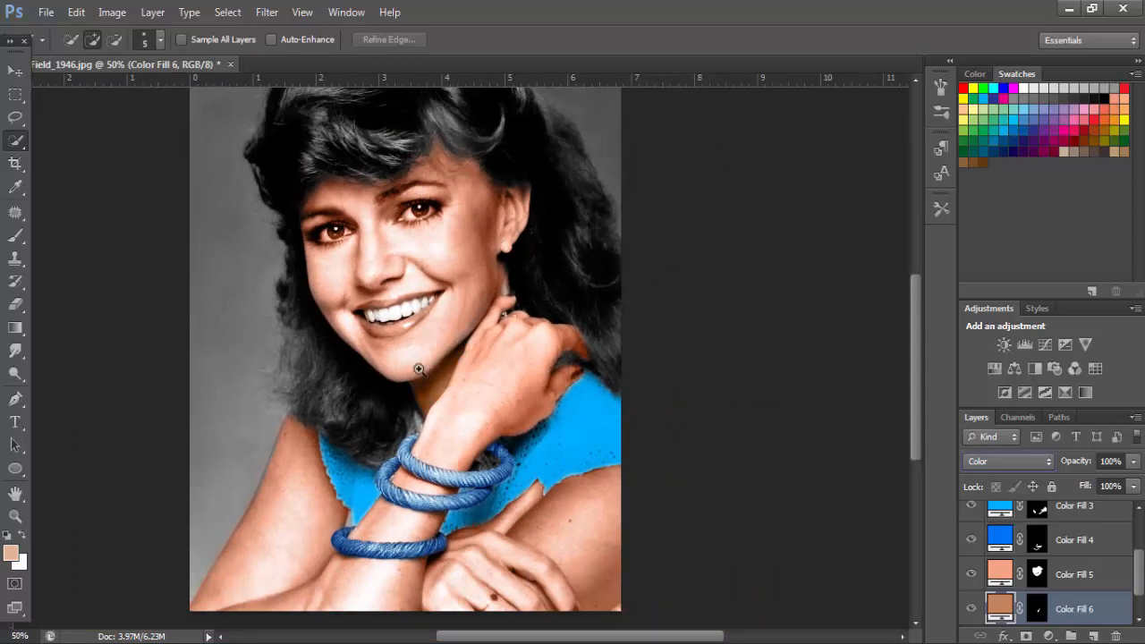
pyautogui.hotkey('ctrl', '-')
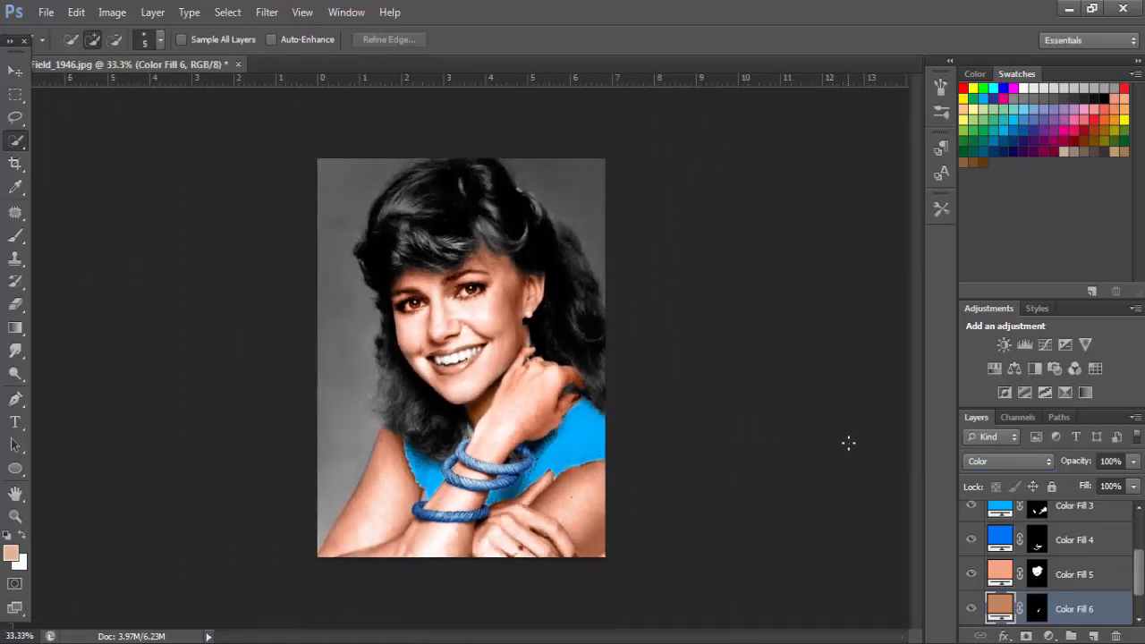
pyautogui.scroll(1, 549, 393)
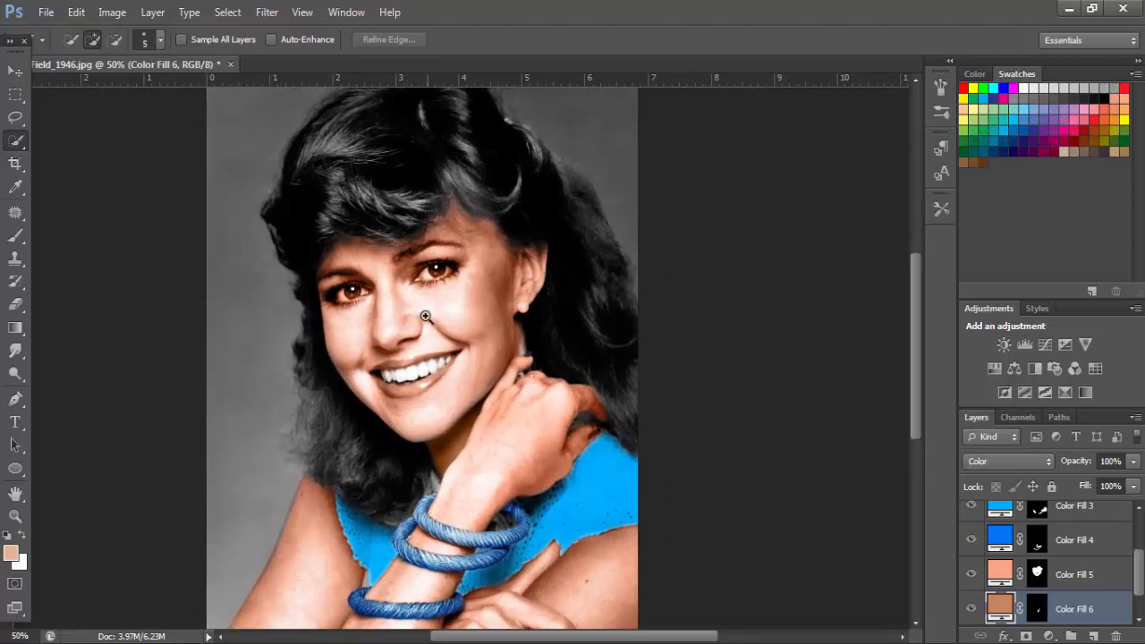
pyautogui.scroll(1, 408, 382)
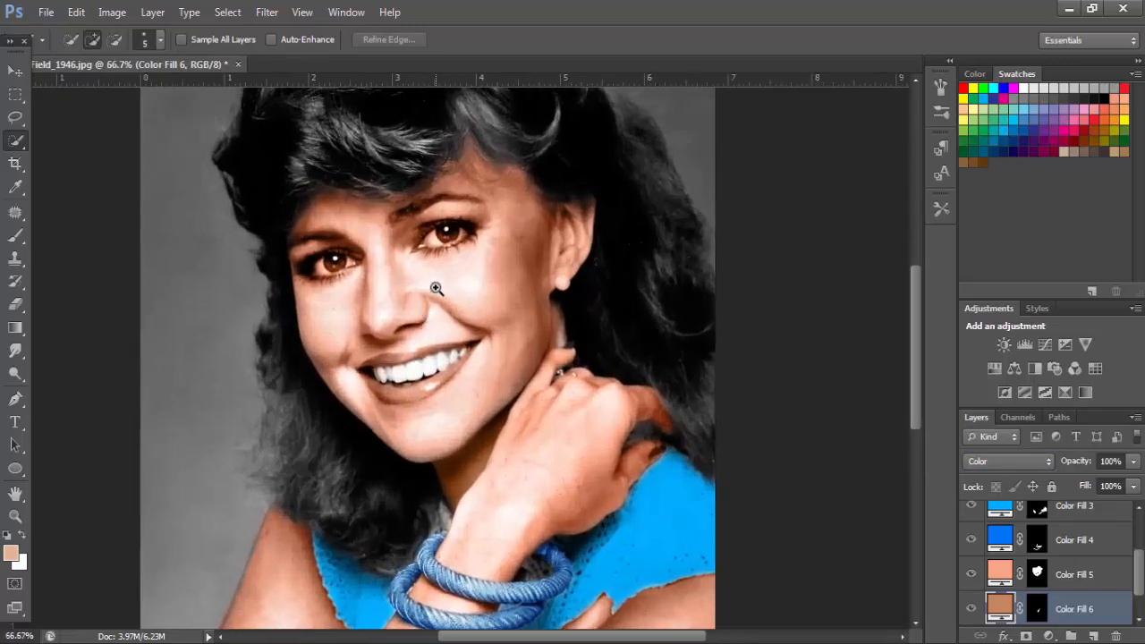
pyautogui.scroll(1, 434, 290)
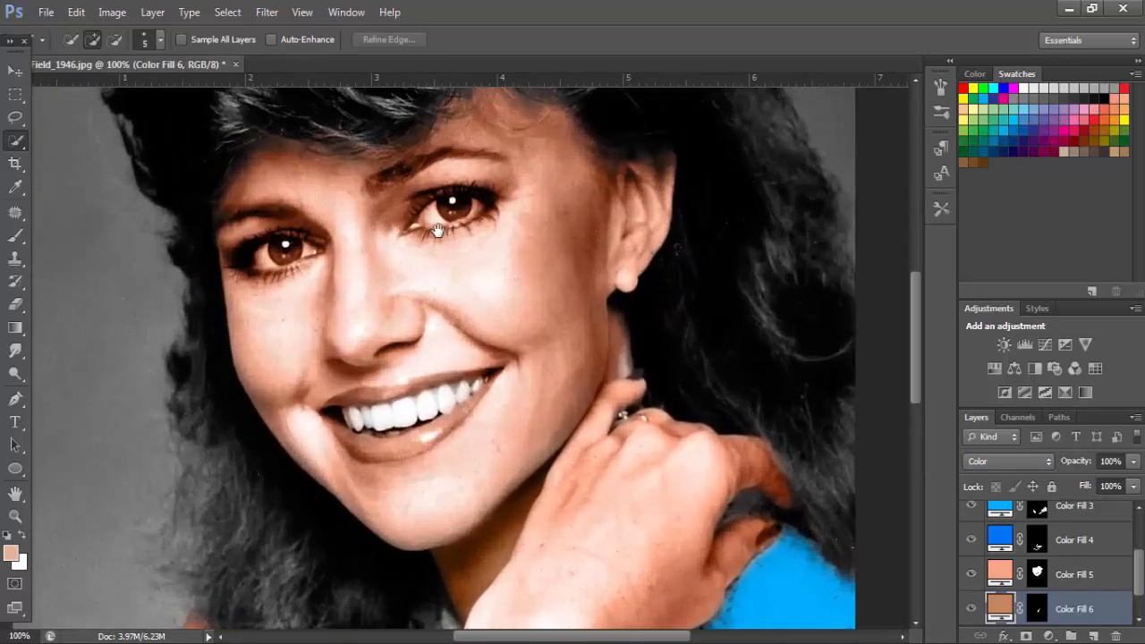
pyautogui.moveTo(498, 276); pyautogui.dragTo(494, 305)
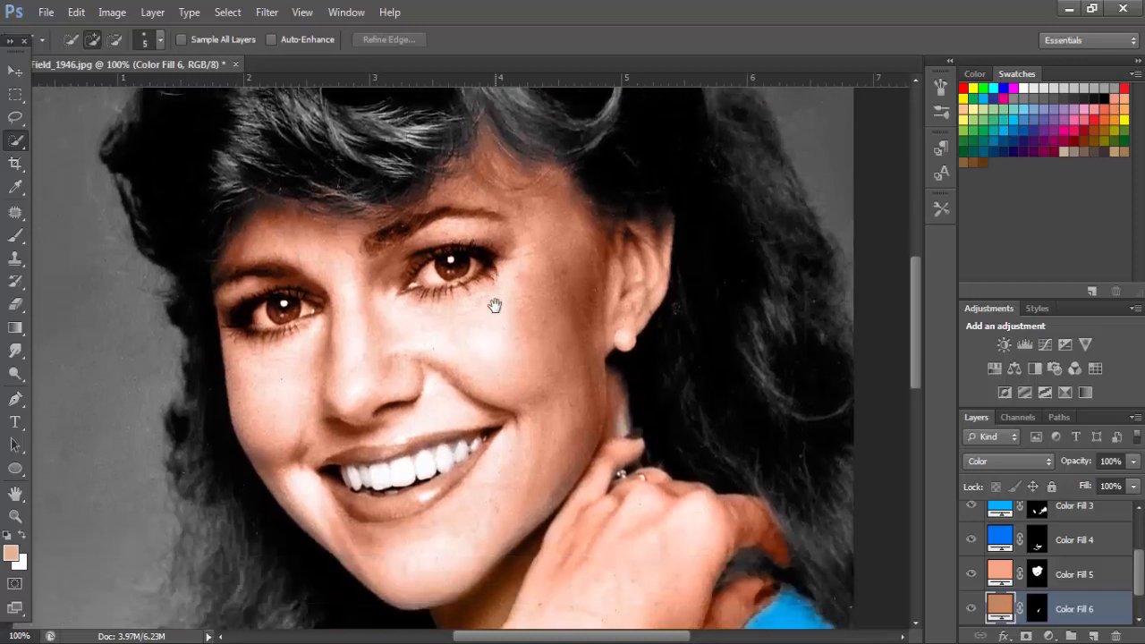
pyautogui.moveTo(464, 469); pyautogui.dragTo(445, 394)
pyautogui.scroll(1, 444, 299)
pyautogui.keyDown('ctrl'); pyautogui.click(451, 343); pyautogui.keyUp('ctrl')
pyautogui.moveTo(453, 342); pyautogui.dragTo(498, 336)
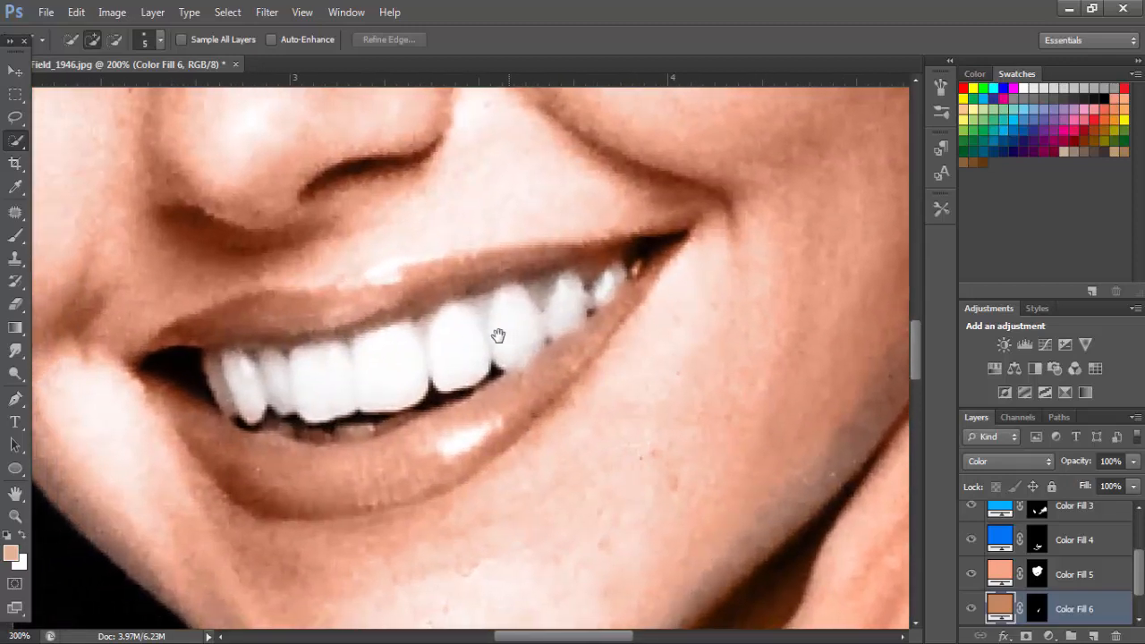
pyautogui.press('p')
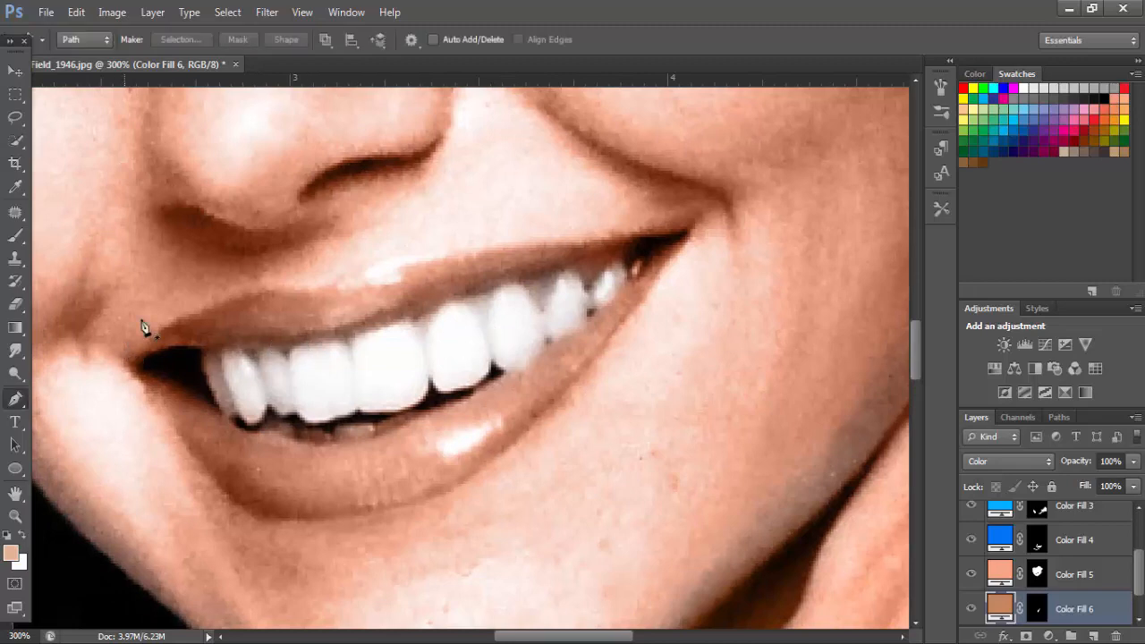
pyautogui.click(129, 360)
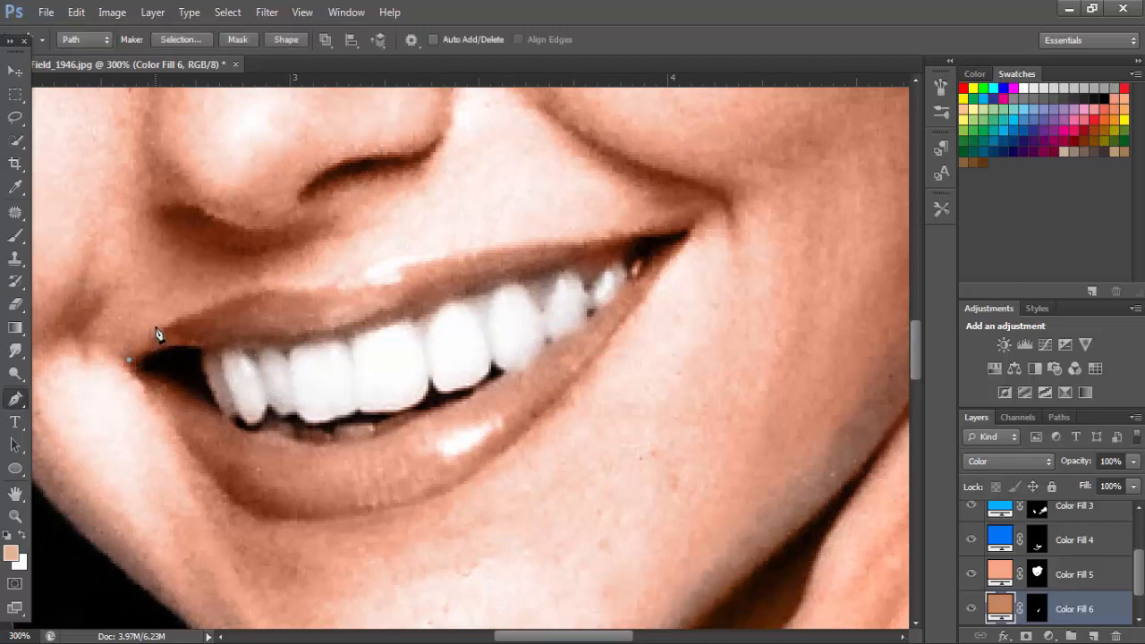
pyautogui.moveTo(313, 290); pyautogui.dragTo(329, 294)
pyautogui.moveTo(542, 242); pyautogui.dragTo(600, 236)
pyautogui.click(690, 218)
pyautogui.moveTo(414, 503); pyautogui.dragTo(337, 519)
pyautogui.moveTo(260, 515); pyautogui.dragTo(253, 504)
pyautogui.click(130, 360)
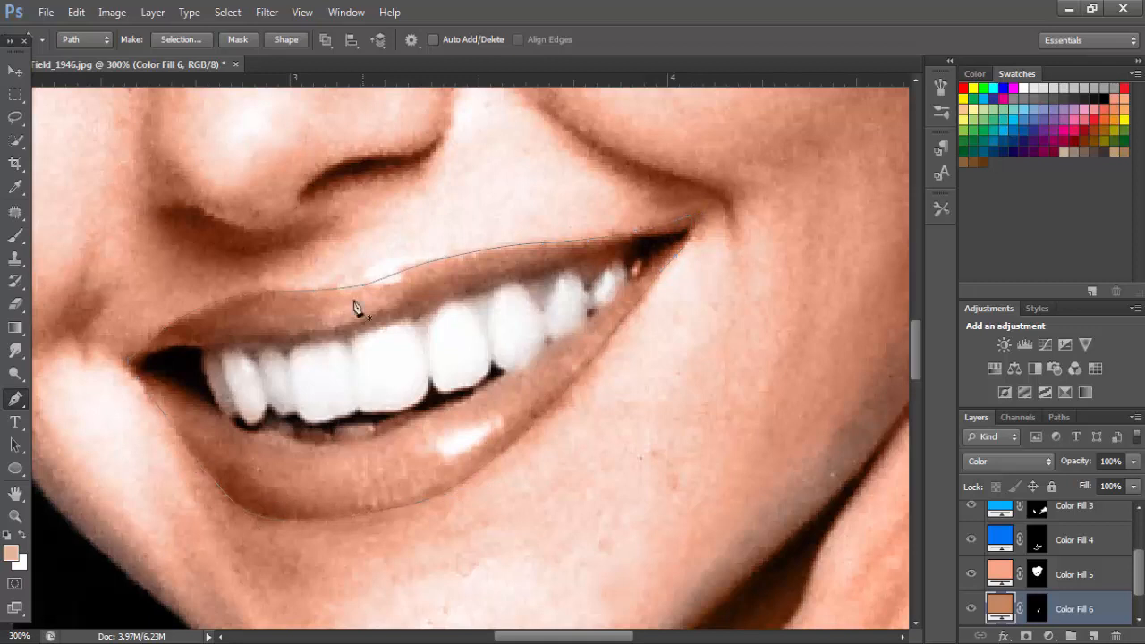
# Step: Trace a second closed Pen path along the inner lip edges around the teeth and the dark mouth corners
pyautogui.click(139, 368)
pyautogui.moveTo(170, 348); pyautogui.dragTo(199, 346)
pyautogui.moveTo(246, 343); pyautogui.dragTo(261, 338)
pyautogui.moveTo(594, 253); pyautogui.dragTo(626, 245)
pyautogui.click(685, 229)
pyautogui.click(670, 250)
pyautogui.moveTo(609, 304); pyautogui.dragTo(587, 322)
pyautogui.moveTo(511, 375); pyautogui.dragTo(480, 394)
pyautogui.moveTo(349, 443); pyautogui.dragTo(323, 450)
pyautogui.moveTo(237, 428); pyautogui.dragTo(215, 415)
pyautogui.moveTo(154, 378); pyautogui.dragTo(125, 374)
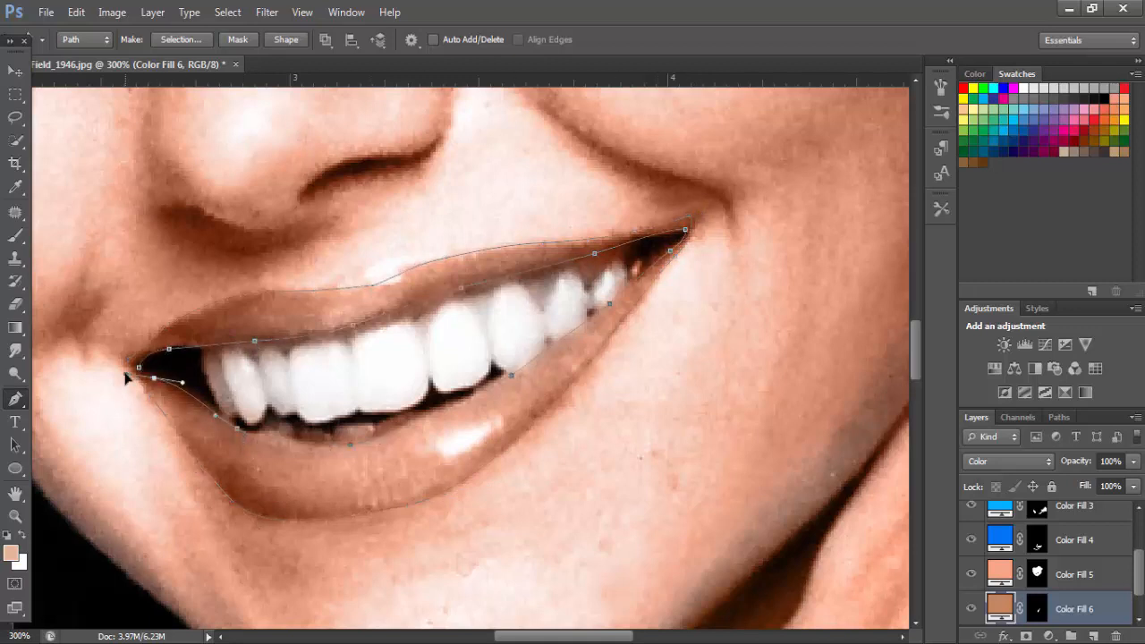
pyautogui.keyDown('alt'); pyautogui.click(154, 378); pyautogui.keyUp('alt')
pyautogui.click(139, 369)
# Step: Convert the two lip paths into a selection that covers the lips and leaves out the teeth
pyautogui.hotkey('ctrl', '-')
pyautogui.hotkey('ctrl', '-')
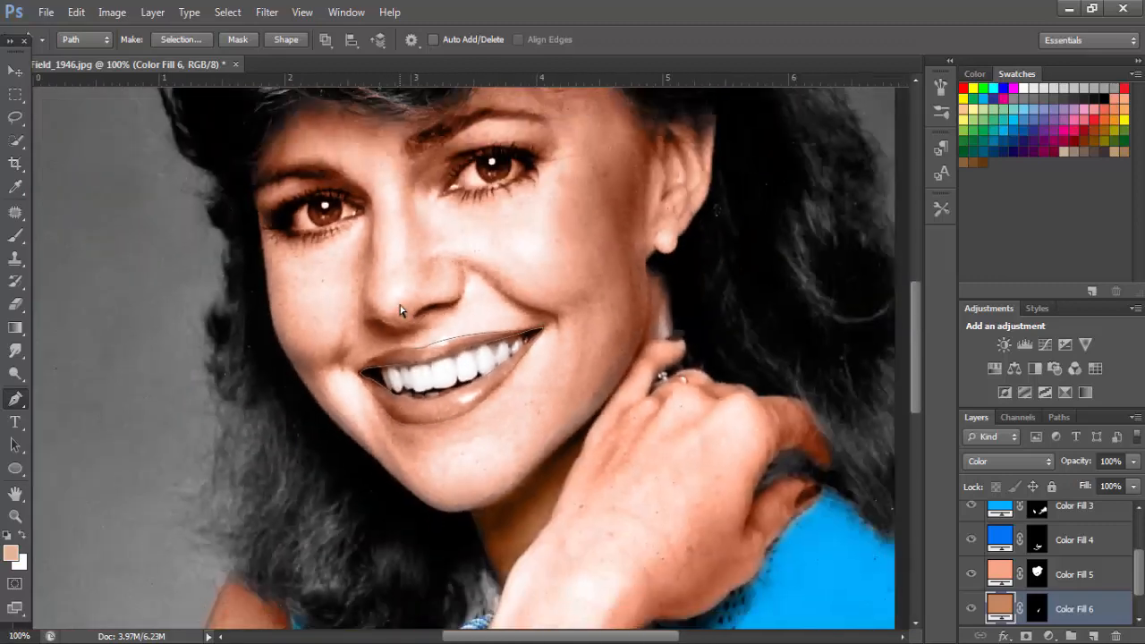
pyautogui.hotkey('ctrl', '-')
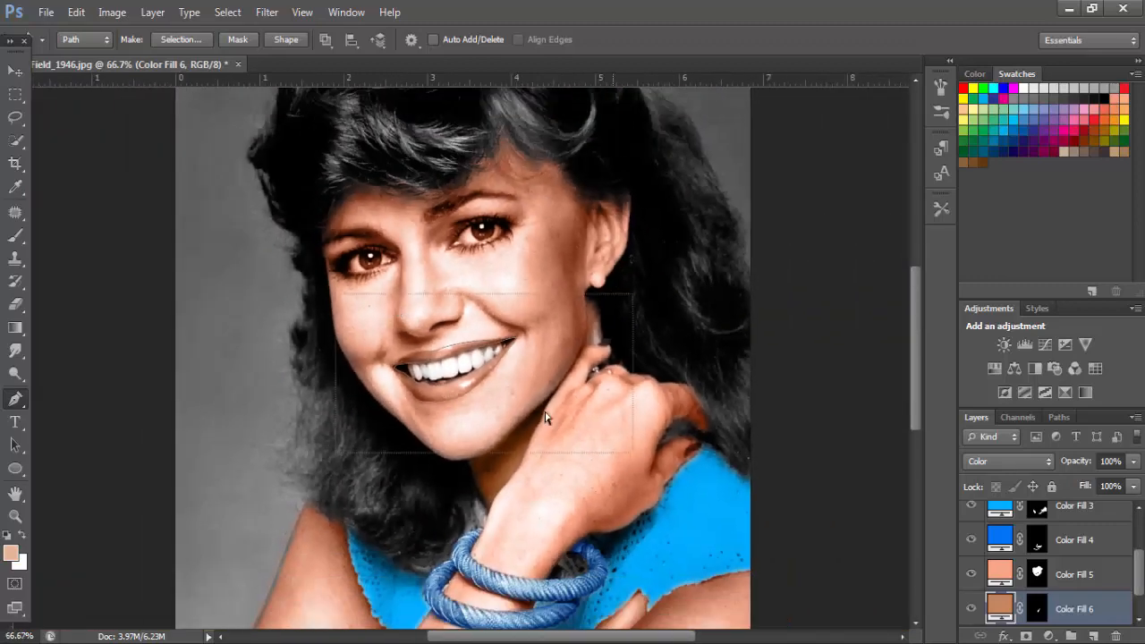
pyautogui.rightClick(470, 365)
pyautogui.click(537, 367)
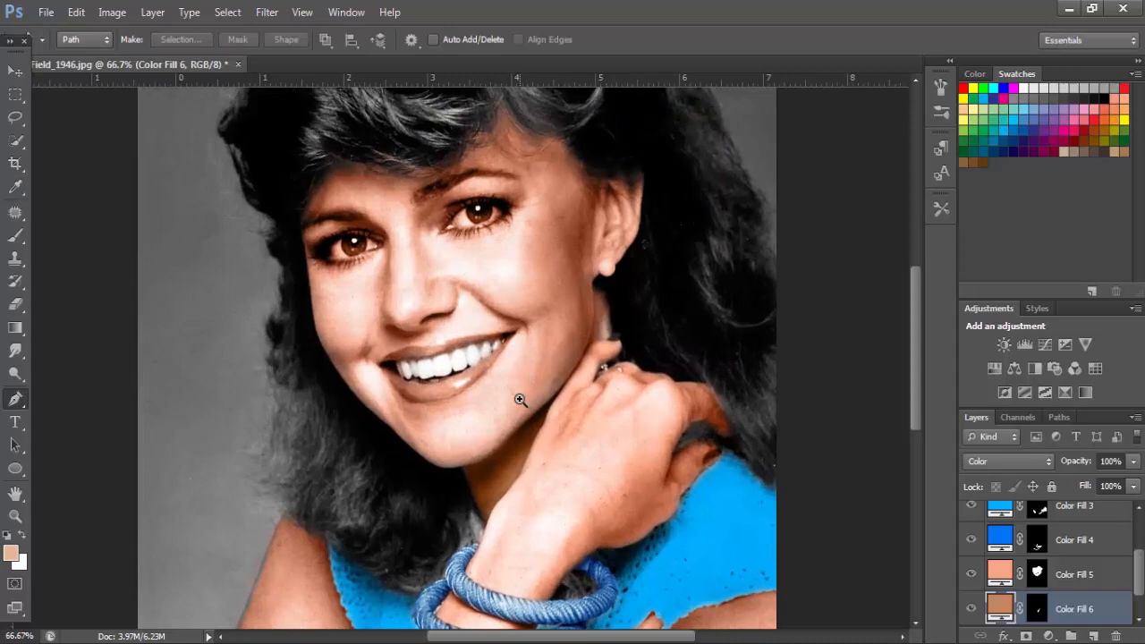
pyautogui.keyDown('ctrl'); pyautogui.click(519, 399); pyautogui.keyUp('ctrl')
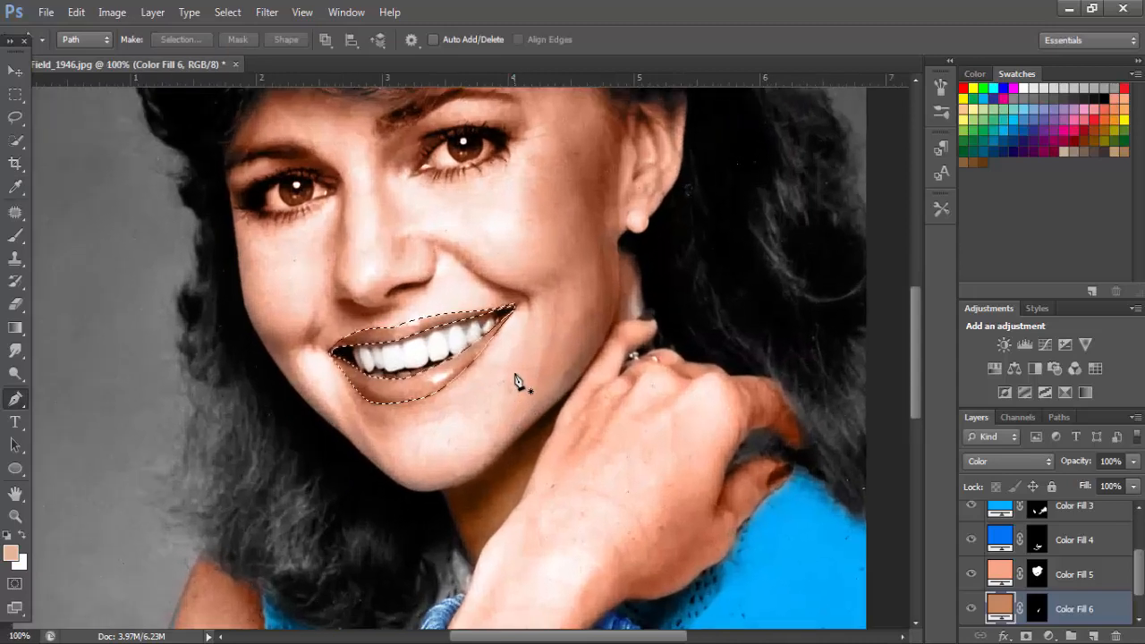
# Step: Tint the selected lips with a red Solid Color fill layer directly above the Background, using the Multiply blend mode
pyautogui.moveTo(1138, 573); pyautogui.dragTo(1138, 617)
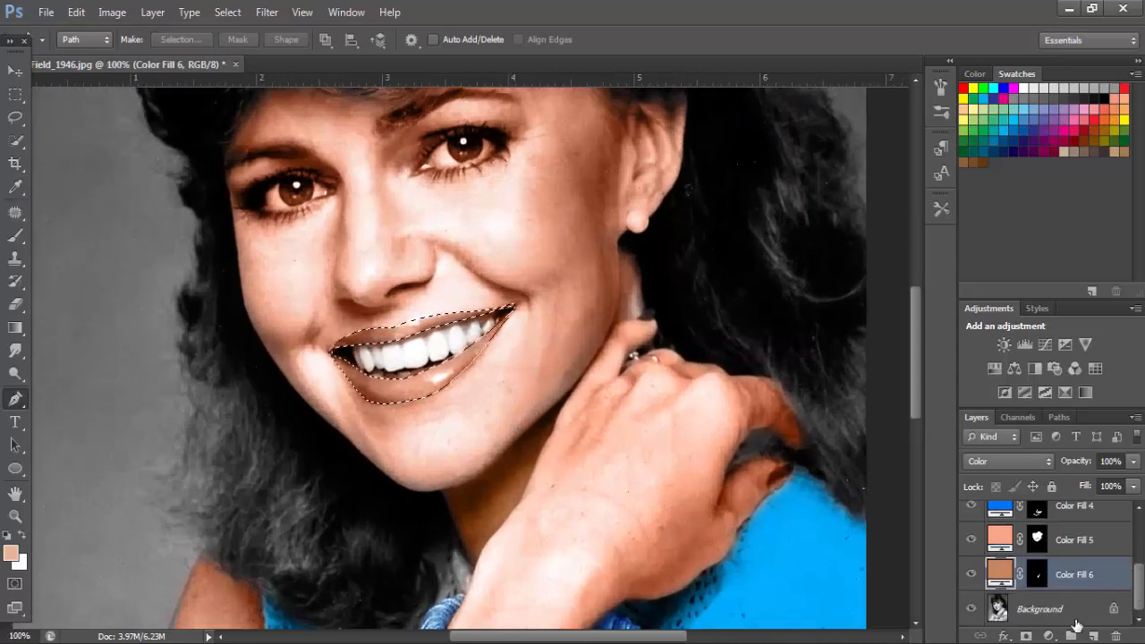
pyautogui.click(1056, 609)
pyautogui.click(1048, 636)
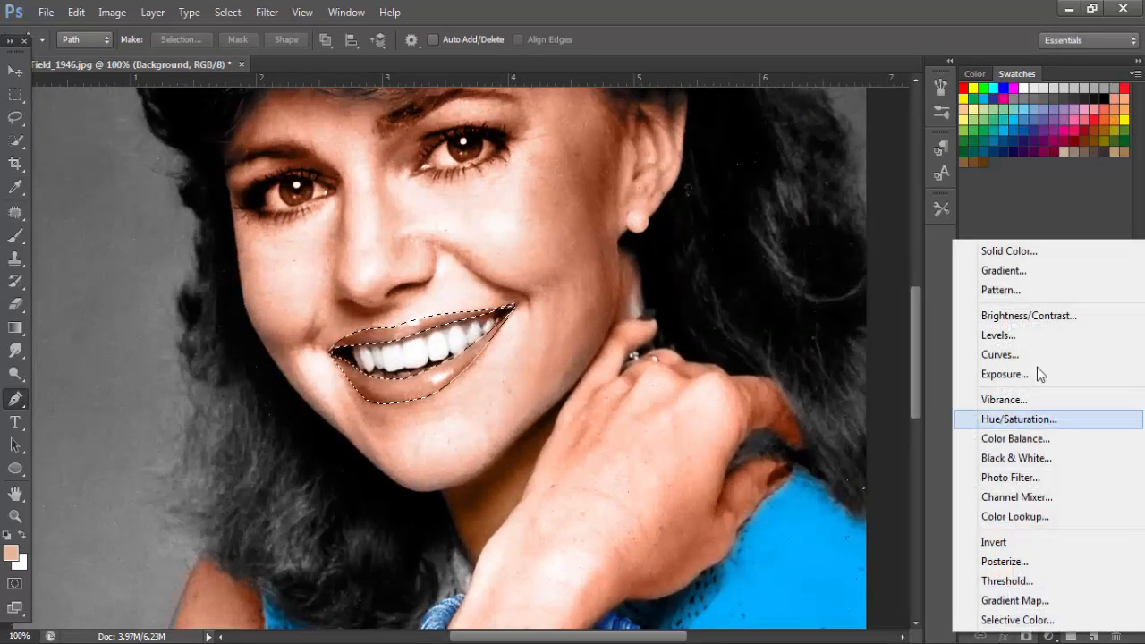
pyautogui.click(1014, 251)
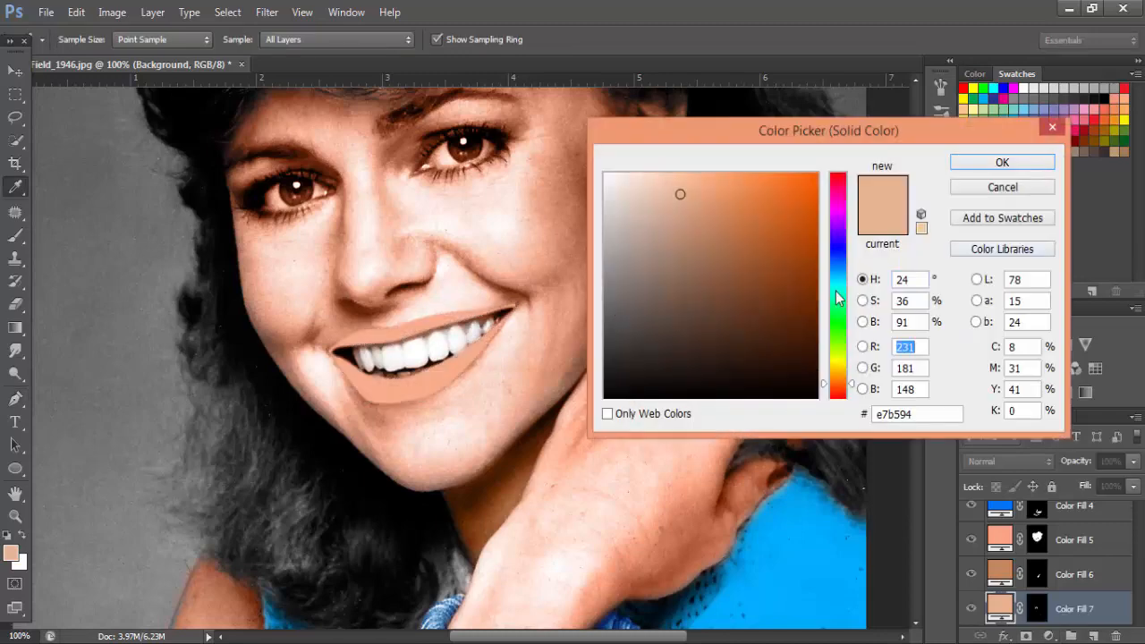
pyautogui.moveTo(843, 208)
pyautogui.mouseDown()
pyautogui.moveTo(843, 186)
pyautogui.moveTo(852, 213)
pyautogui.mouseUp()
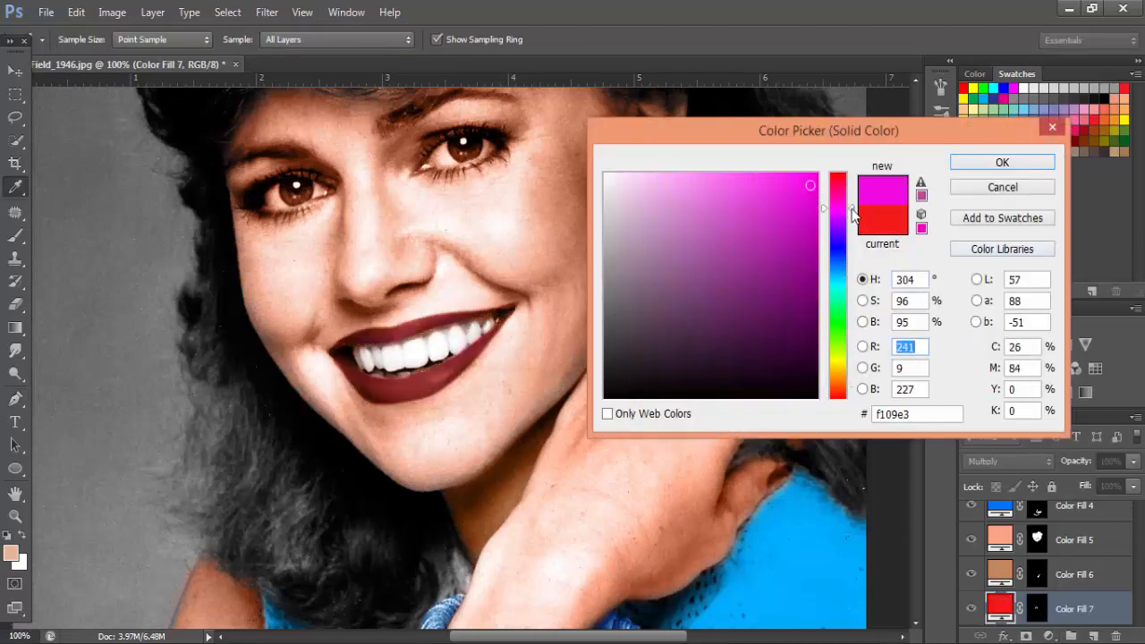
pyautogui.click(1000, 164)
pyautogui.press('p')
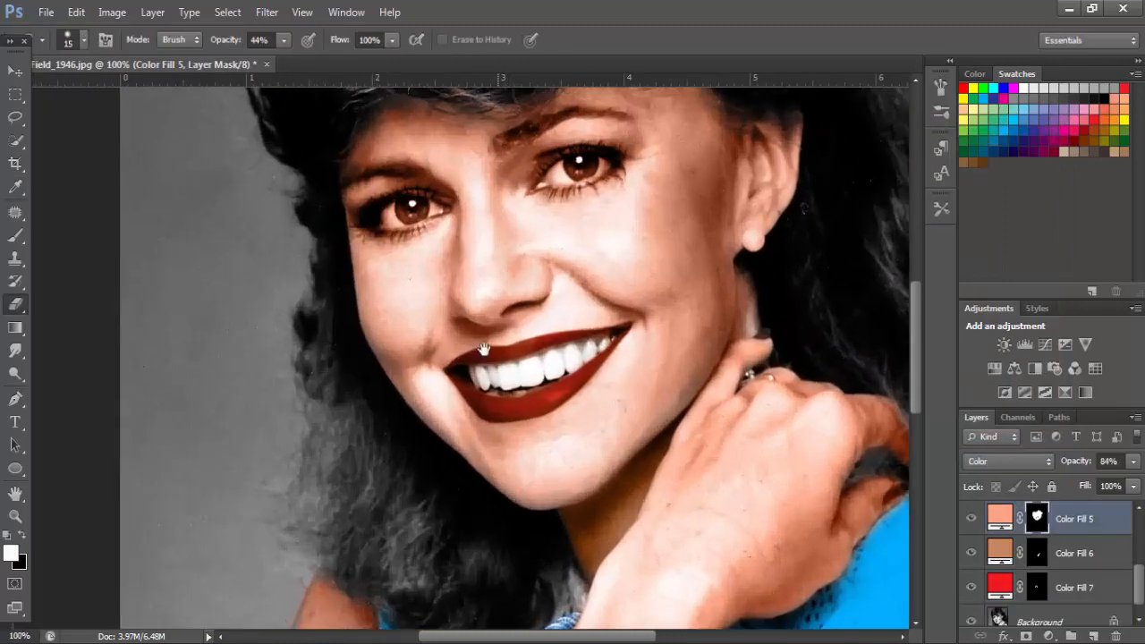
# Step: Erase the skin tint from the eye on the picture's right side in the Color Fill 5 mask
pyautogui.scroll(3, 525, 307)
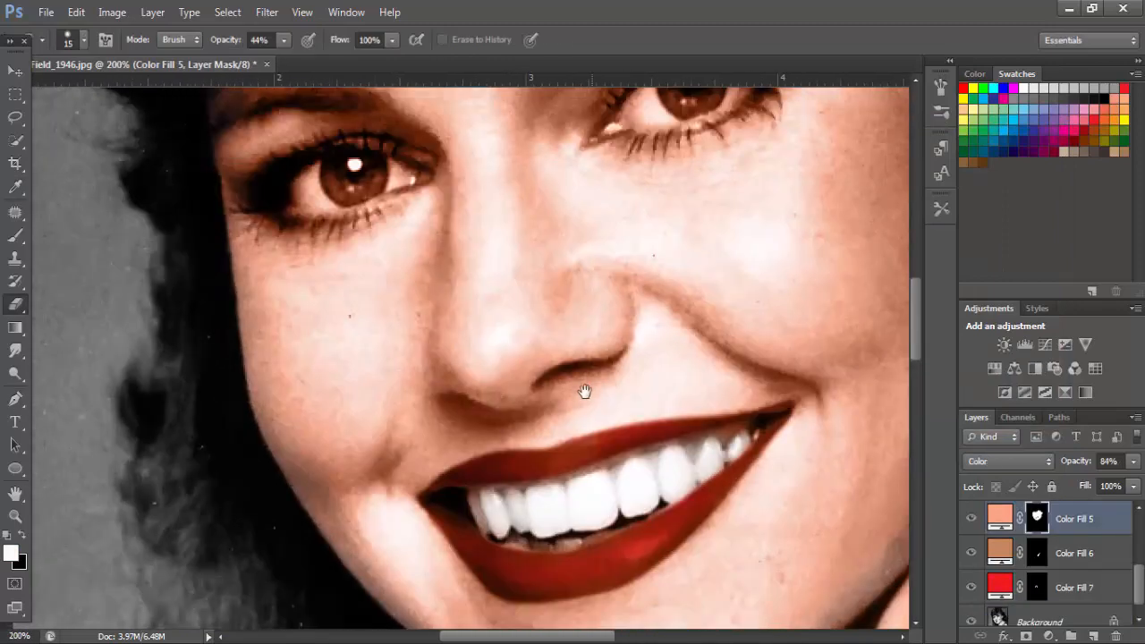
pyautogui.moveTo(709, 134); pyautogui.dragTo(670, 352)
pyautogui.keyDown('ctrl'); pyautogui.click(671, 272); pyautogui.keyUp('ctrl')
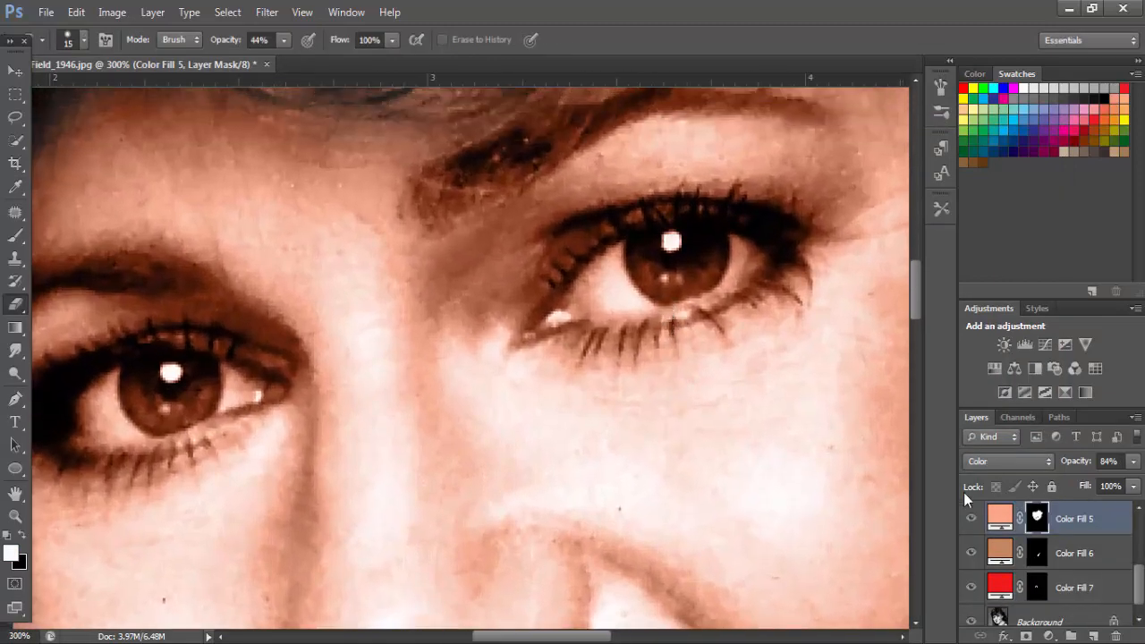
pyautogui.click(971, 519)
pyautogui.click(970, 519)
pyautogui.moveTo(730, 254)
pyautogui.mouseDown()
pyautogui.moveTo(686, 258)
pyautogui.moveTo(622, 288)
pyautogui.moveTo(632, 259)
pyautogui.moveTo(570, 312)
pyautogui.mouseUp()
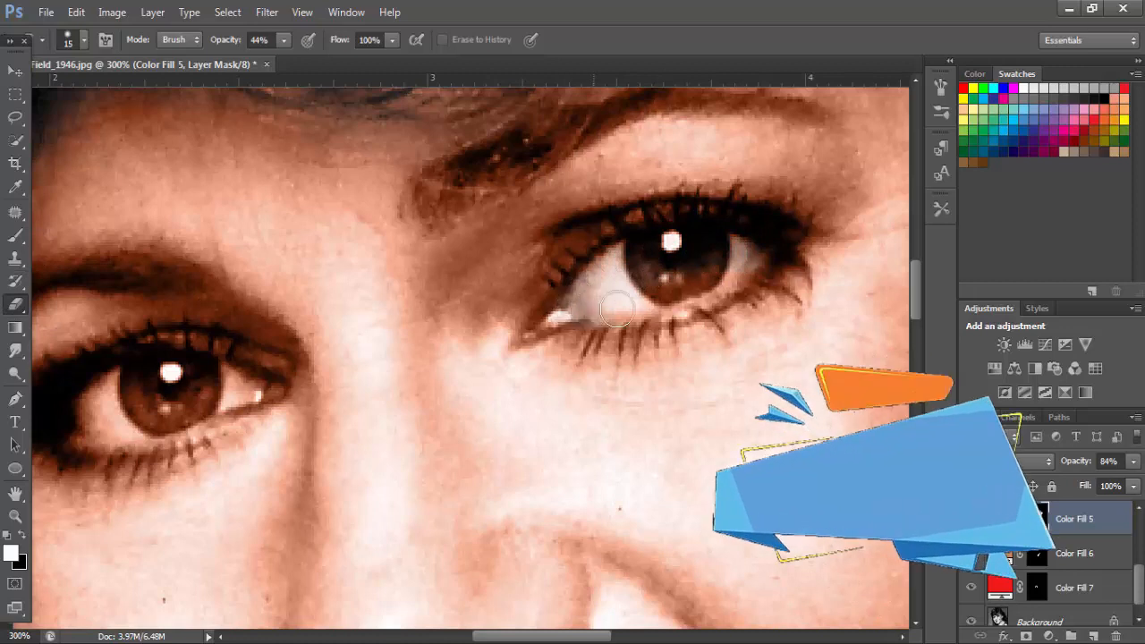
pyautogui.moveTo(763, 257)
pyautogui.mouseDown()
pyautogui.moveTo(659, 240)
pyautogui.moveTo(612, 258)
pyautogui.moveTo(574, 310)
pyautogui.mouseUp()
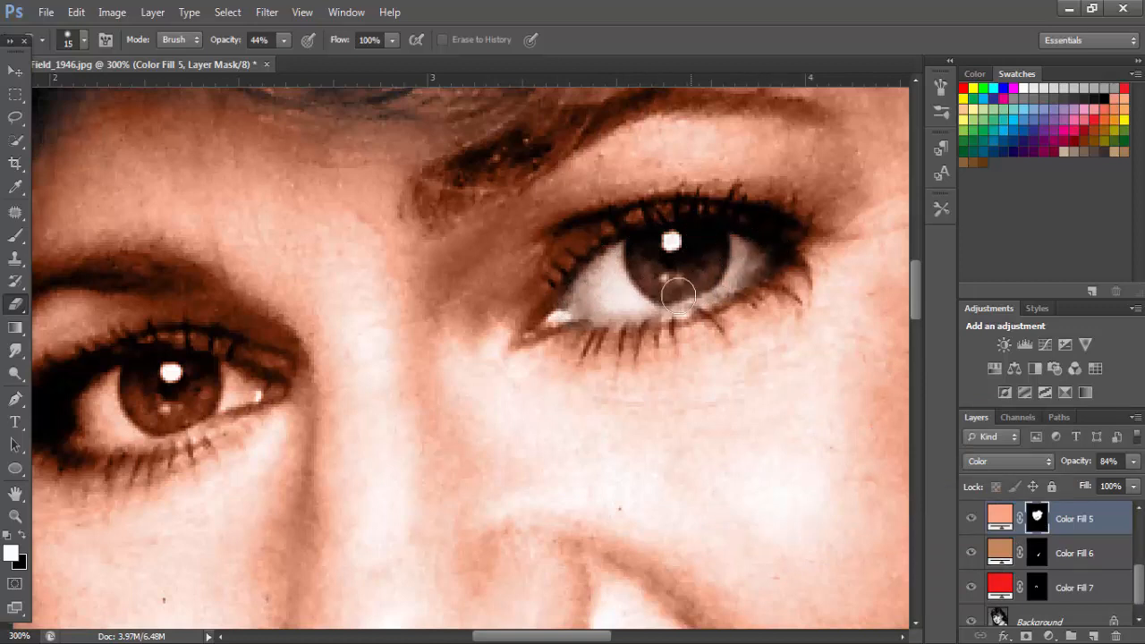
# Step: Erase the skin tint from the white and iris of the eye on the picture's left side
pyautogui.click(159, 390)
pyautogui.moveTo(242, 390); pyautogui.dragTo(206, 390)
pyautogui.moveTo(112, 387)
pyautogui.mouseDown()
pyautogui.moveTo(84, 409)
pyautogui.moveTo(120, 422)
pyautogui.moveTo(197, 417)
pyautogui.moveTo(259, 395)
pyautogui.mouseUp()
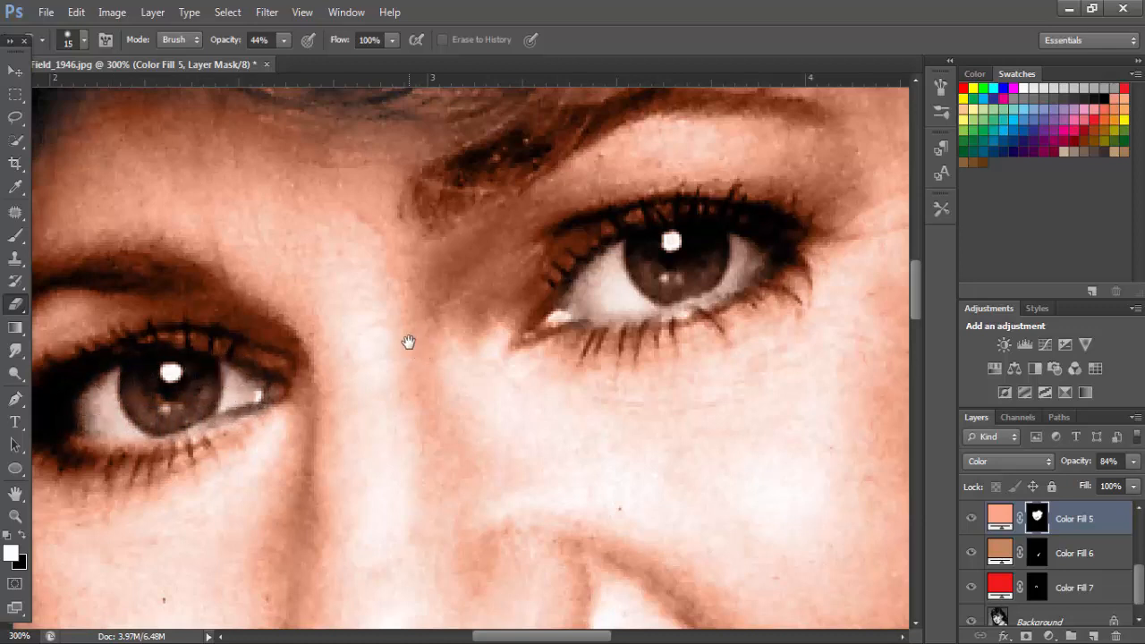
# Step: Erase the skin tint from the eyebrow on the picture's right side, adjusting the eraser size to the brow's width
pyautogui.hotkey('ctrl', '-')
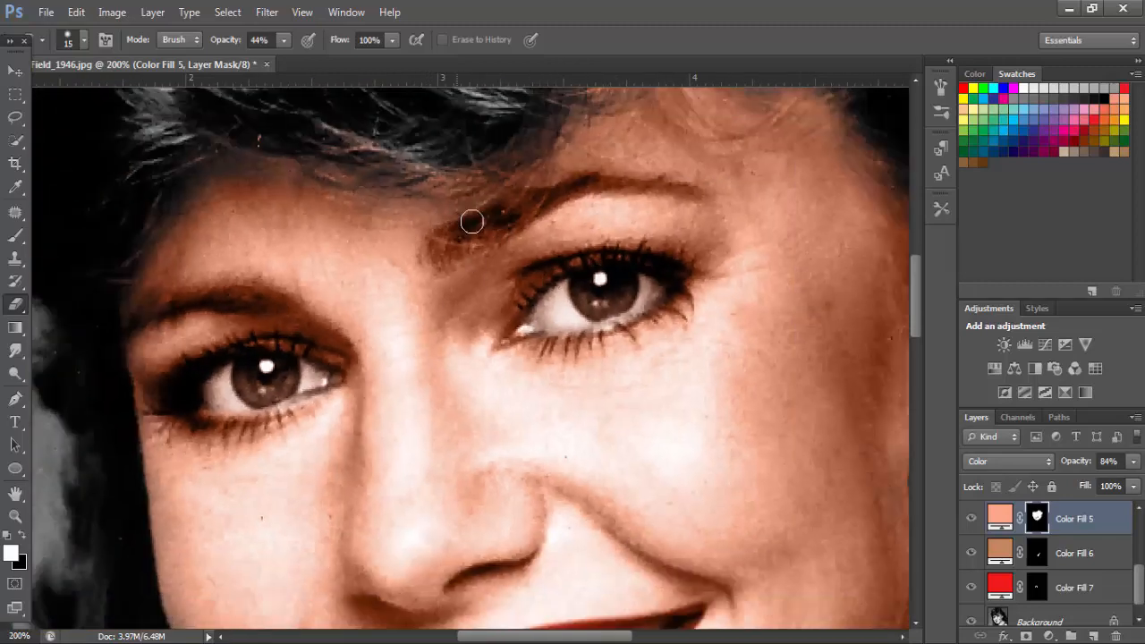
pyautogui.press(']')
pyautogui.moveTo(446, 248); pyautogui.dragTo(543, 199)
pyautogui.press(']')
pyautogui.press(']')
pyautogui.press('[')
pyautogui.press('[')
pyautogui.press('[')
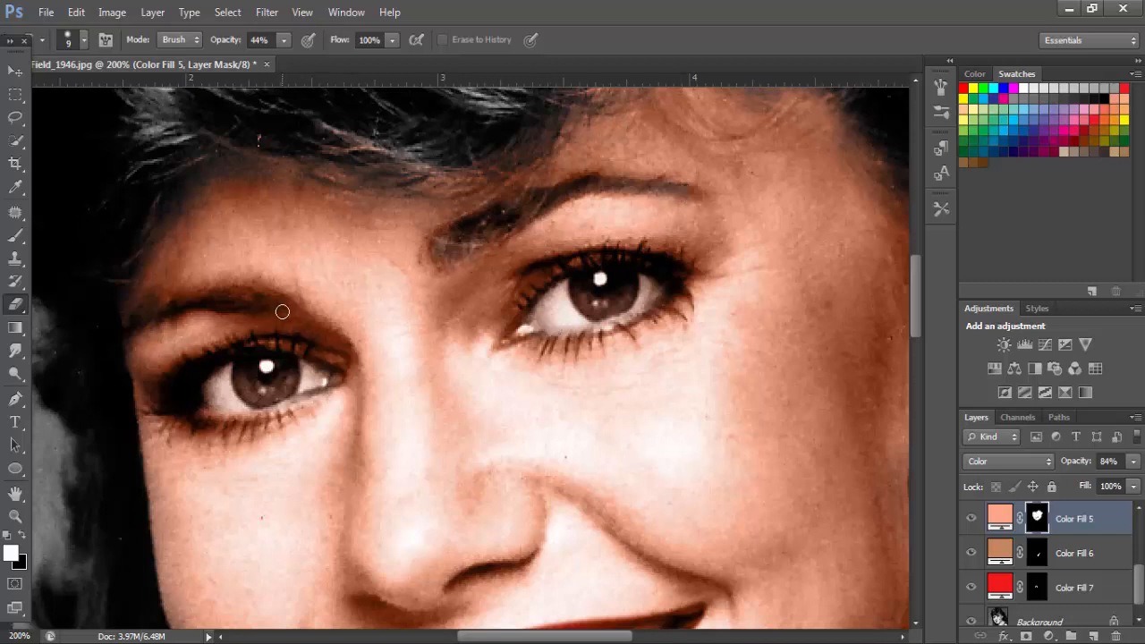
# Step: Erase the skin tint from the eyebrow on the picture's left side with the eraser at size 10
pyautogui.press(']')
pyautogui.press(']')
pyautogui.press('[')
pyautogui.hotkey('ctrl', '-')
pyautogui.hotkey('ctrl', '-')
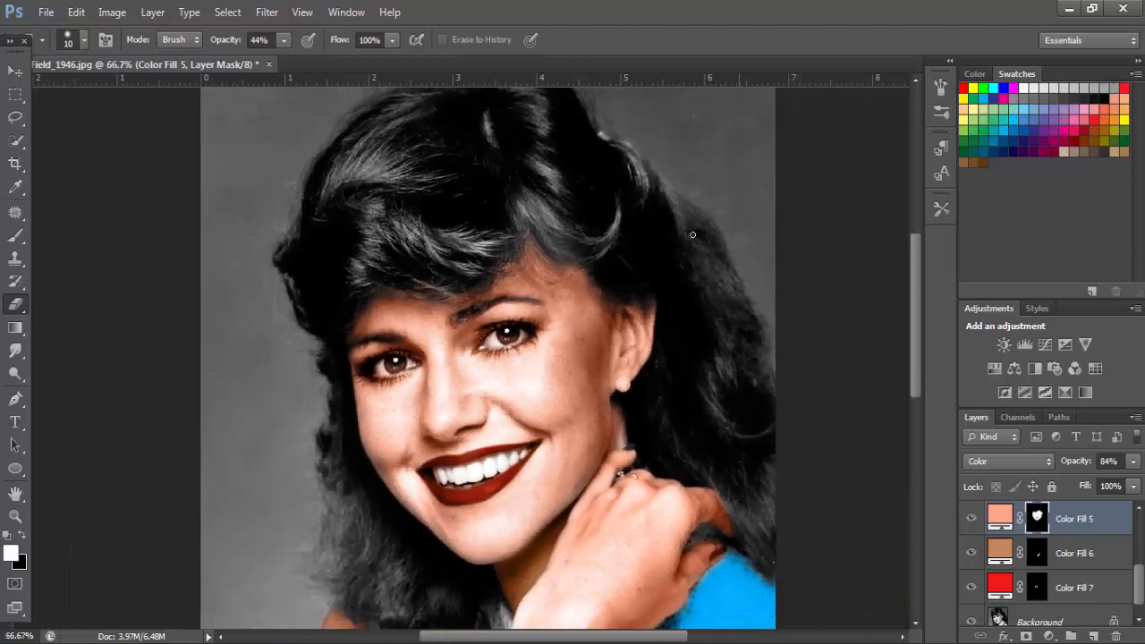
# Step: Select both irises on the Background layer with two elliptical selections, adding the second to the first
pyautogui.scroll(2, 477, 355)
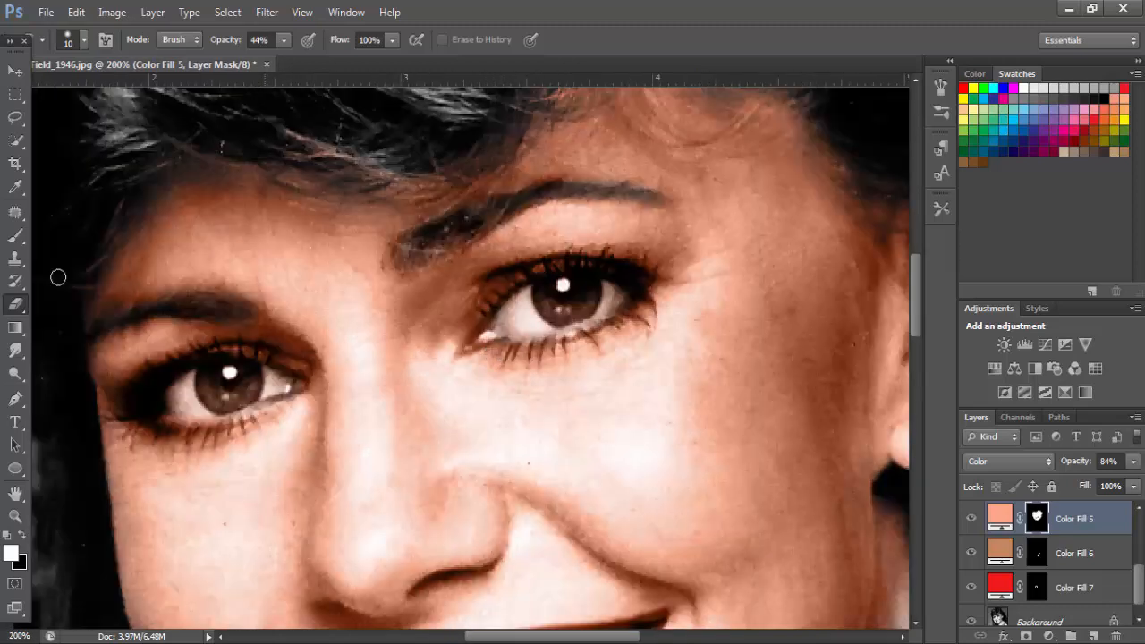
pyautogui.moveTo(1142, 580); pyautogui.dragTo(1142, 602)
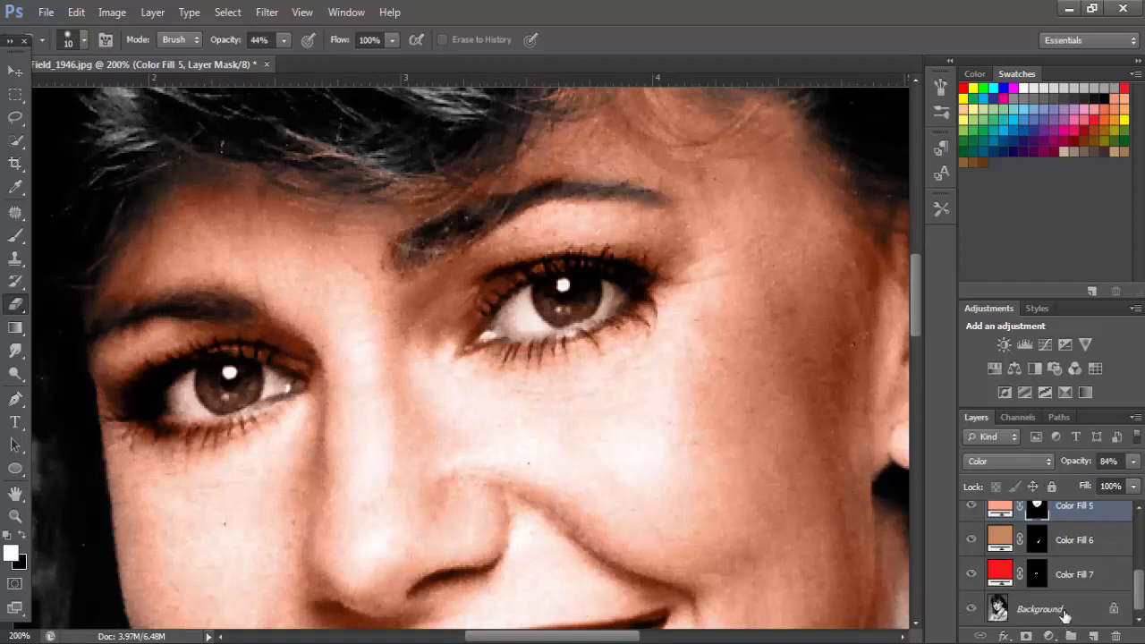
pyautogui.click(1062, 612)
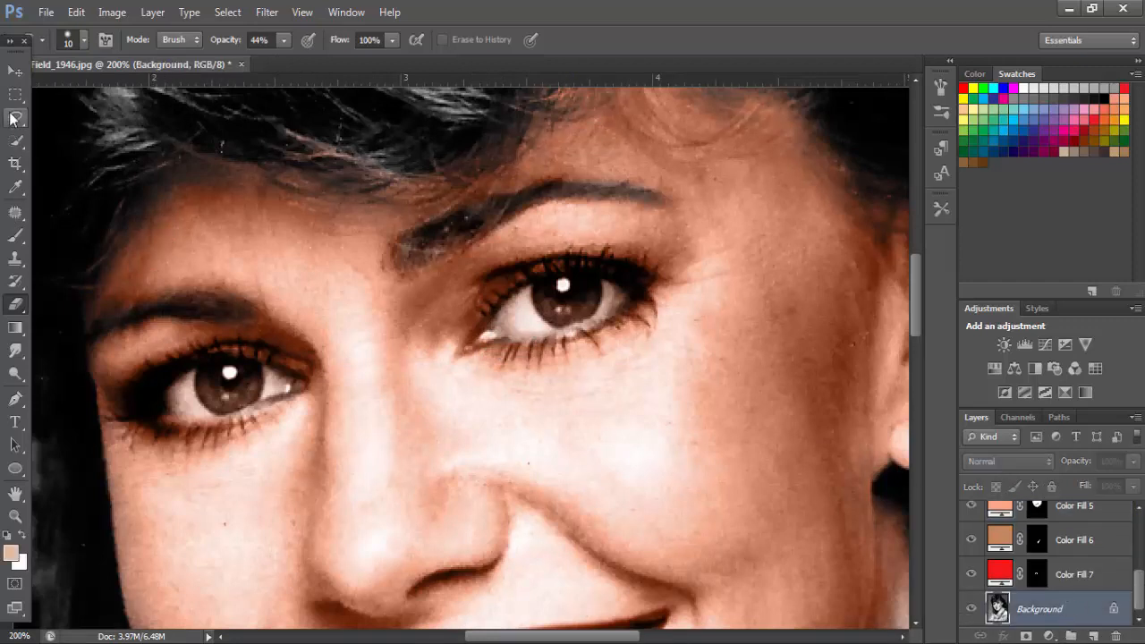
pyautogui.moveTo(15, 94); pyautogui.dragTo(51, 107)
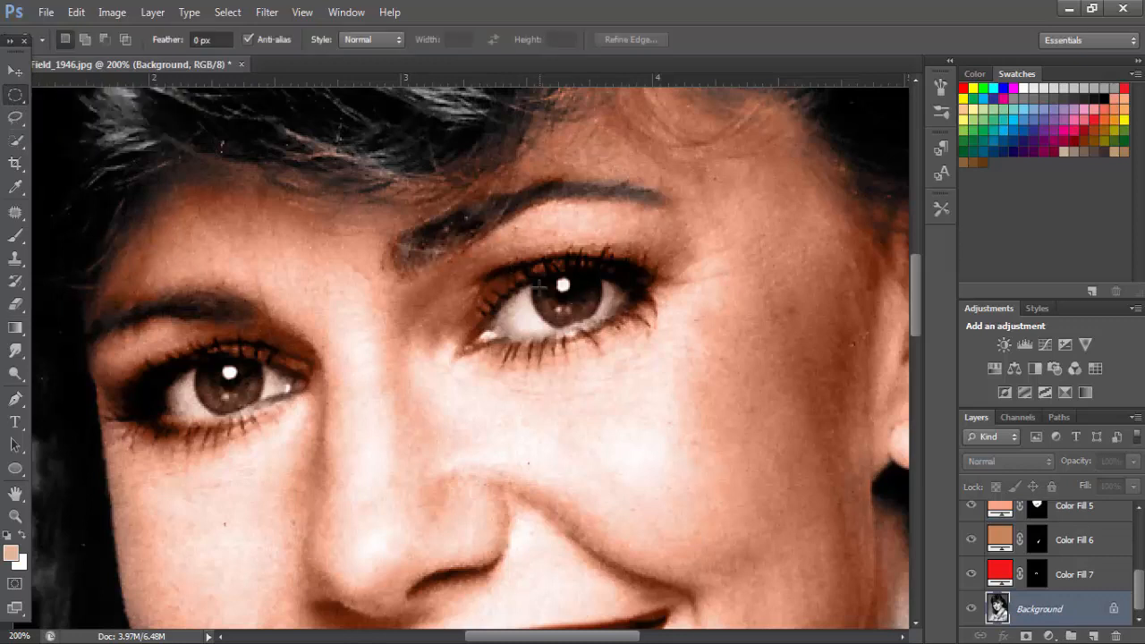
pyautogui.moveTo(533, 274); pyautogui.dragTo(571, 300)
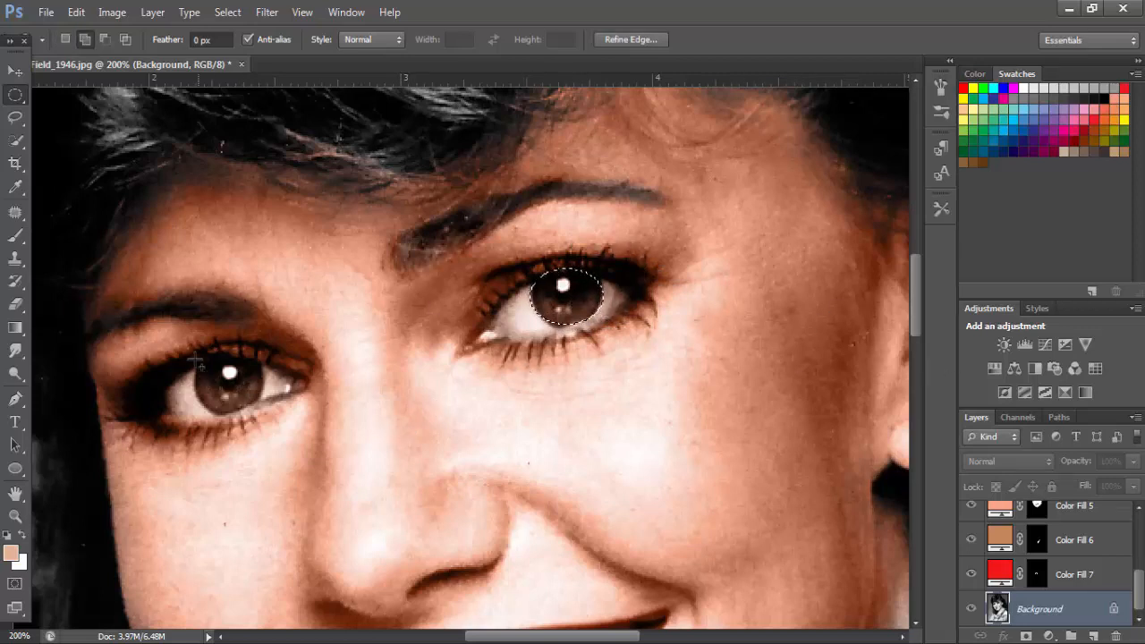
pyautogui.moveTo(204, 367); pyautogui.dragTo(259, 415)
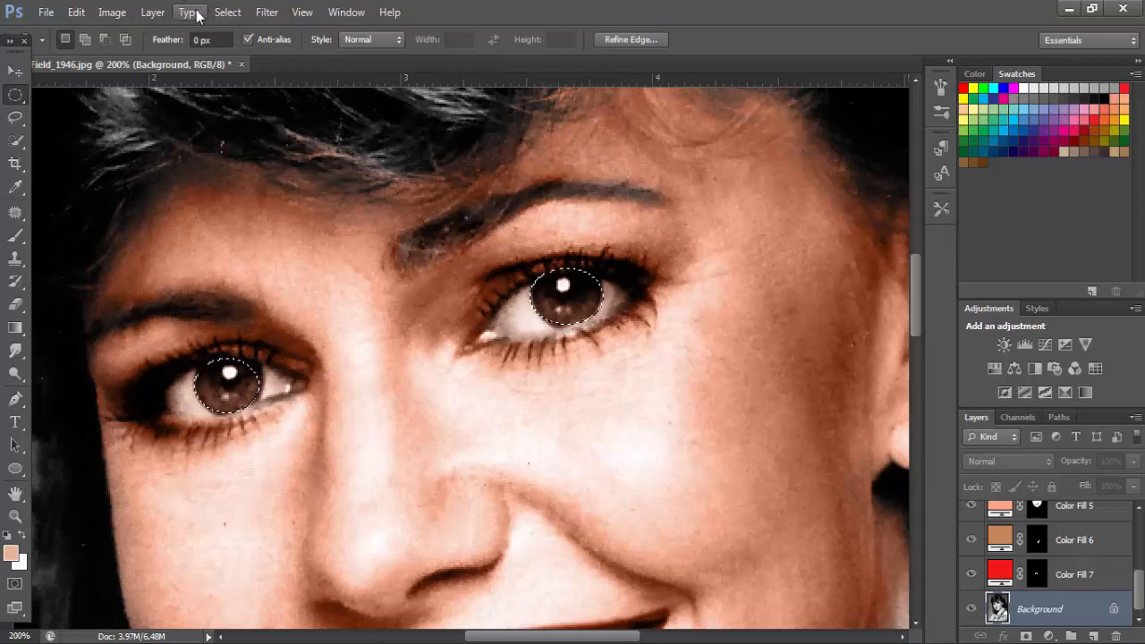
# Step: Feather the selection around the two irises by 5 pixels
pyautogui.click(223, 12)
pyautogui.moveTo(272, 211)
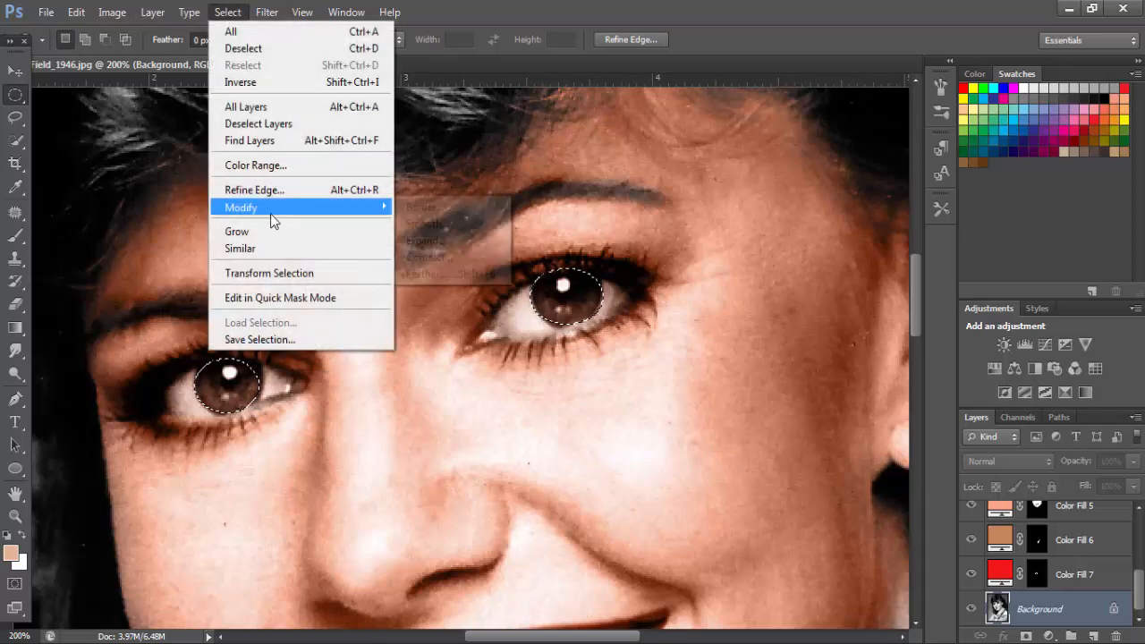
pyautogui.click(466, 274)
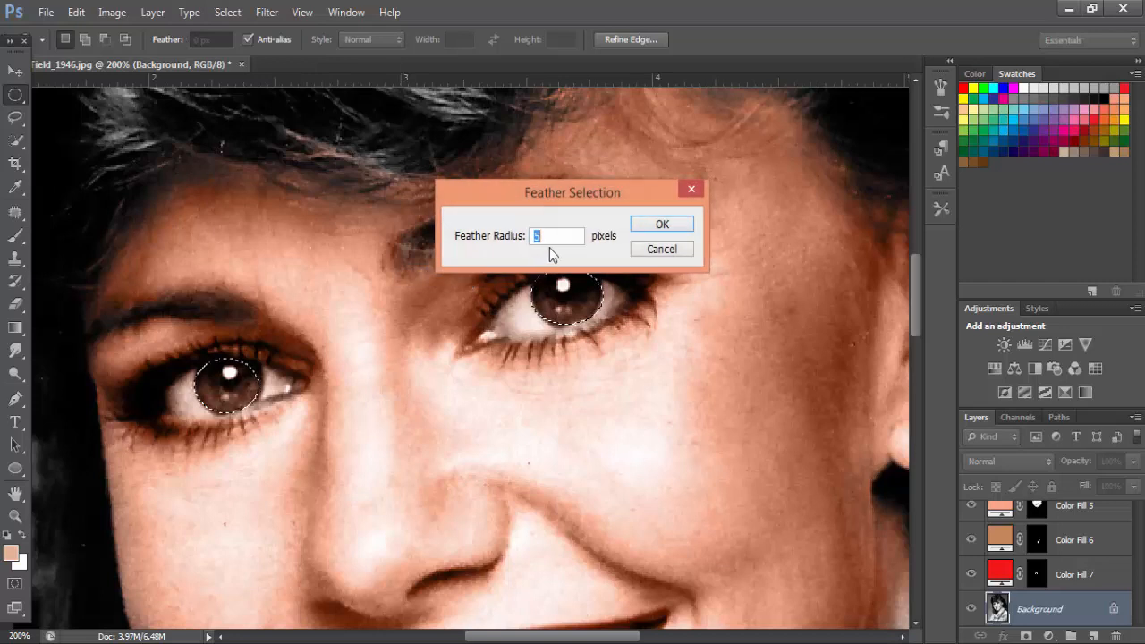
pyautogui.click(663, 225)
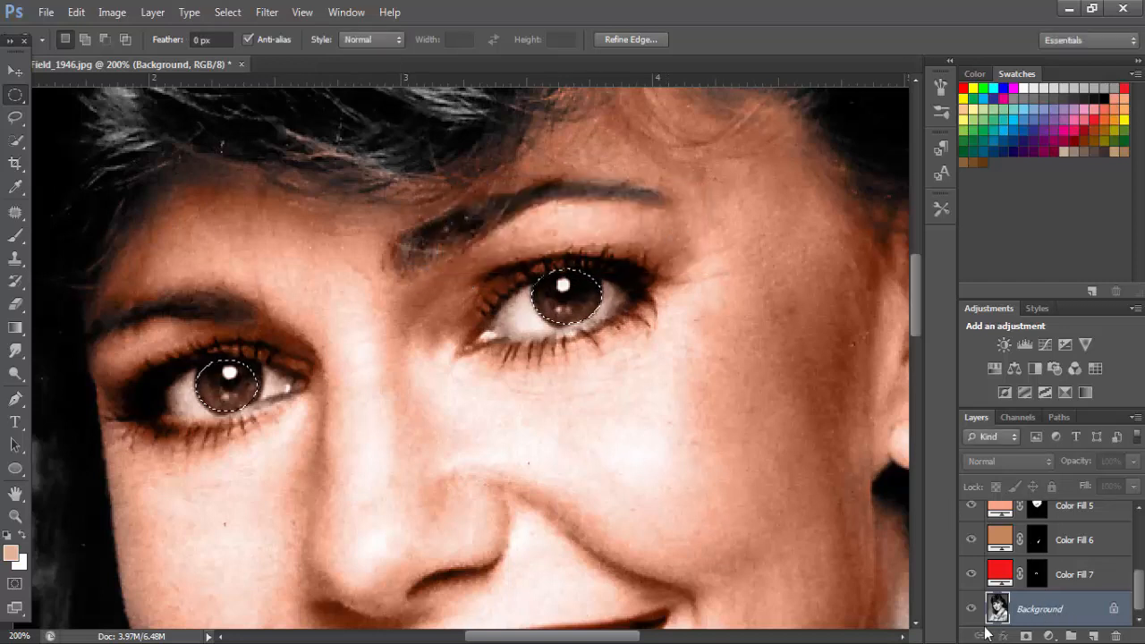
# Step: Tint the selected irises with a blue (#010df9) Solid Color fill layer above the Background, using the Color blend mode
pyautogui.click(1048, 636)
pyautogui.click(1012, 253)
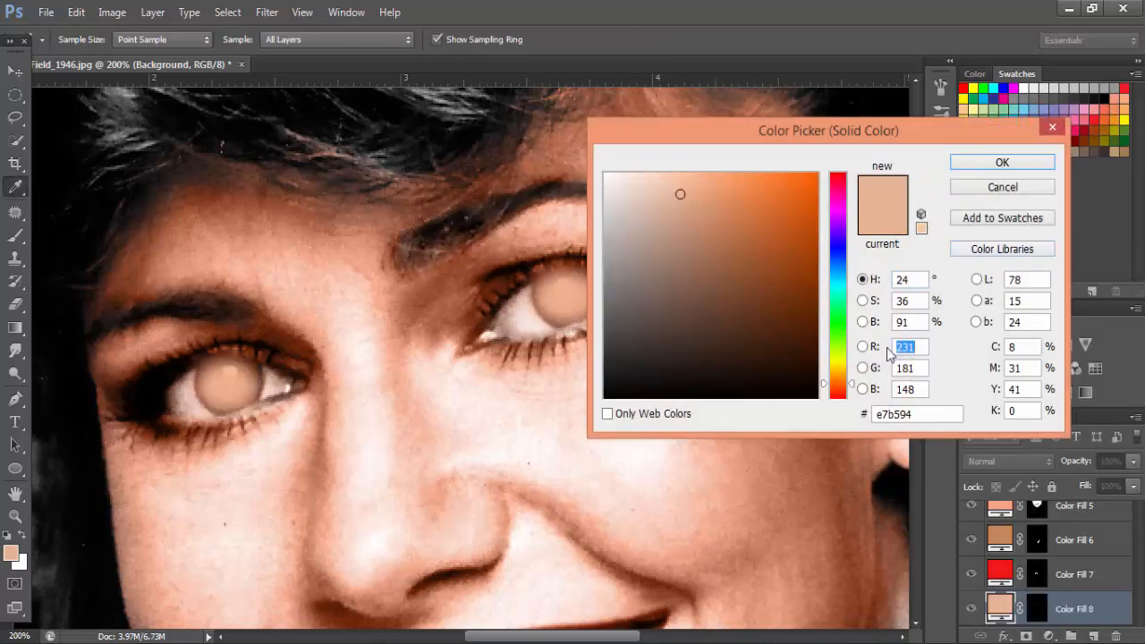
pyautogui.click(839, 253)
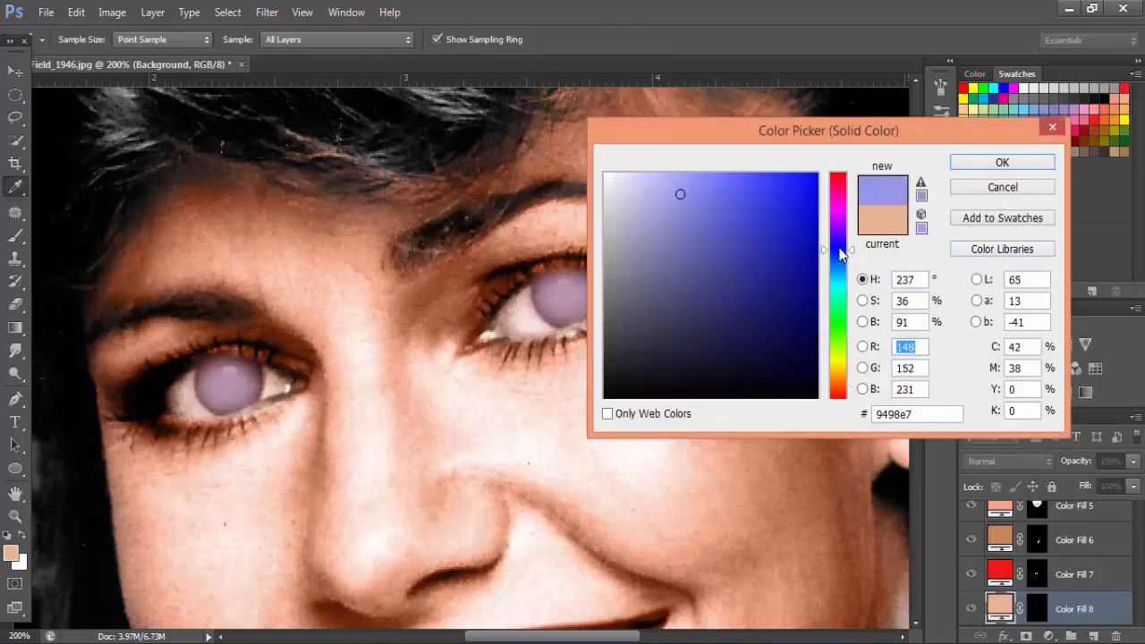
pyautogui.moveTo(839, 254)
pyautogui.mouseDown()
pyautogui.moveTo(839, 236)
pyautogui.moveTo(839, 253)
pyautogui.mouseUp()
pyautogui.click(813, 180)
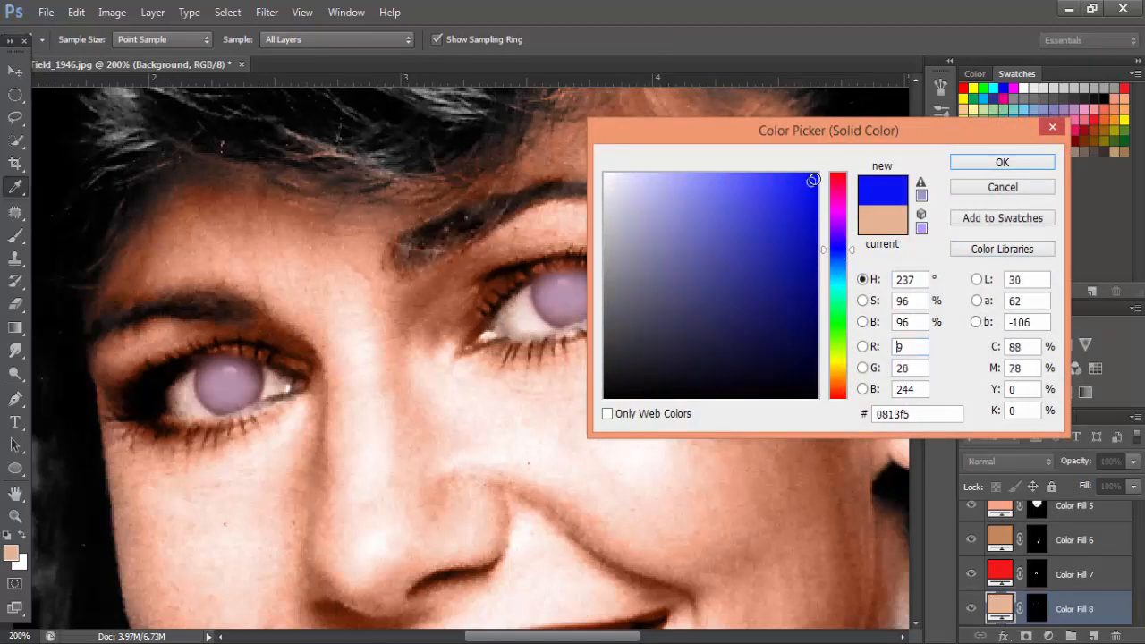
pyautogui.moveTo(813, 180); pyautogui.dragTo(817, 177)
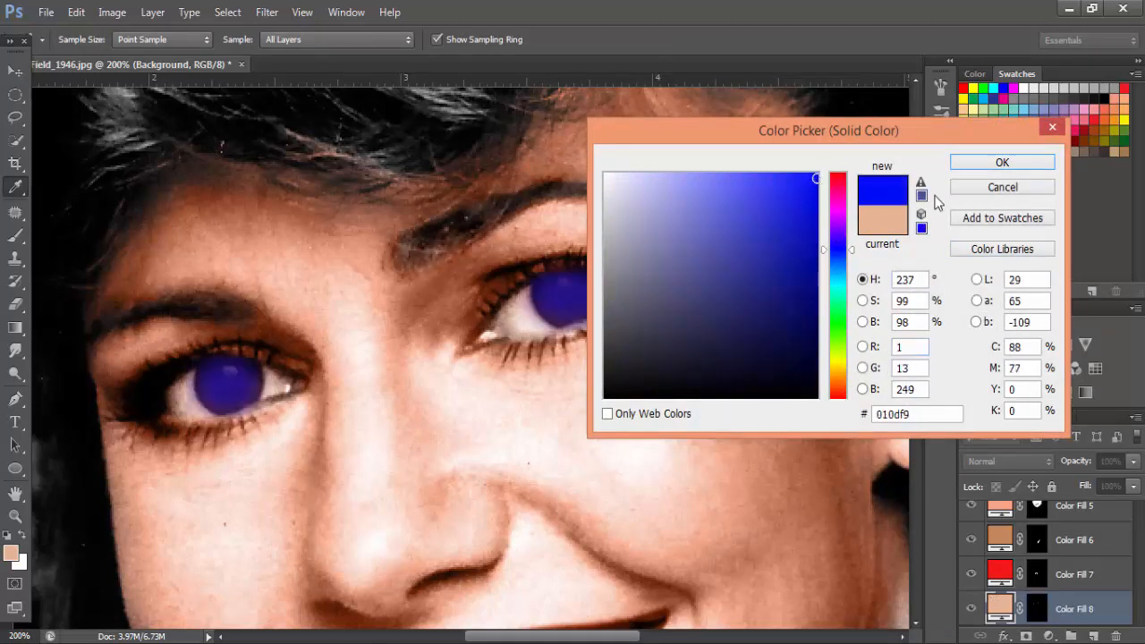
pyautogui.click(971, 169)
pyautogui.click(1009, 462)
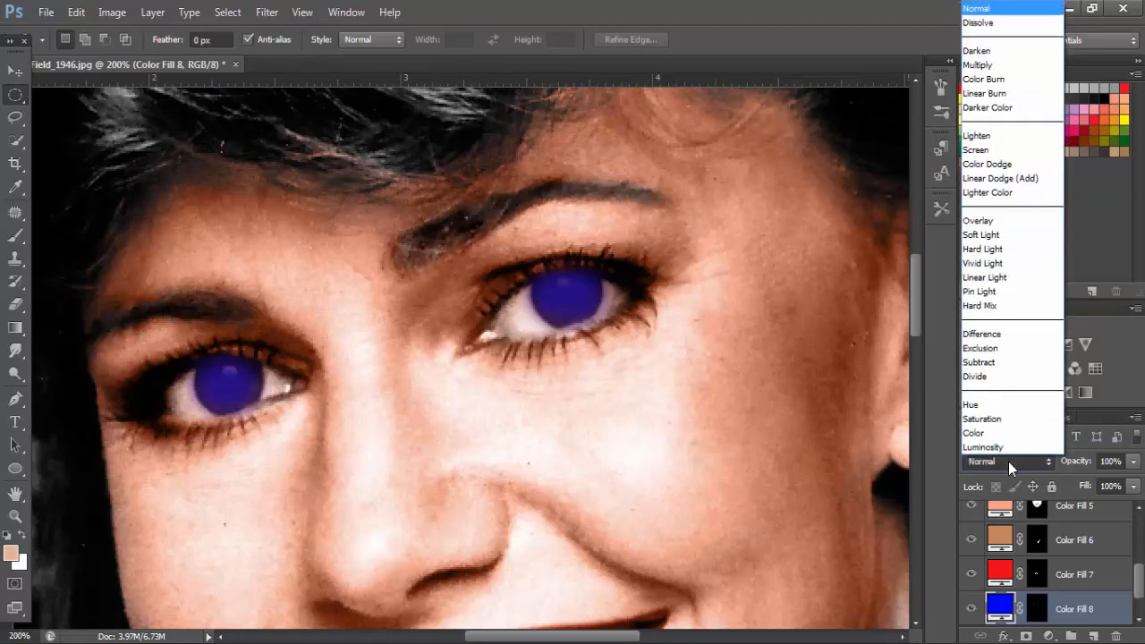
pyautogui.click(984, 434)
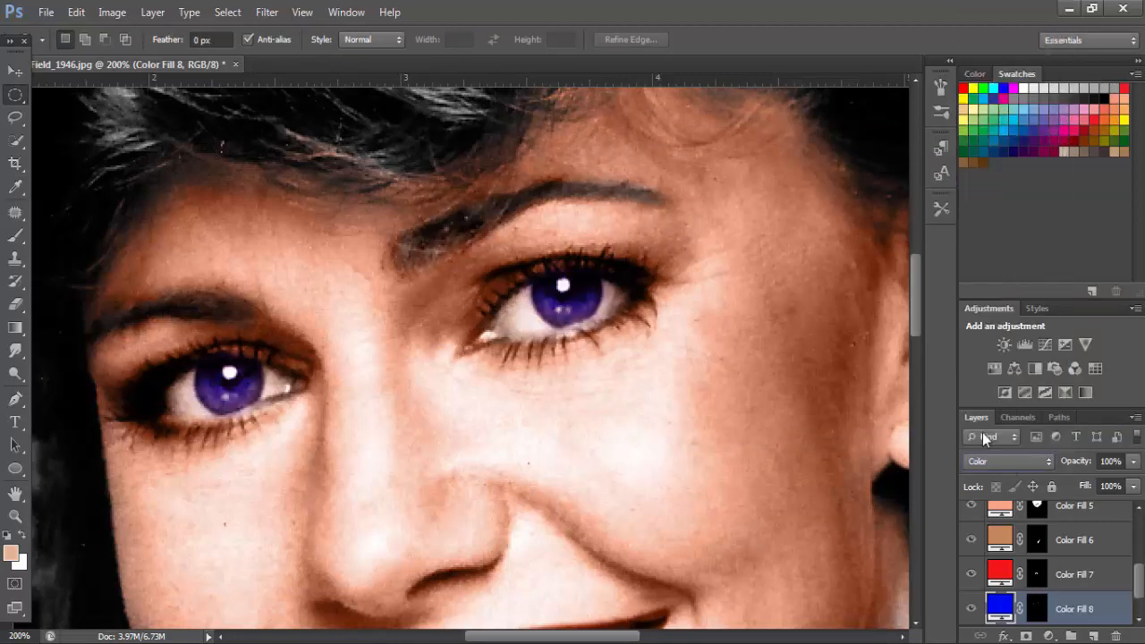
# Step: Select the hair on the Background layer with the Quick Selection tool at brush size 150
pyautogui.hotkey('ctrl', '-')
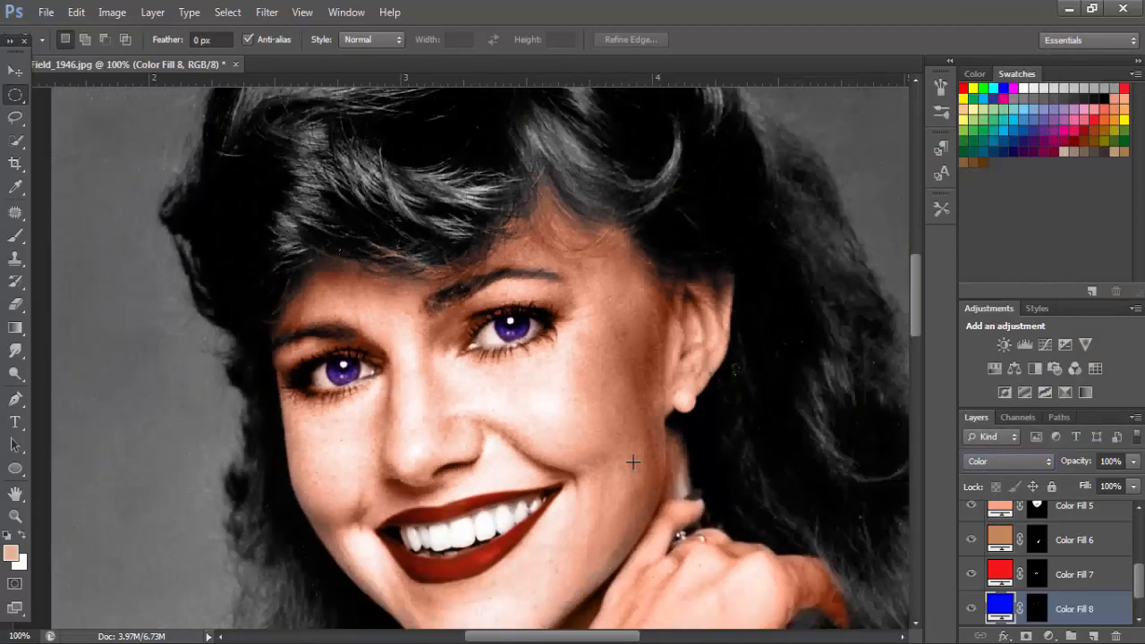
pyautogui.hotkey('ctrl', '-')
pyautogui.hotkey('ctrl', '-')
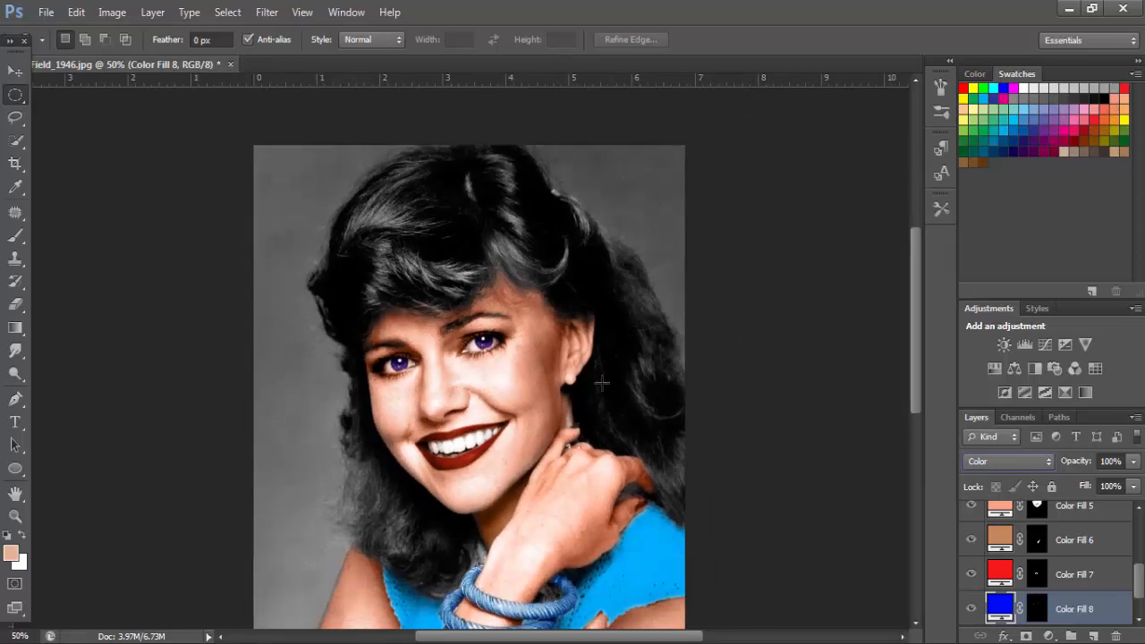
pyautogui.click(16, 141)
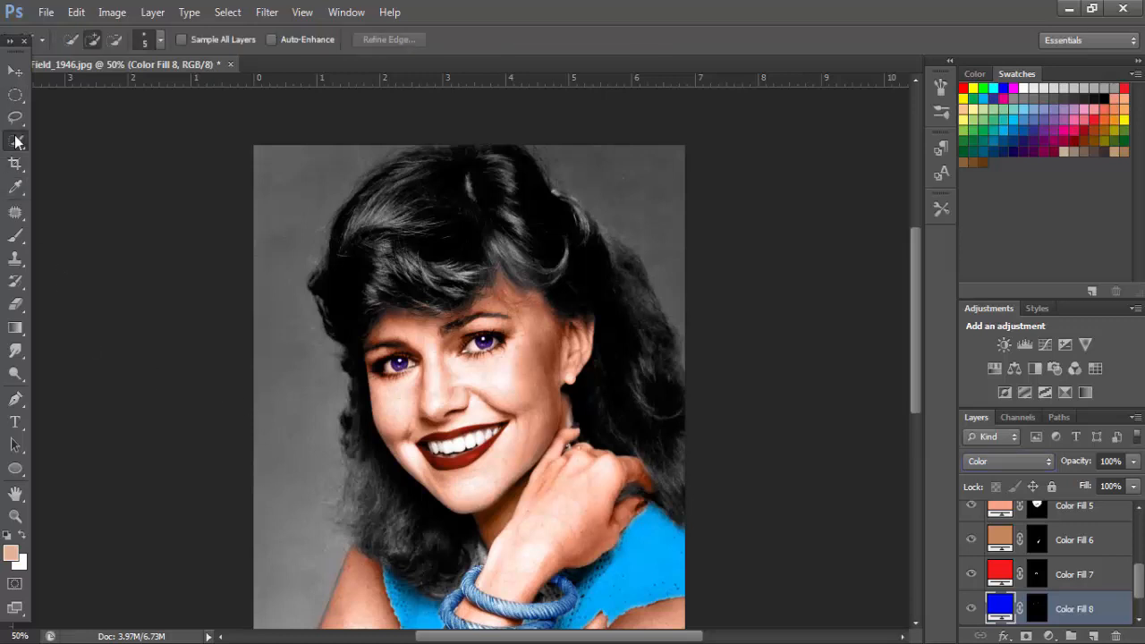
pyautogui.scroll(-2, 1141, 572)
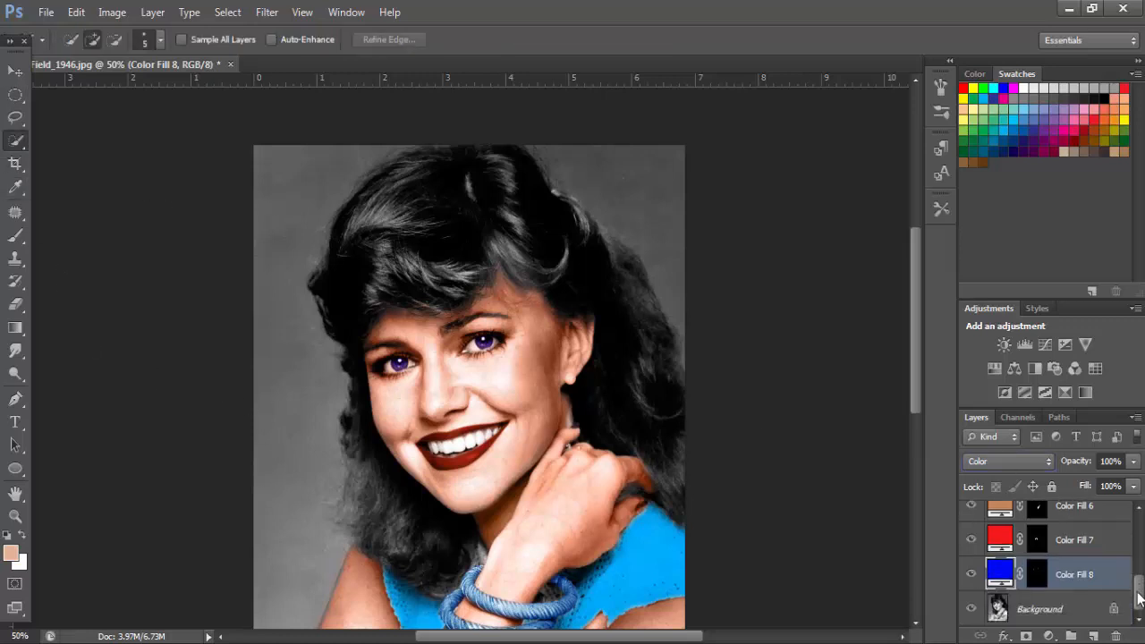
pyautogui.click(1039, 617)
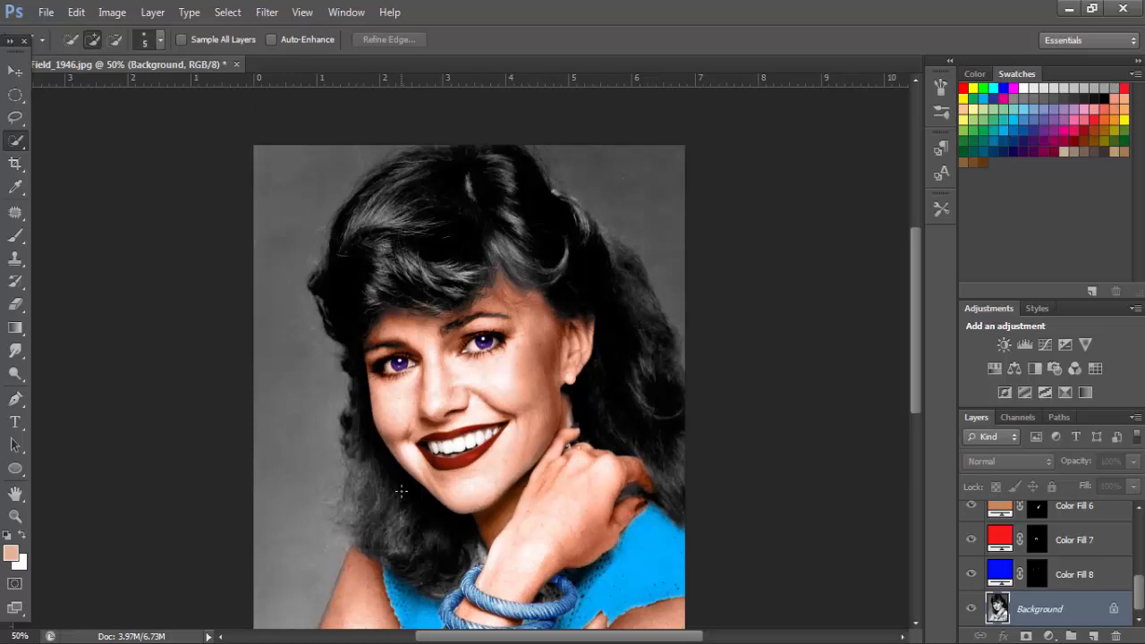
pyautogui.press(']')
pyautogui.press(']')
pyautogui.press(']')
pyautogui.press(']')
pyautogui.press(']')
pyautogui.press(']')
pyautogui.press(']')
pyautogui.press(']')
pyautogui.press(']')
pyautogui.press(']')
pyautogui.press(']')
pyautogui.press(']')
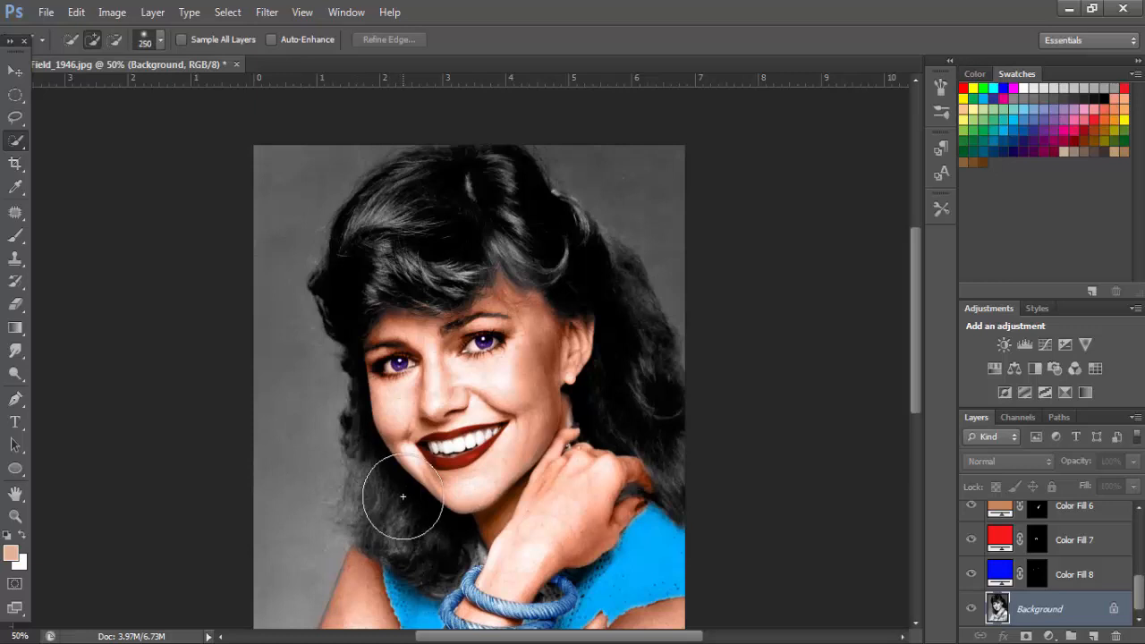
pyautogui.press('[')
pyautogui.press('[')
pyautogui.press('[')
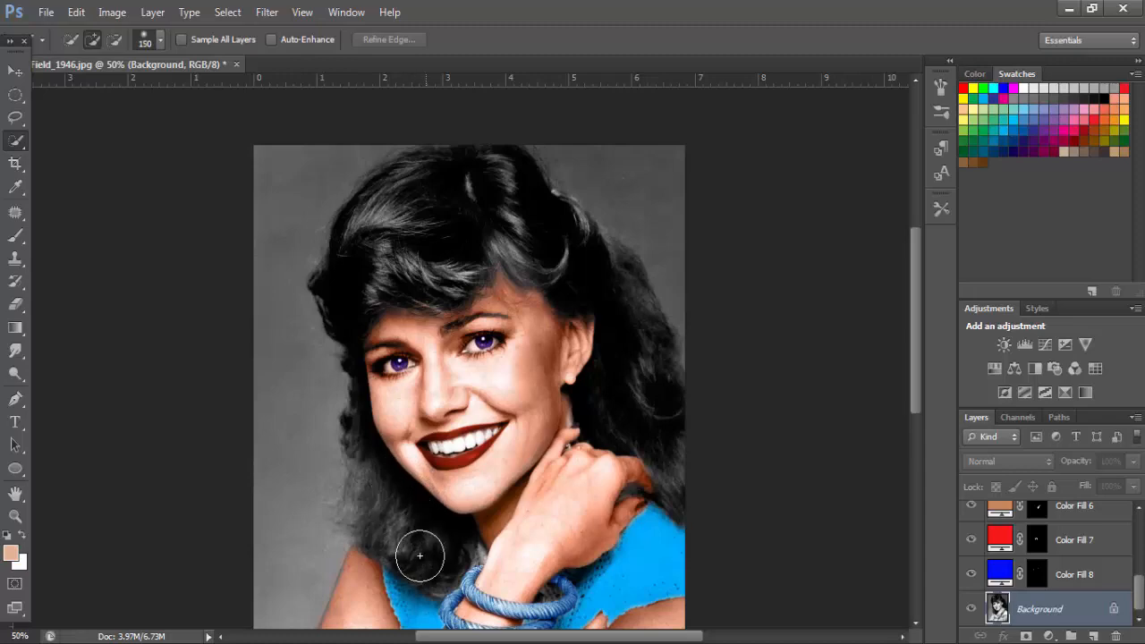
pyautogui.moveTo(379, 504)
pyautogui.mouseDown()
pyautogui.moveTo(437, 263)
pyautogui.moveTo(279, 188)
pyautogui.moveTo(318, 381)
pyautogui.mouseUp()
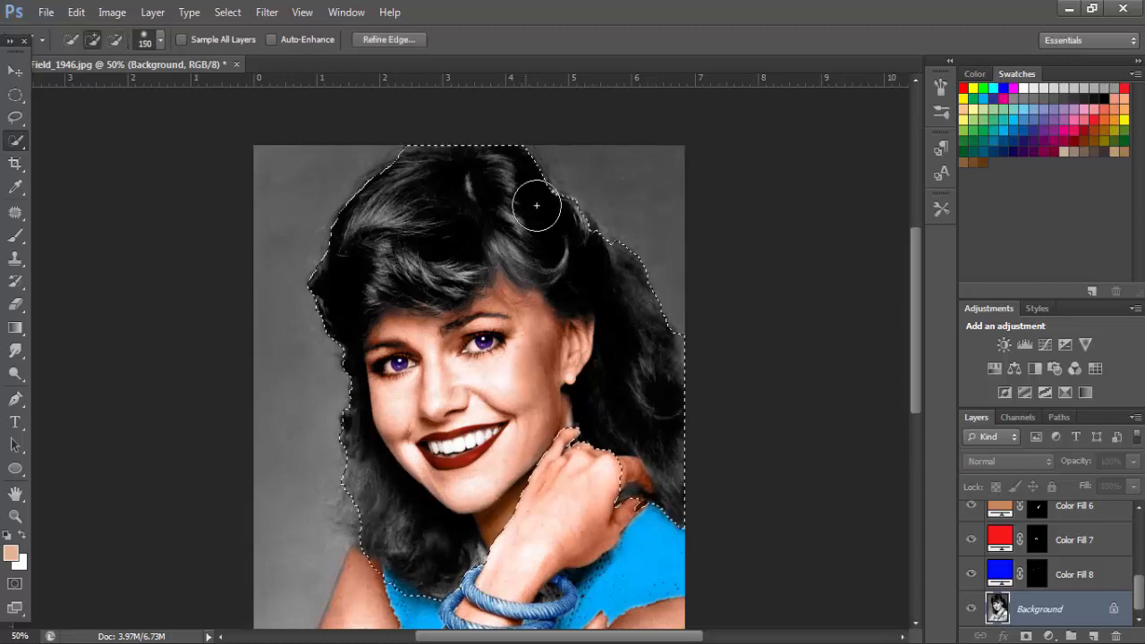
# Step: Subtract the face and the hand from the hair selection, reducing the Quick Selection brush to size 45 for the hand
pyautogui.keyDown('alt'); pyautogui.click(486, 358); pyautogui.keyUp('alt')
pyautogui.scroll(3, 367, 512)
pyautogui.press('[')
pyautogui.press('[')
pyautogui.press('[')
pyautogui.press('[')
pyautogui.press('[')
pyautogui.press('[')
pyautogui.press('[')
pyautogui.press('[')
pyautogui.keyDown('alt'); pyautogui.click(694, 486); pyautogui.keyUp('alt')
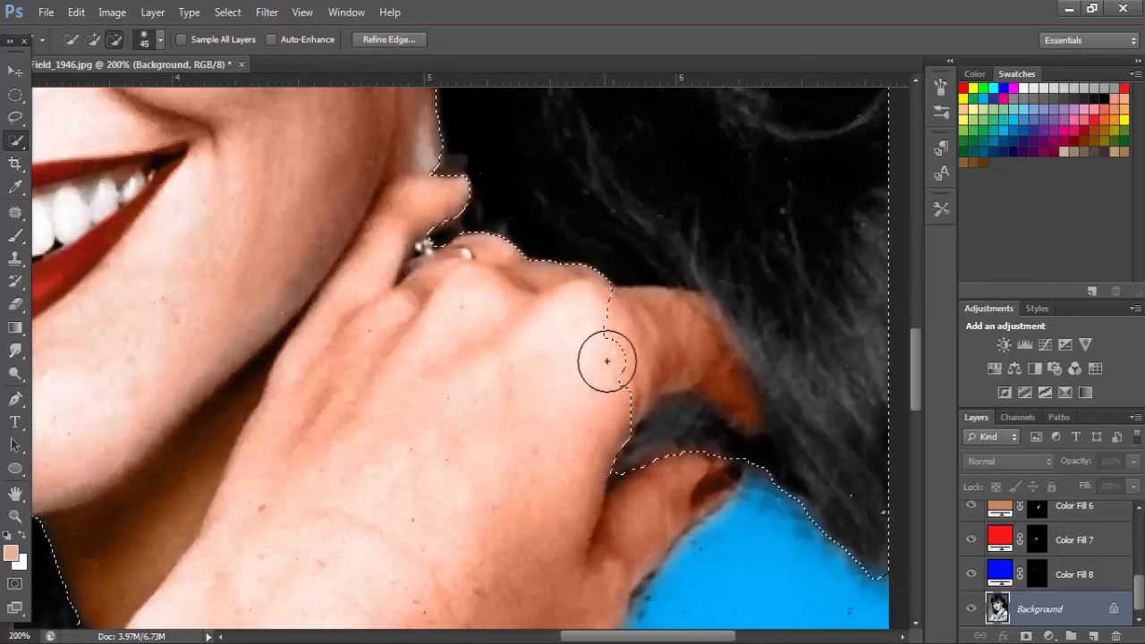
# Step: Correct the hair selection around the bent fingers with the Lasso tool, keeping the hair showing between them selected
pyautogui.press('l')
pyautogui.moveTo(615, 288)
pyautogui.mouseDown()
pyautogui.moveTo(716, 411)
pyautogui.moveTo(626, 394)
pyautogui.mouseUp()
pyautogui.moveTo(637, 430); pyautogui.dragTo(659, 447)
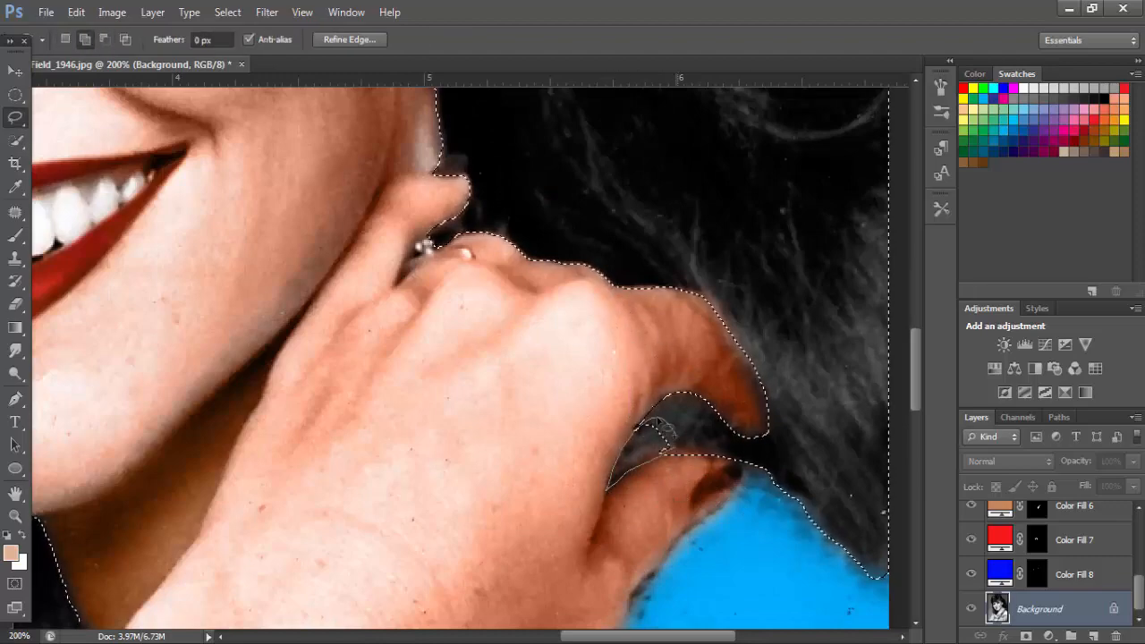
# Step: Refine the hair selection along the forehead hairline so the peak of bare skin beneath the parting is left out
pyautogui.moveTo(439, 224); pyautogui.dragTo(560, 381)
pyautogui.moveTo(570, 122); pyautogui.dragTo(604, 539)
pyautogui.moveTo(606, 344); pyautogui.dragTo(535, 278)
pyautogui.moveTo(510, 272); pyautogui.dragTo(808, 386)
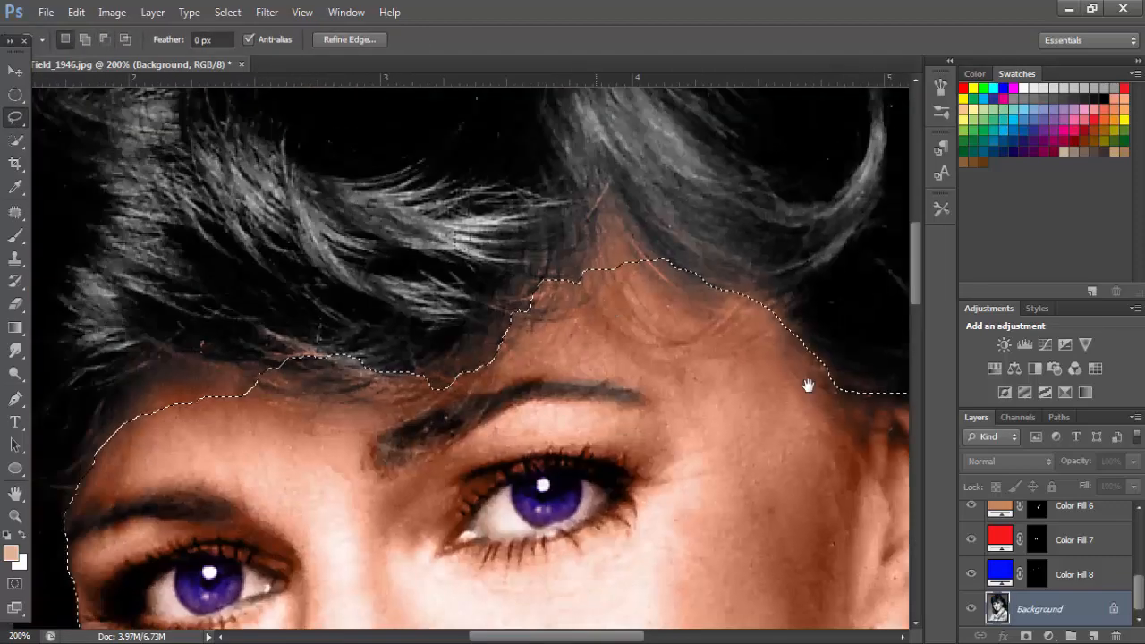
pyautogui.scroll(-2, 555, 331)
pyautogui.scroll(1, 386, 245)
pyautogui.hscroll(3, 825, 286)
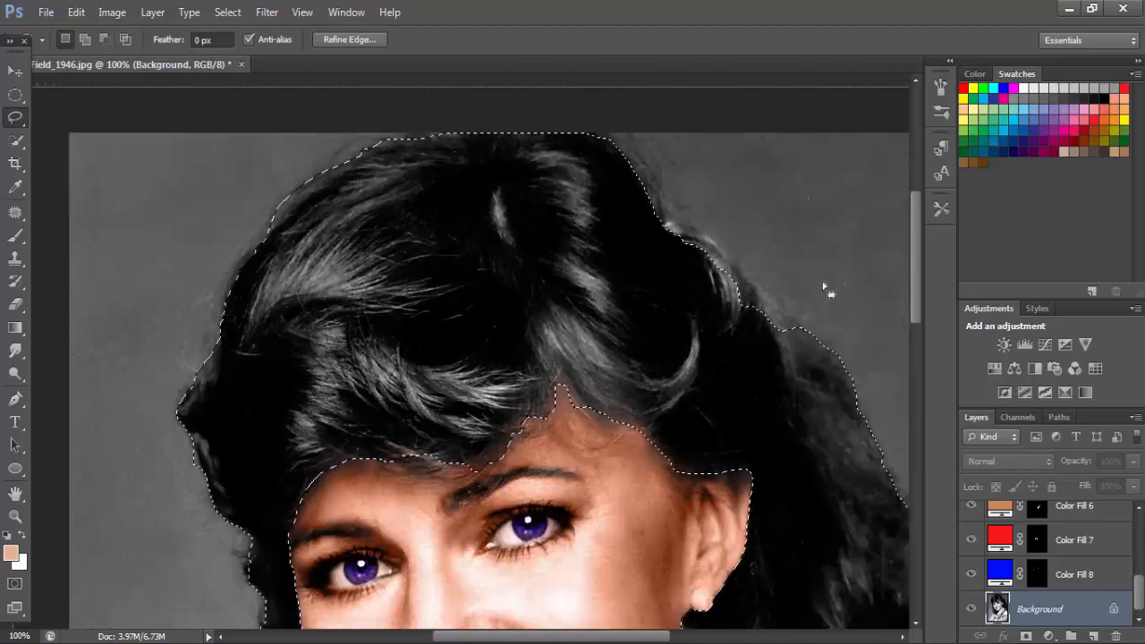
# Step: Refine the edge of the hair selection with an edge detection radius of 4.4 px, output as a selection
pyautogui.hotkey('ctrl', 'd')
pyautogui.scroll(-2, 725, 381)
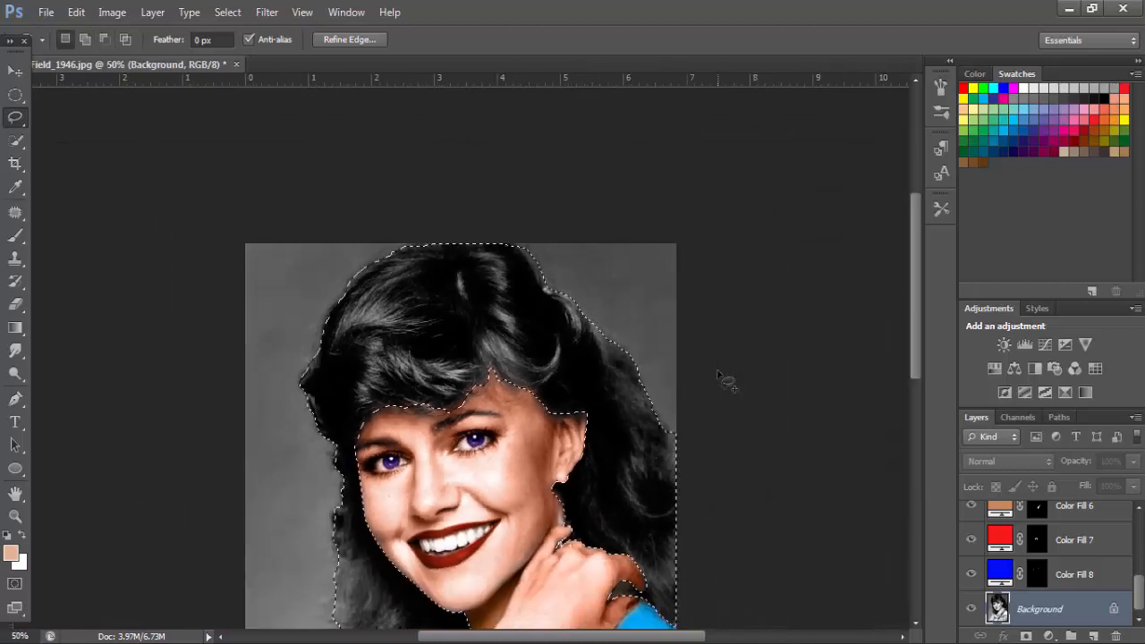
pyautogui.scroll(-1, 727, 383)
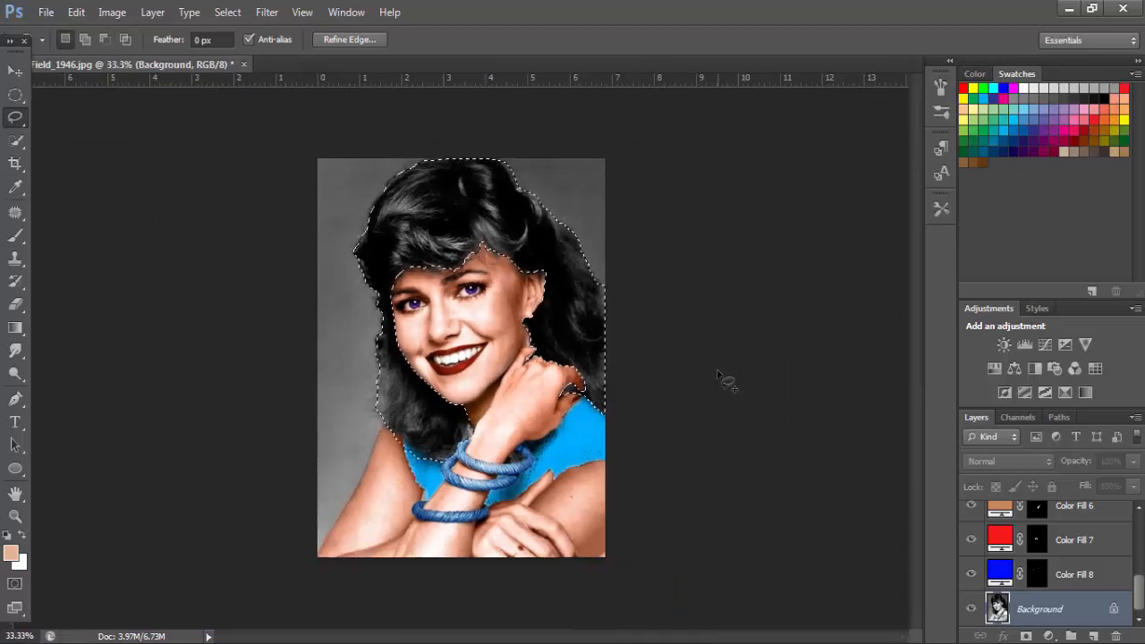
pyautogui.click(362, 41)
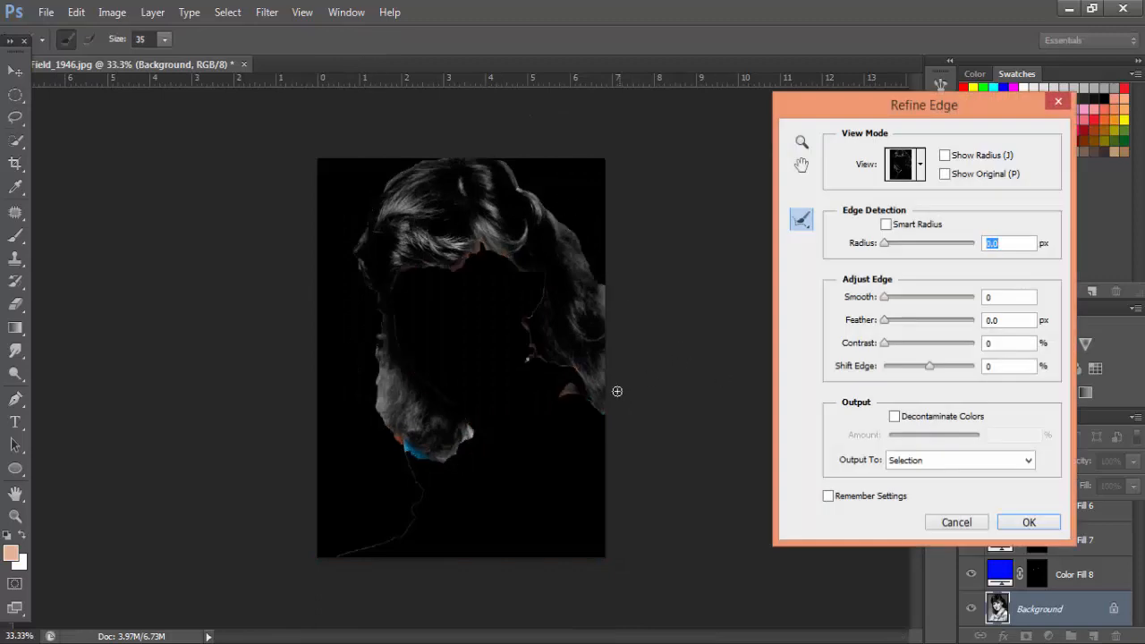
pyautogui.moveTo(976, 244); pyautogui.dragTo(906, 251)
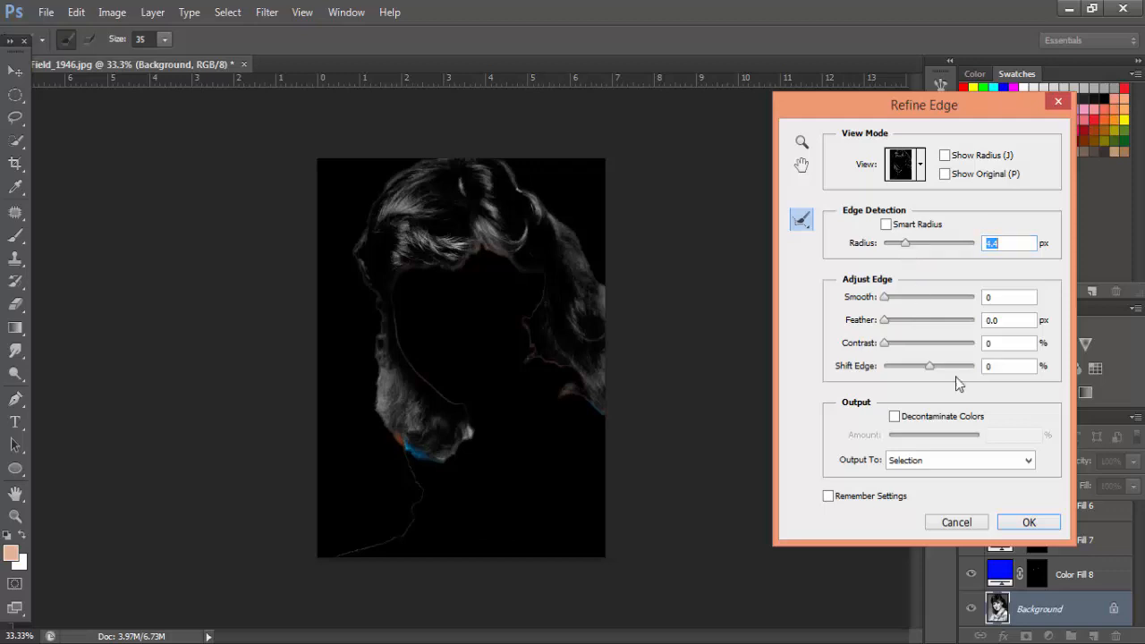
pyautogui.click(1029, 522)
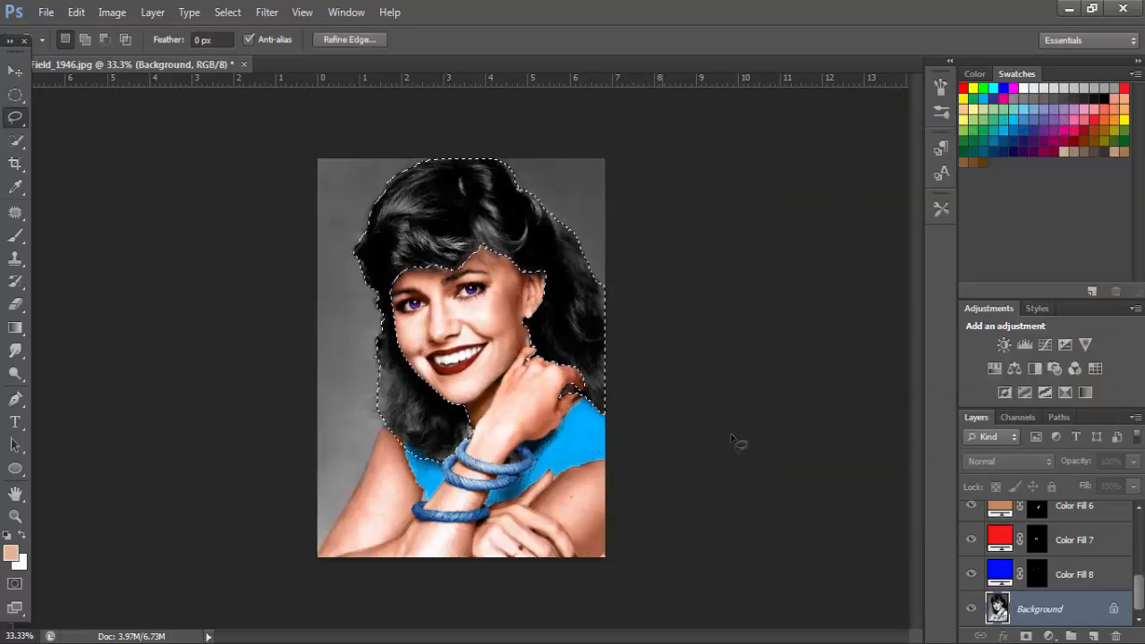
# Step: Tint the selected hair with a red Solid Color fill (fc0000) in Color blend mode at 26% opacity
pyautogui.click(1048, 636)
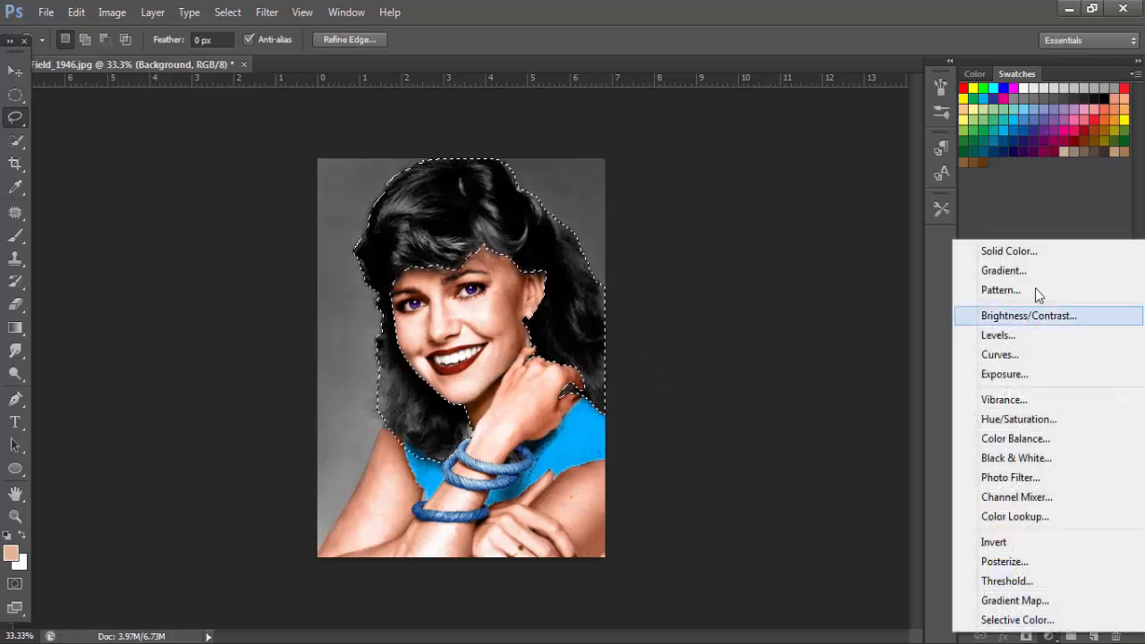
pyautogui.click(1035, 248)
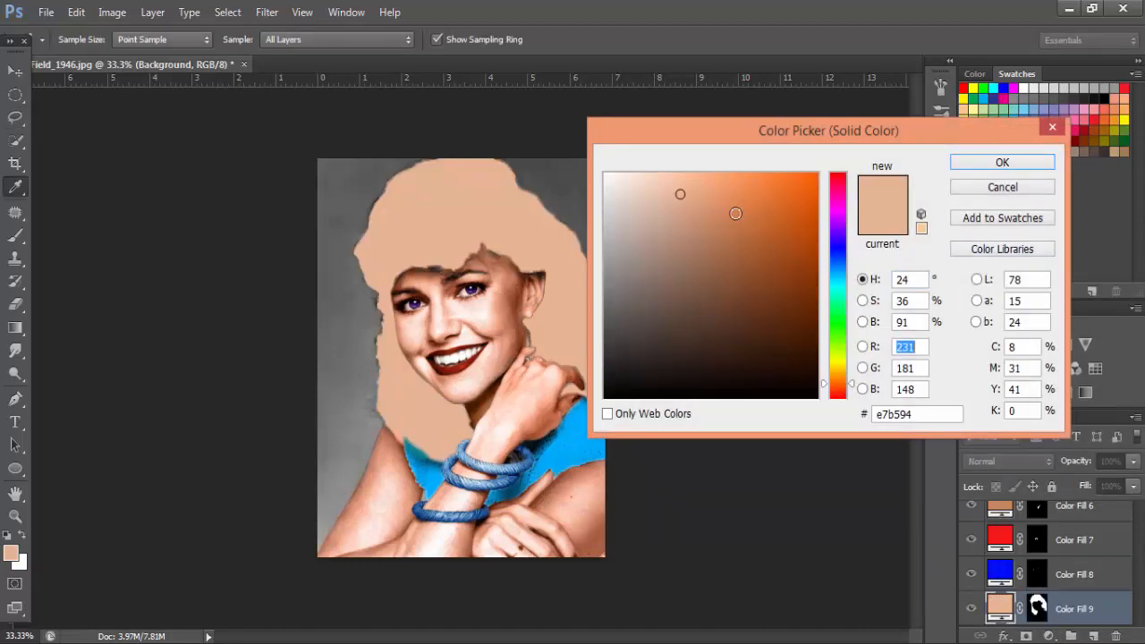
pyautogui.click(680, 199)
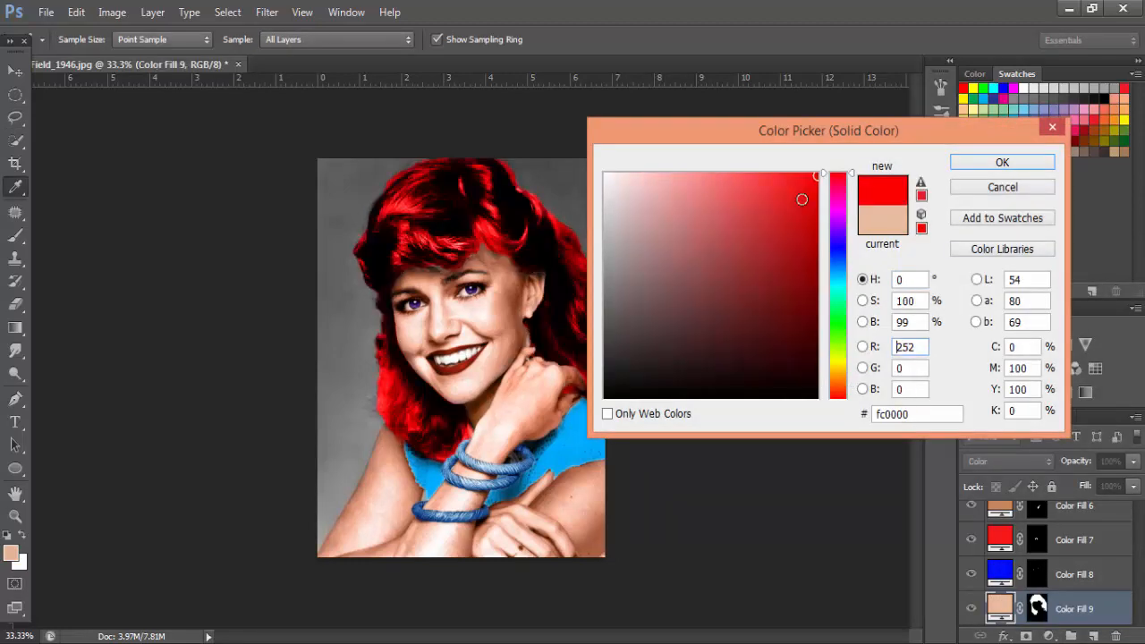
pyautogui.click(1017, 162)
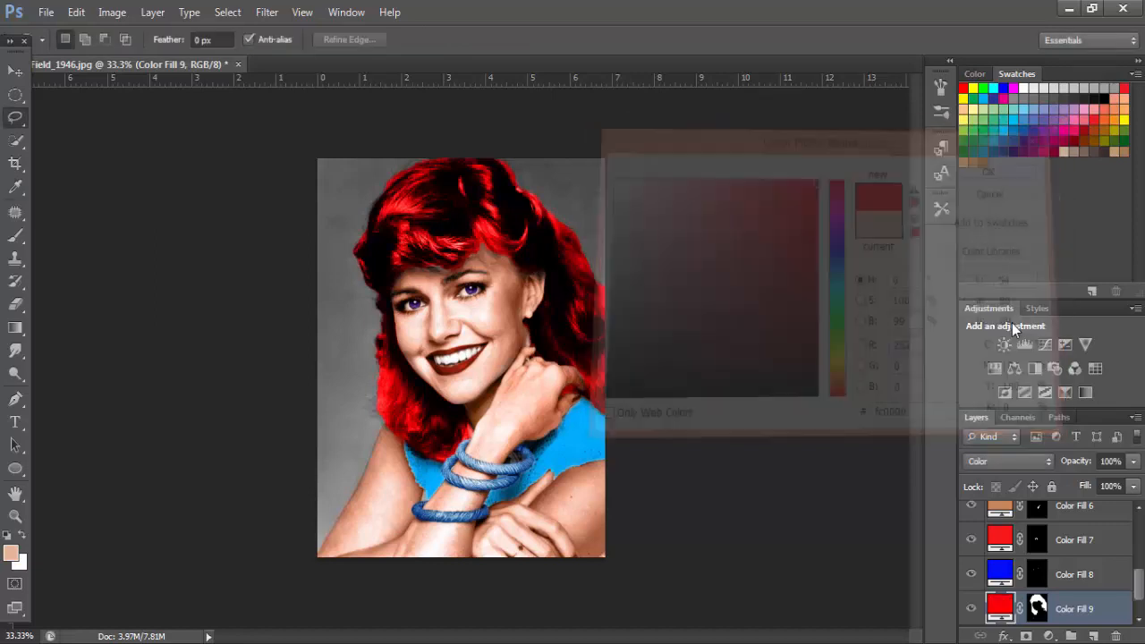
pyautogui.click(1134, 462)
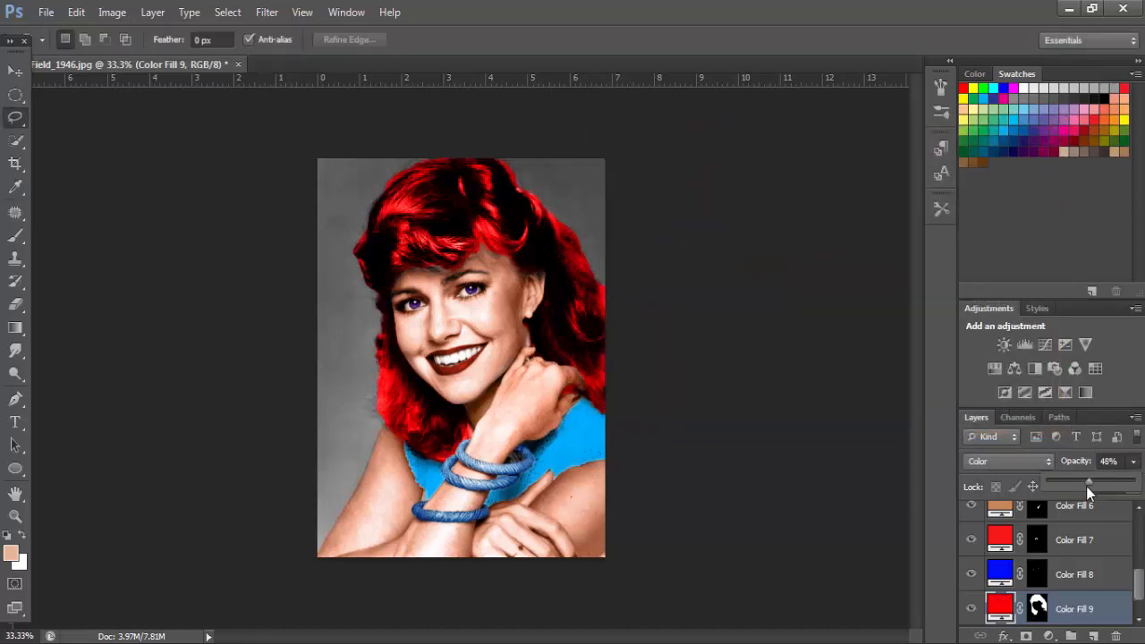
pyautogui.moveTo(1086, 485); pyautogui.dragTo(1085, 485)
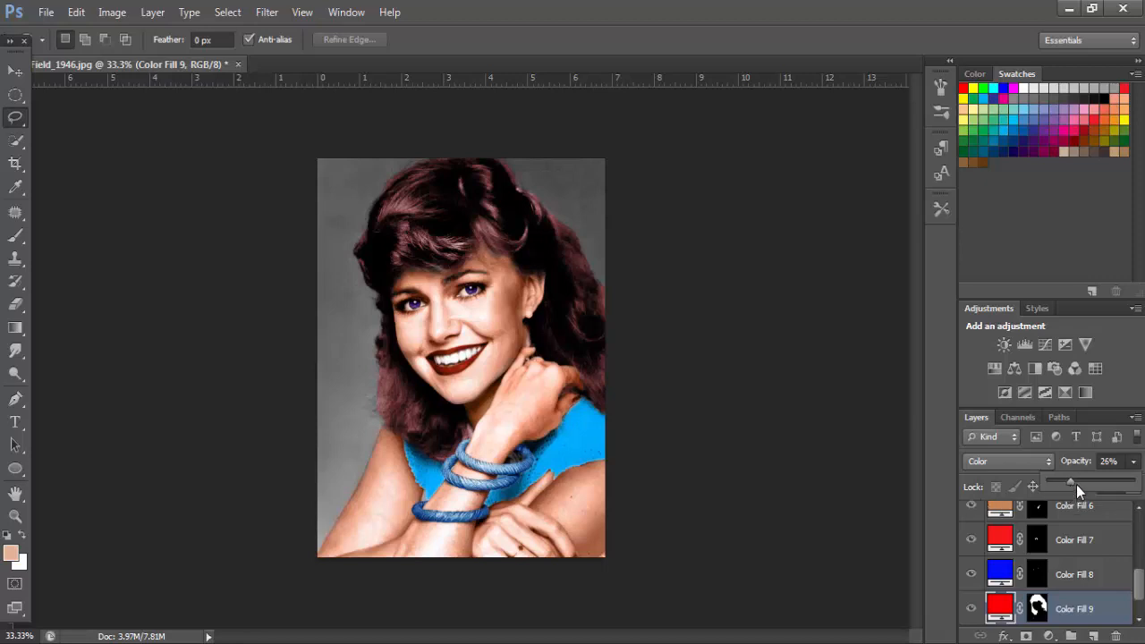
# Step: Select the grey backdrop beside the arm and hair on the Background layer with the Quick Selection tool at brush size 45
pyautogui.click(523, 368)
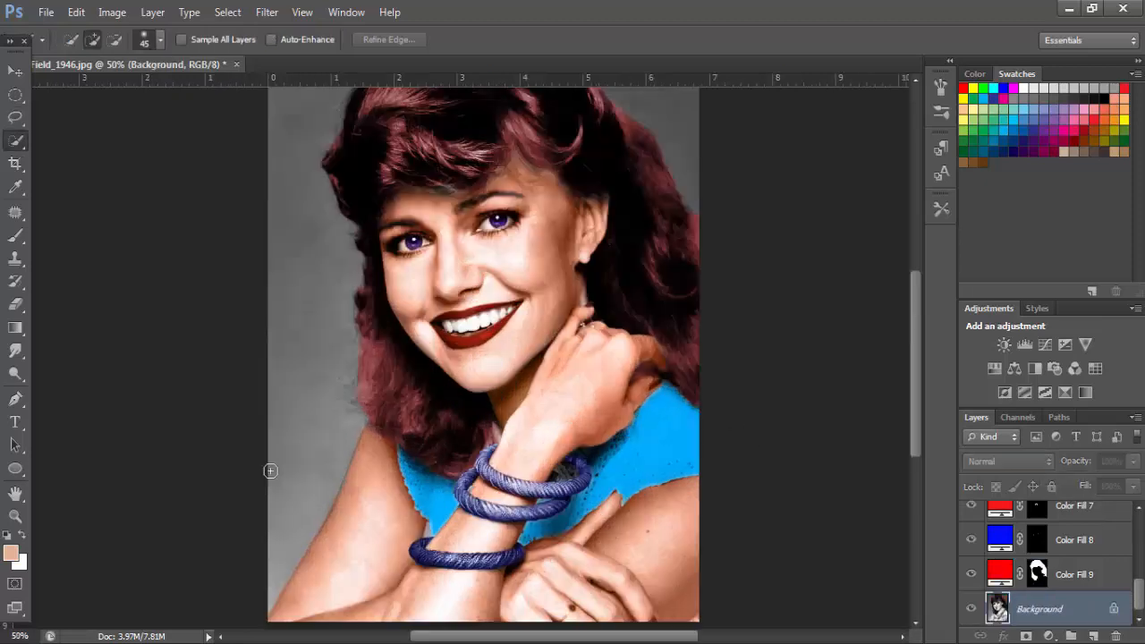
pyautogui.moveTo(269, 468)
pyautogui.mouseDown()
pyautogui.moveTo(296, 491)
pyautogui.moveTo(280, 558)
pyautogui.moveTo(298, 227)
pyautogui.moveTo(288, 192)
pyautogui.moveTo(336, 400)
pyautogui.moveTo(316, 422)
pyautogui.mouseUp()
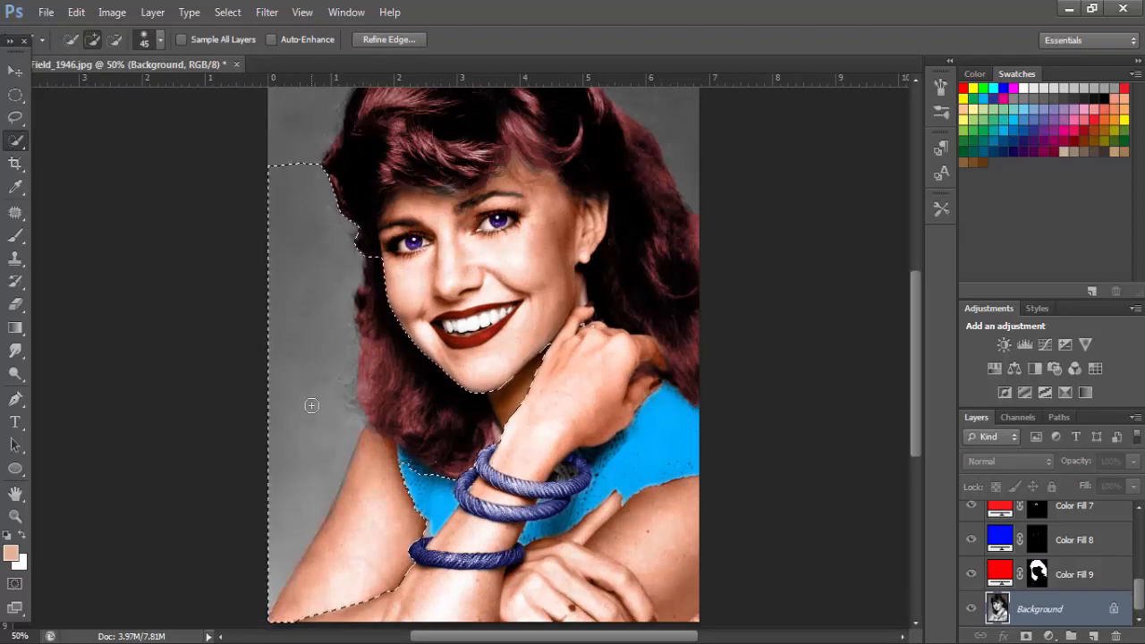
pyautogui.moveTo(309, 404)
pyautogui.mouseDown()
pyautogui.moveTo(285, 198)
pyautogui.moveTo(290, 116)
pyautogui.mouseUp()
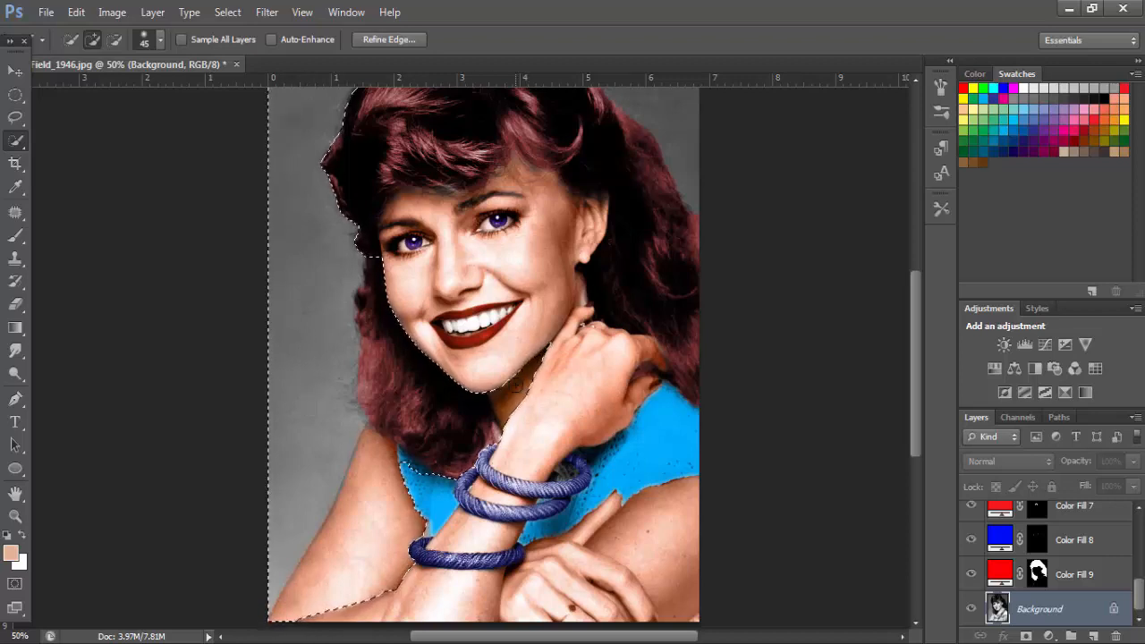
# Step: Subtract the neck, hair, blouse and arm from the backdrop selection
pyautogui.press('alt')
pyautogui.moveTo(517, 323)
pyautogui.mouseDown()
pyautogui.moveTo(498, 420)
pyautogui.moveTo(447, 371)
pyautogui.moveTo(410, 398)
pyautogui.moveTo(388, 258)
pyautogui.mouseUp()
pyautogui.moveTo(389, 326); pyautogui.dragTo(382, 257)
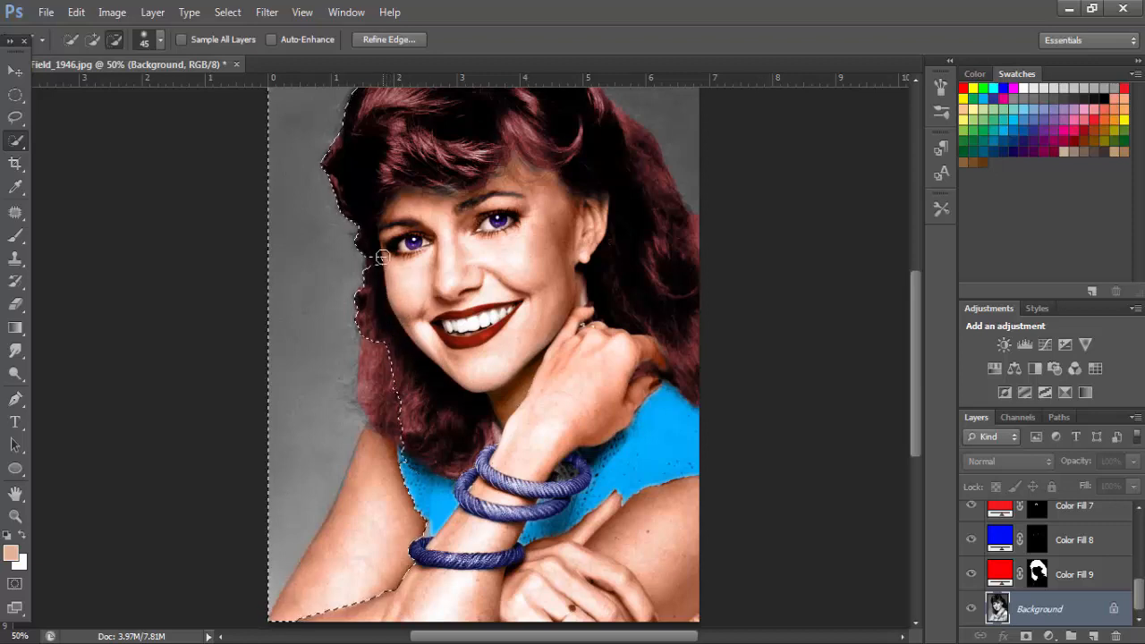
pyautogui.moveTo(405, 458)
pyautogui.mouseDown()
pyautogui.moveTo(383, 378)
pyautogui.moveTo(370, 378)
pyautogui.moveTo(370, 396)
pyautogui.mouseUp()
pyautogui.moveTo(384, 571)
pyautogui.mouseDown()
pyautogui.moveTo(352, 601)
pyautogui.moveTo(364, 566)
pyautogui.moveTo(309, 596)
pyautogui.mouseUp()
# Step: Subtract the strip of hair along the crown's upper-left outline from the backdrop selection
pyautogui.moveTo(526, 106); pyautogui.dragTo(507, 297)
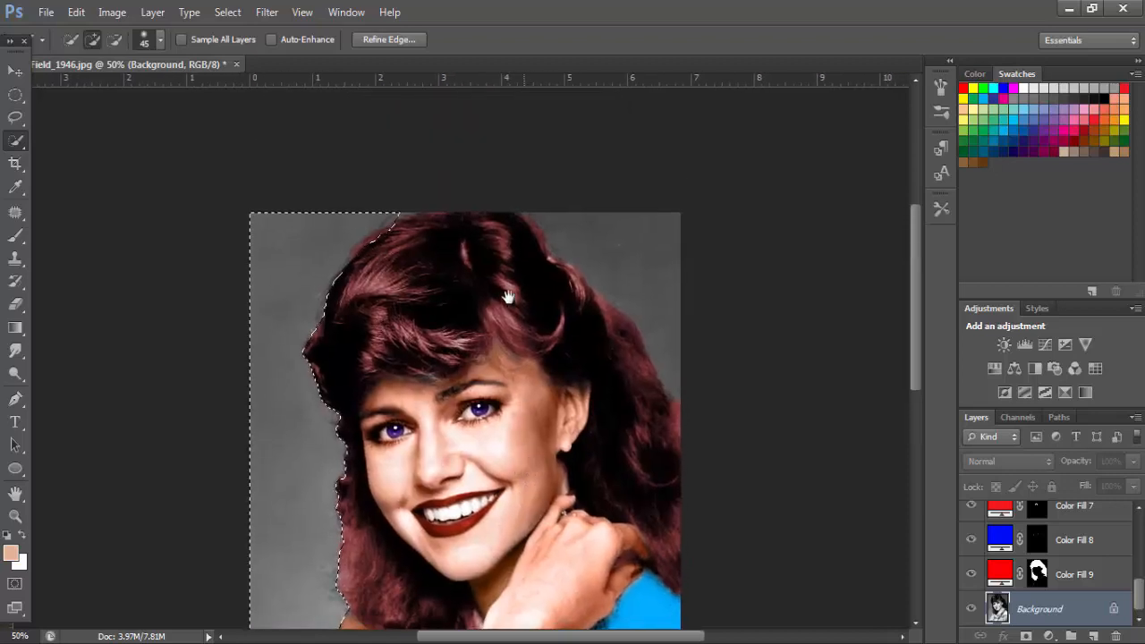
pyautogui.keyDown('ctrl'); pyautogui.click(395, 251); pyautogui.keyUp('ctrl')
pyautogui.keyDown('ctrl'); pyautogui.click(395, 250); pyautogui.keyUp('ctrl')
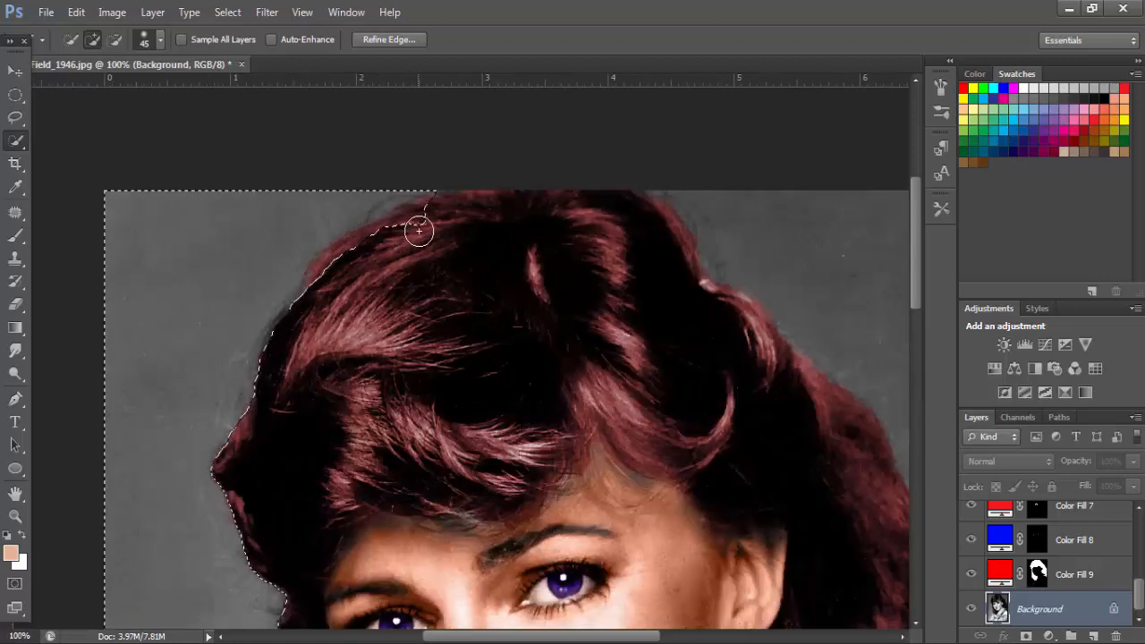
pyautogui.press('alt')
pyautogui.moveTo(422, 224)
pyautogui.mouseDown()
pyautogui.moveTo(436, 209)
pyautogui.moveTo(368, 247)
pyautogui.moveTo(322, 298)
pyautogui.mouseUp()
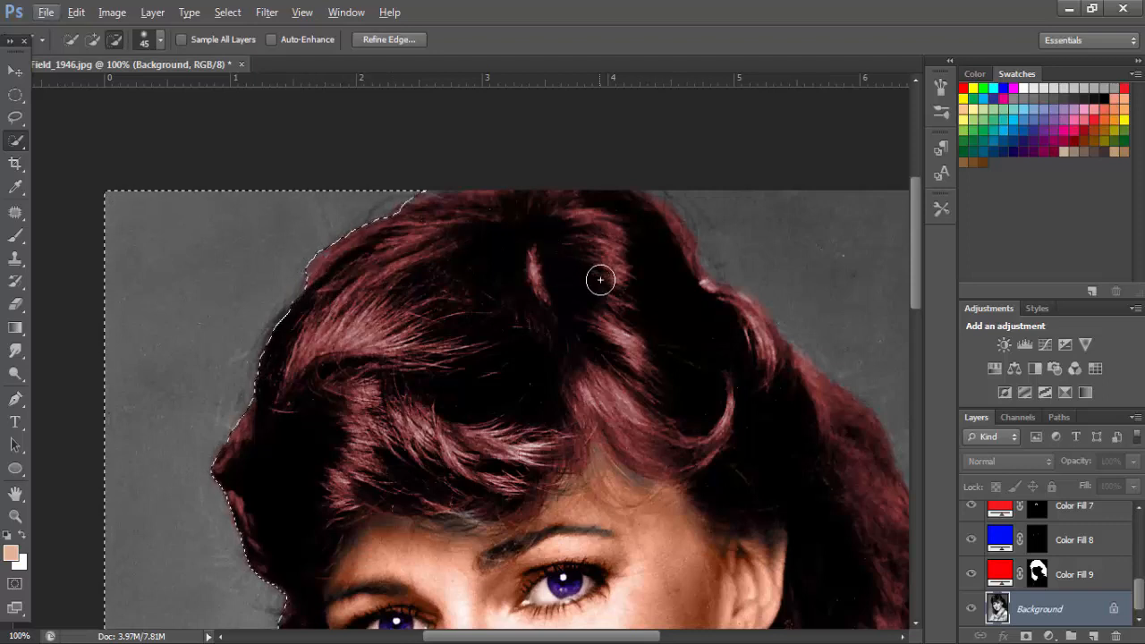
# Step: Add the backdrop on the other side of the head to the selection and correct its edge along the hair outline
pyautogui.moveTo(596, 277)
pyautogui.mouseDown()
pyautogui.moveTo(524, 284)
pyautogui.moveTo(500, 250)
pyautogui.moveTo(491, 255)
pyautogui.mouseUp()
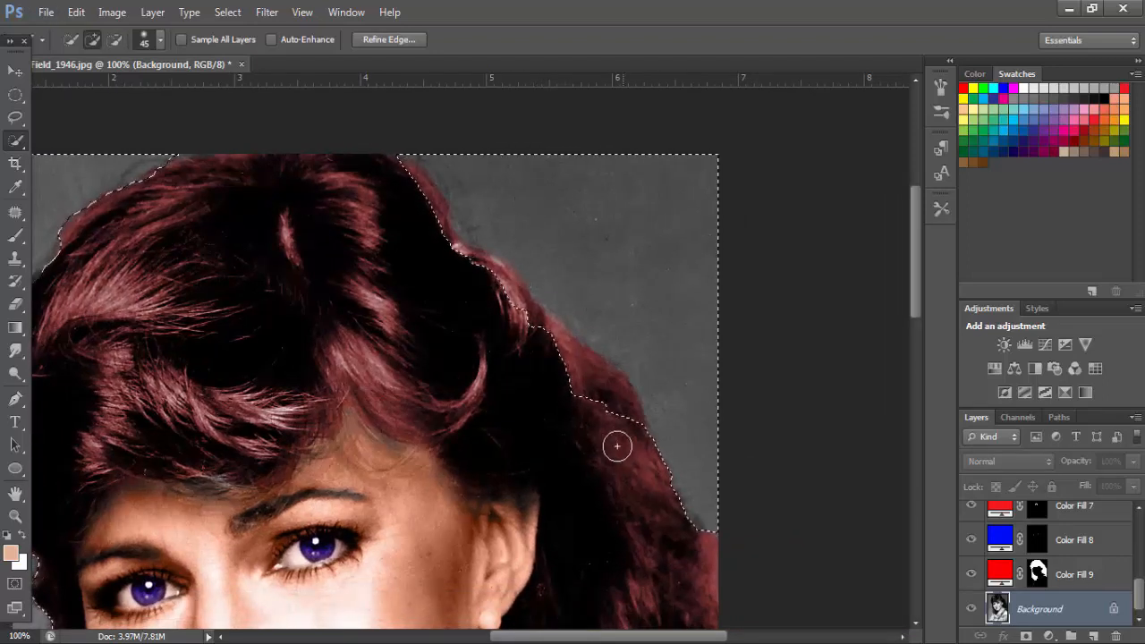
pyautogui.press('alt')
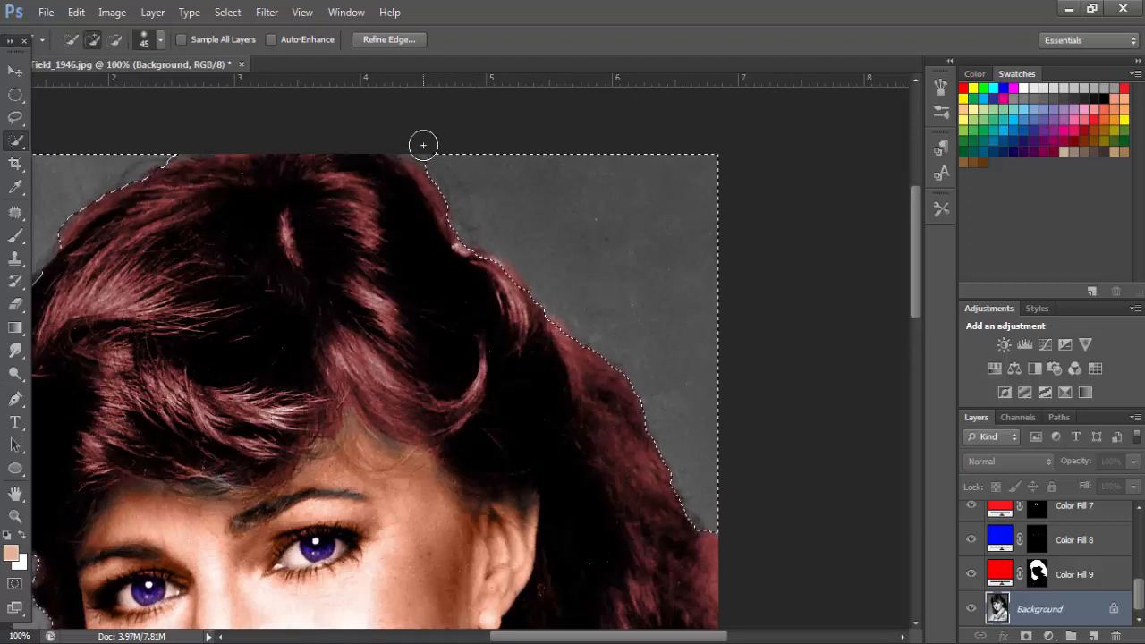
pyautogui.press('alt')
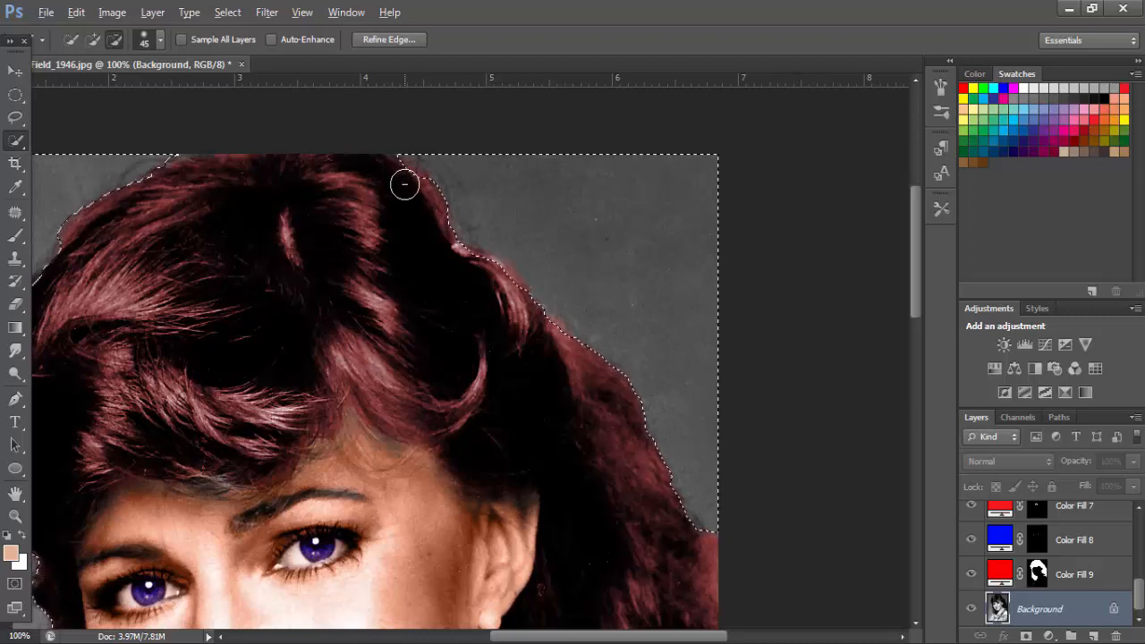
pyautogui.click(424, 152)
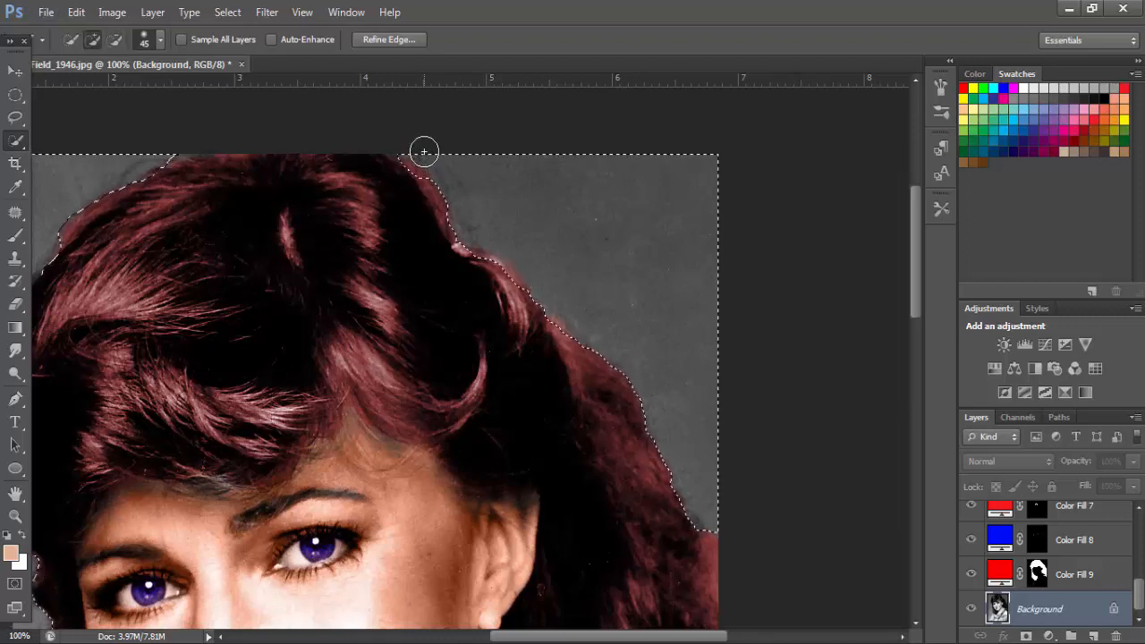
# Step: Refine the edge of the backdrop selection with an edge detection radius of 5.5 px, output as a selection
pyautogui.hotkey('ctrl', '-')
pyautogui.hotkey('ctrl', '-')
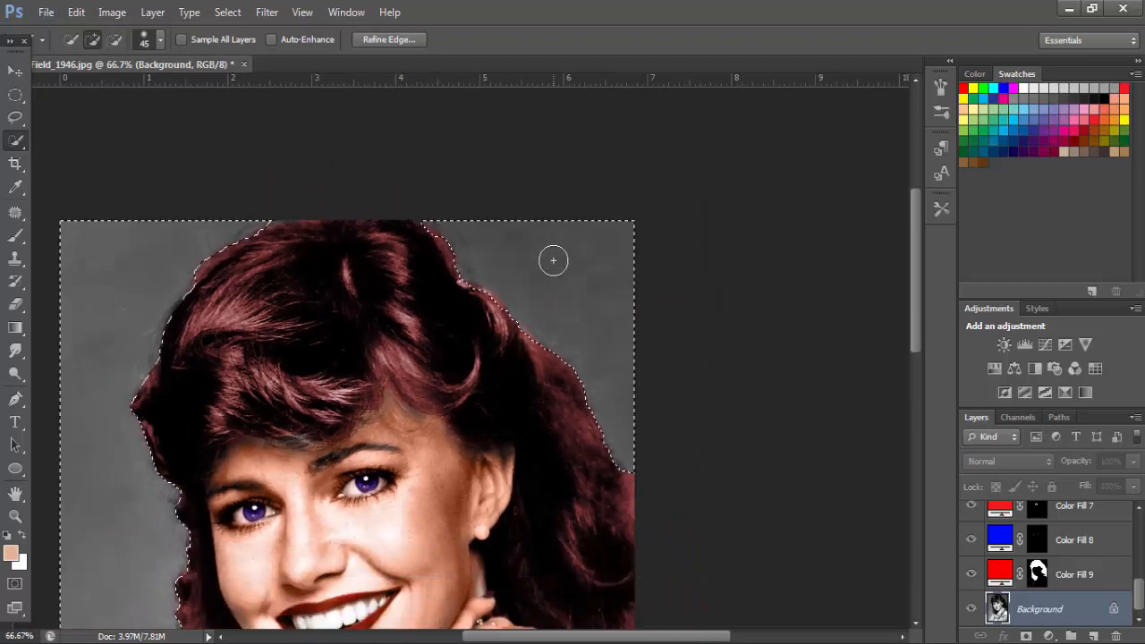
pyautogui.hotkey('ctrl', '-')
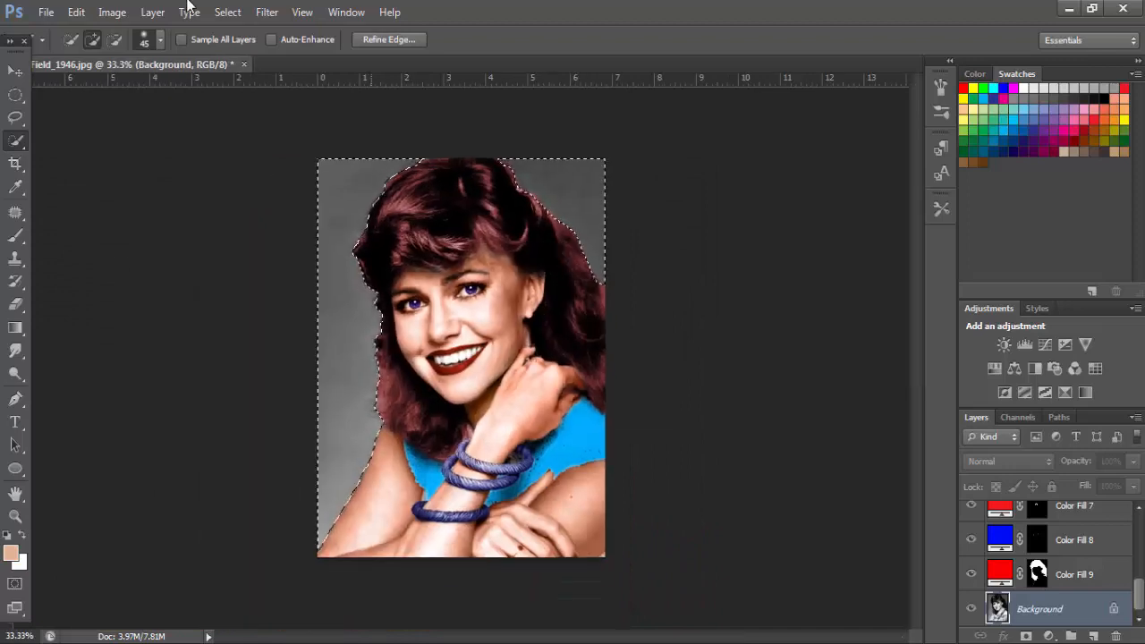
pyautogui.click(365, 42)
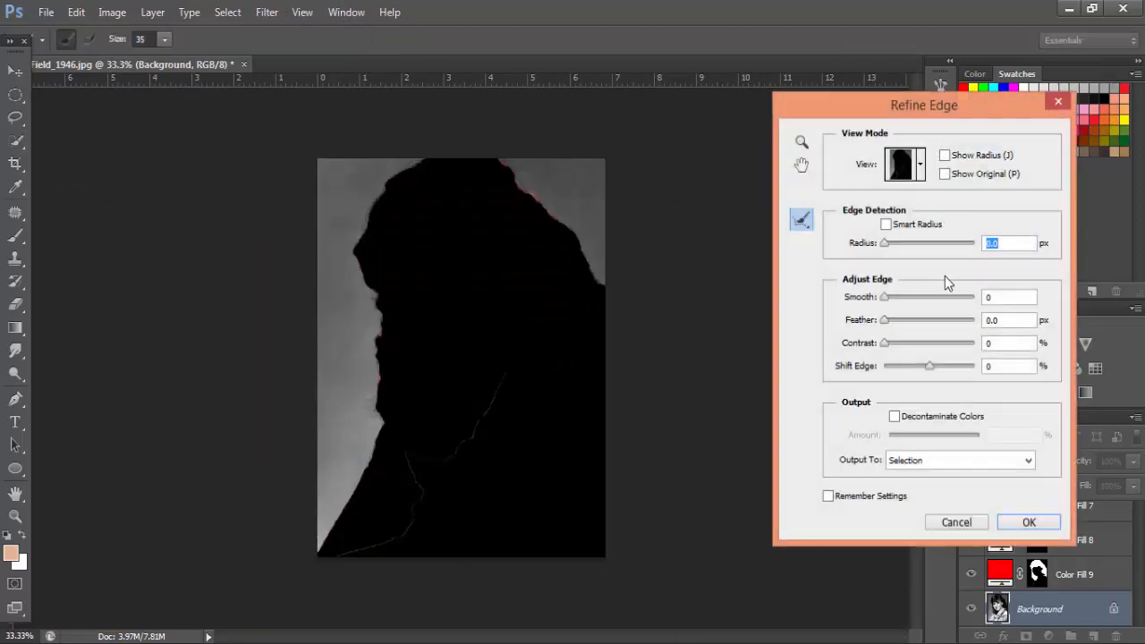
pyautogui.click(909, 246)
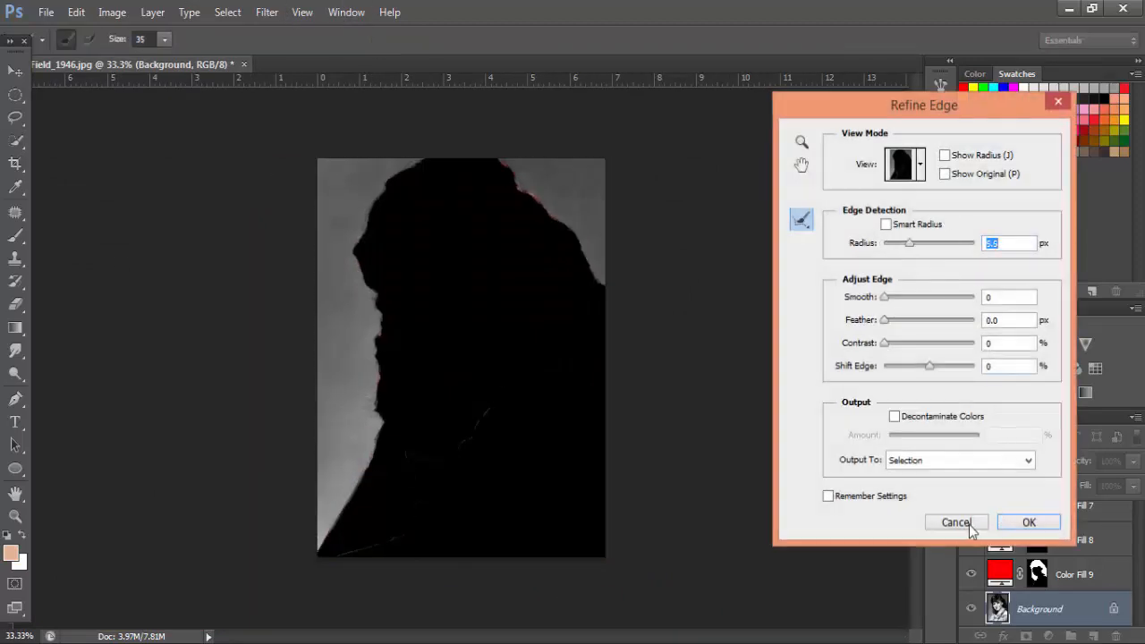
pyautogui.click(1029, 523)
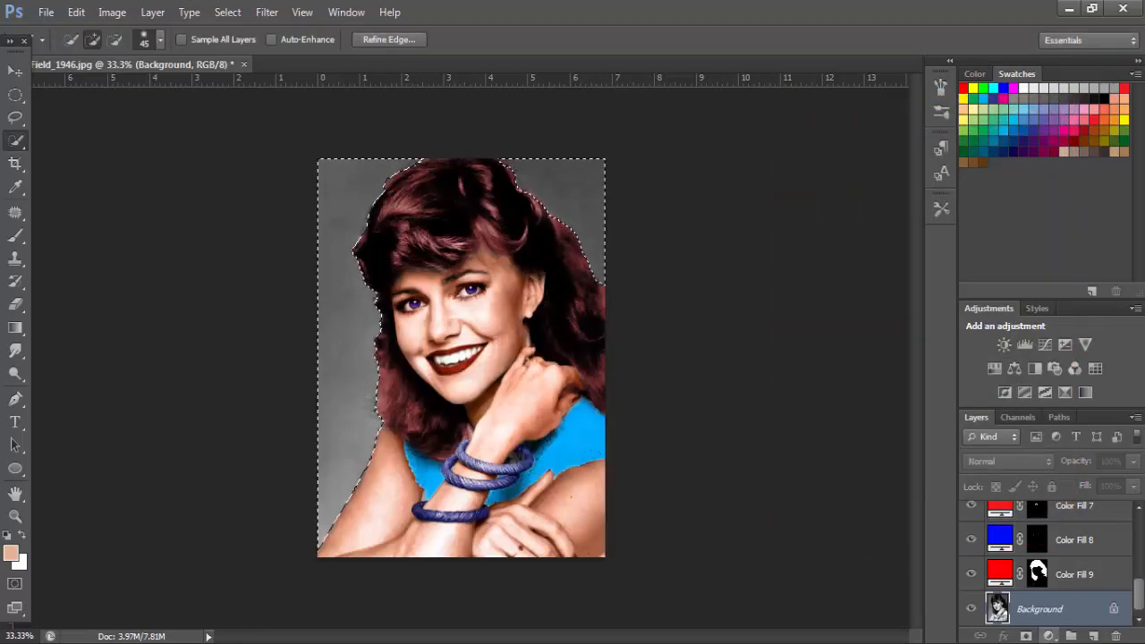
# Step: Tint the selected backdrop with a blue Solid Color fill (0017f4) in Color blend mode
pyautogui.click(1054, 634)
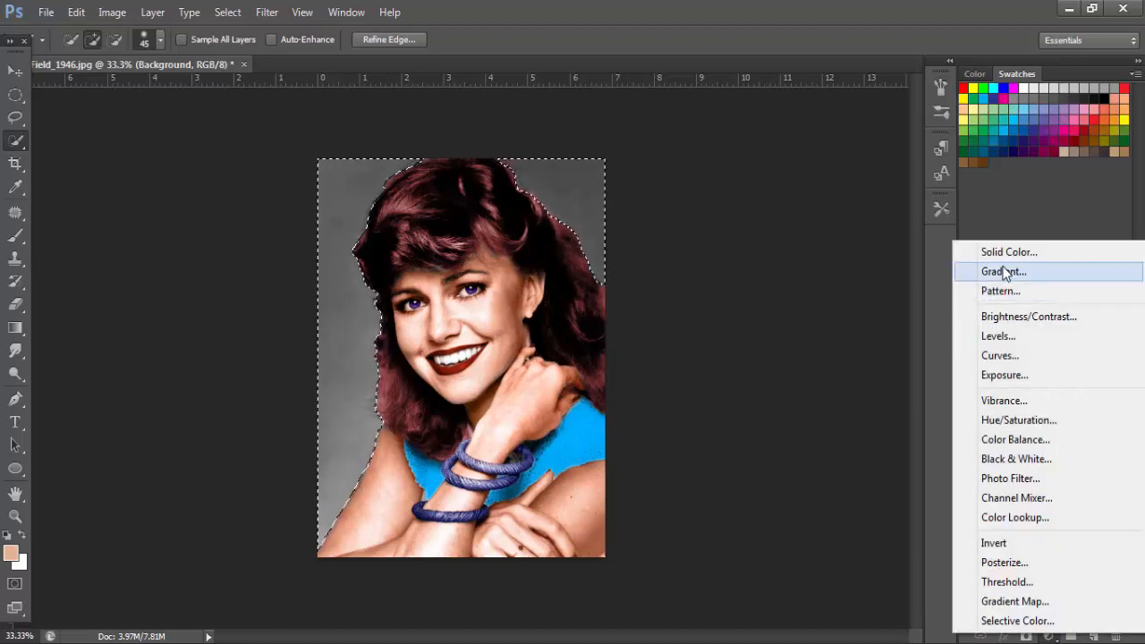
pyautogui.click(1007, 251)
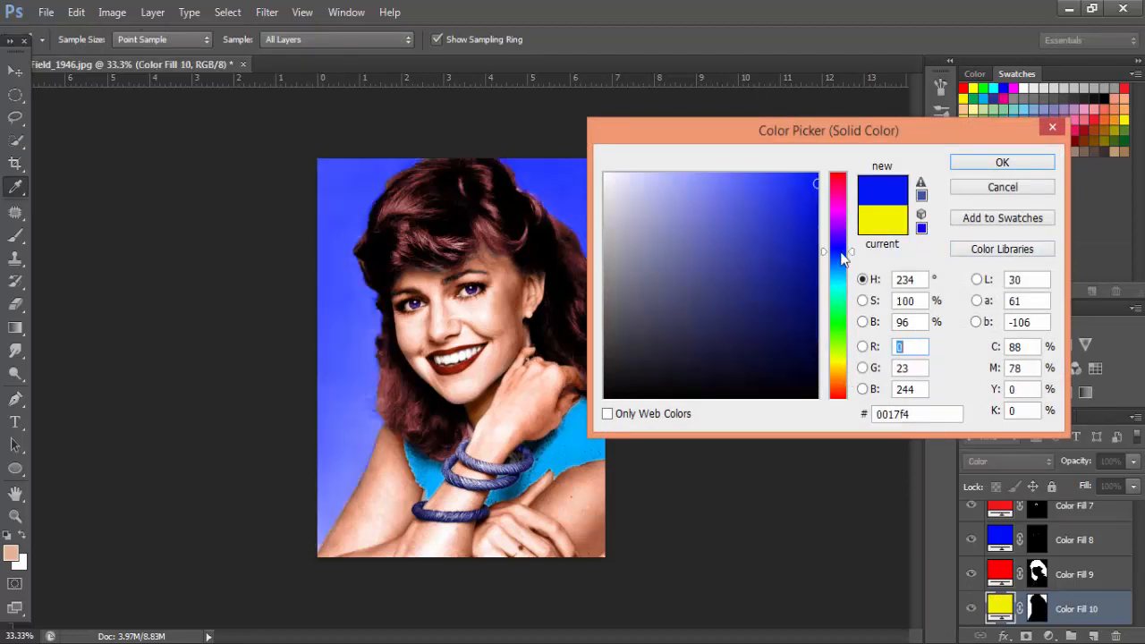
pyautogui.click(980, 165)
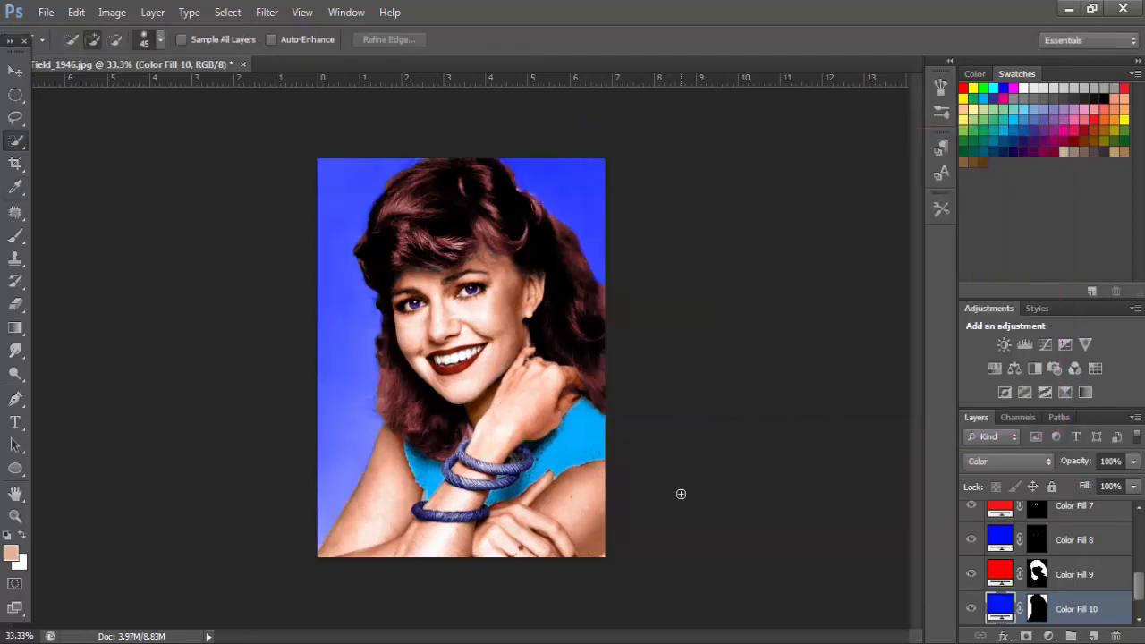
# Step: Identify the blouse's fill layer, Color Fill 3, by toggling its visibility and change its color to cyan (06fbfe)
pyautogui.moveTo(1141, 592); pyautogui.dragTo(1141, 547)
pyautogui.click(973, 559)
pyautogui.click(972, 559)
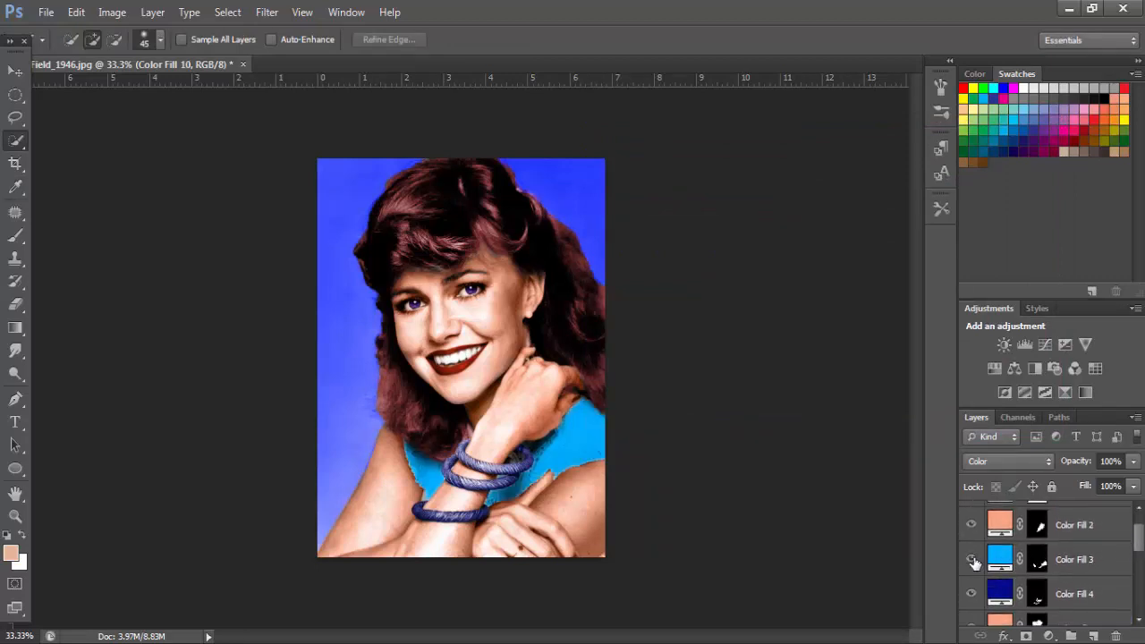
pyautogui.doubleClick(1000, 559)
pyautogui.moveTo(836, 258); pyautogui.dragTo(849, 273)
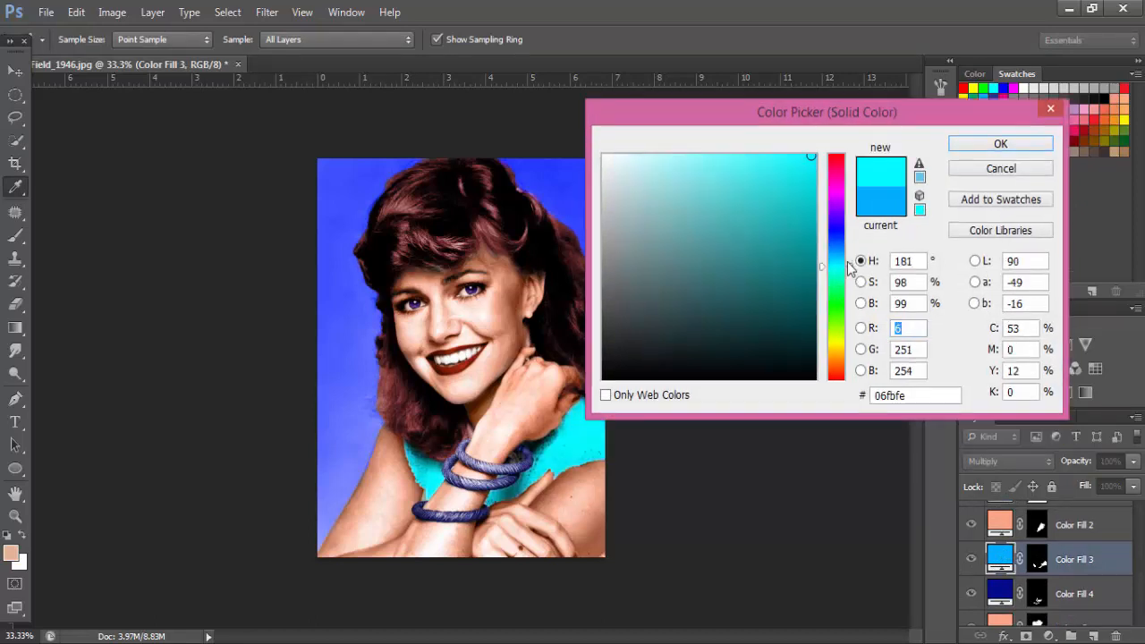
pyautogui.click(999, 144)
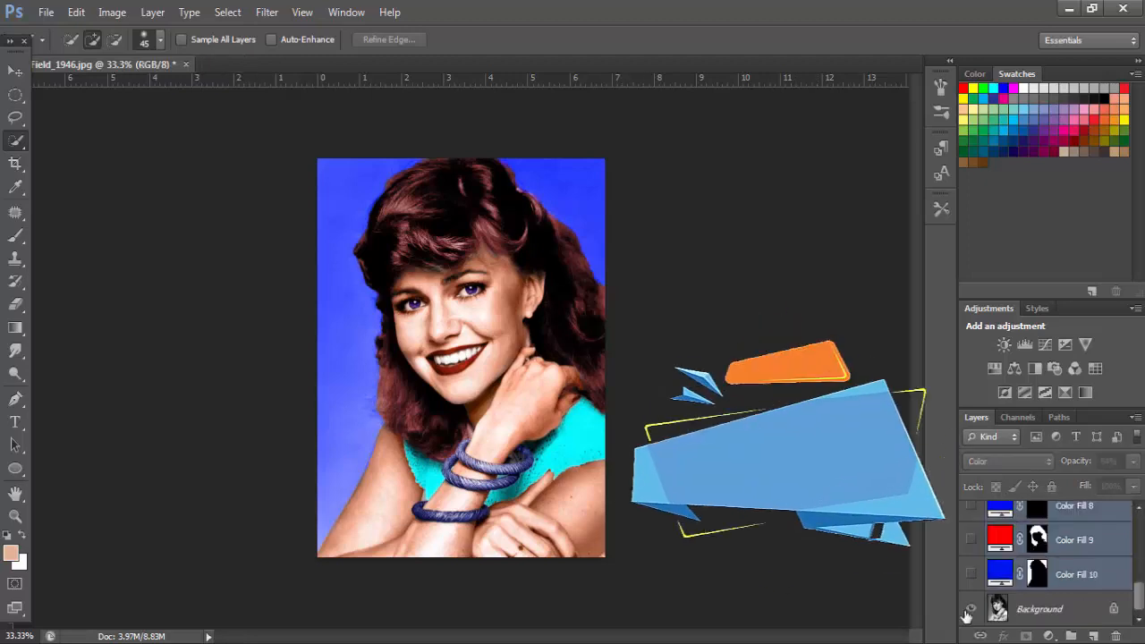
# Step: Compare the colorized portrait with the black-and-white original by showing only the Background layer and restoring all fill layers
pyautogui.keyDown('alt'); pyautogui.click(969, 610); pyautogui.keyUp('alt')
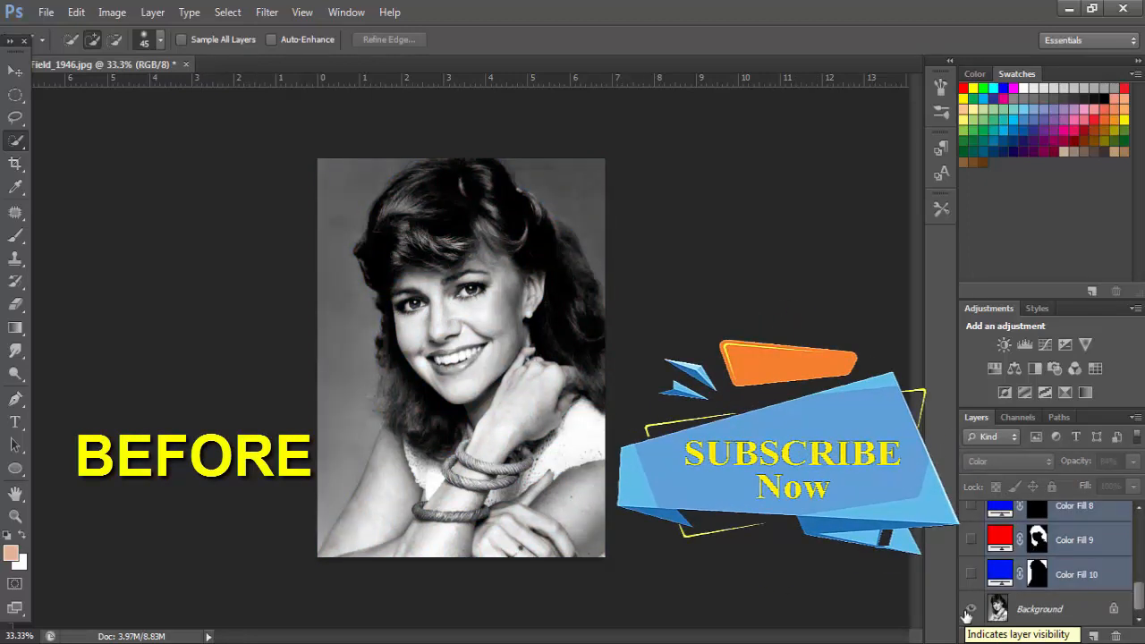
pyautogui.keyDown('alt'); pyautogui.click(967, 616); pyautogui.keyUp('alt')
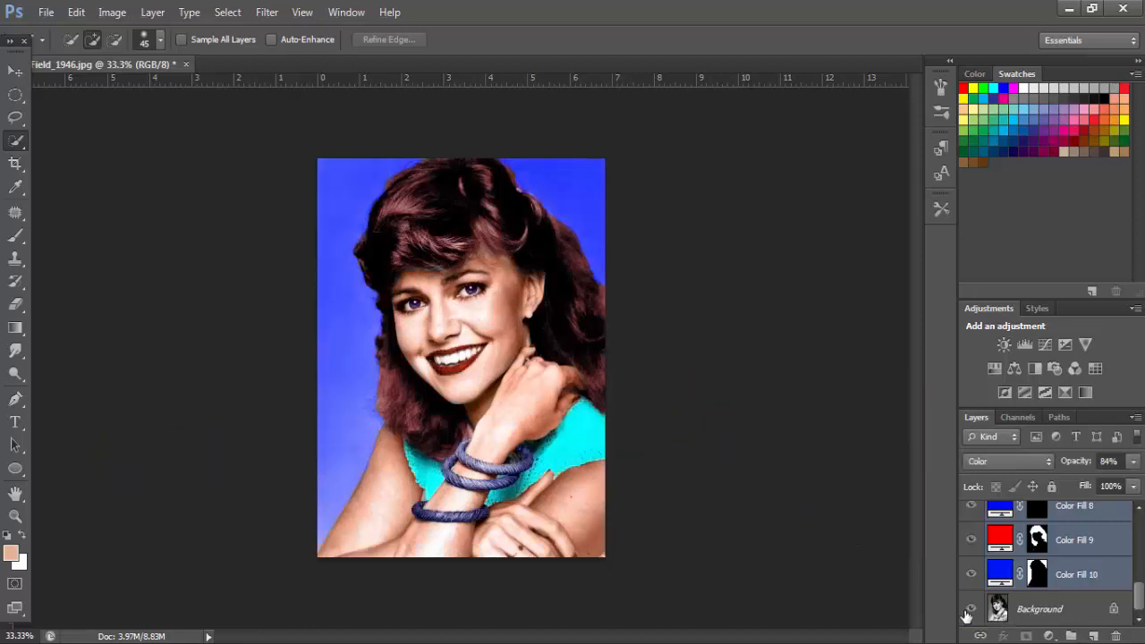